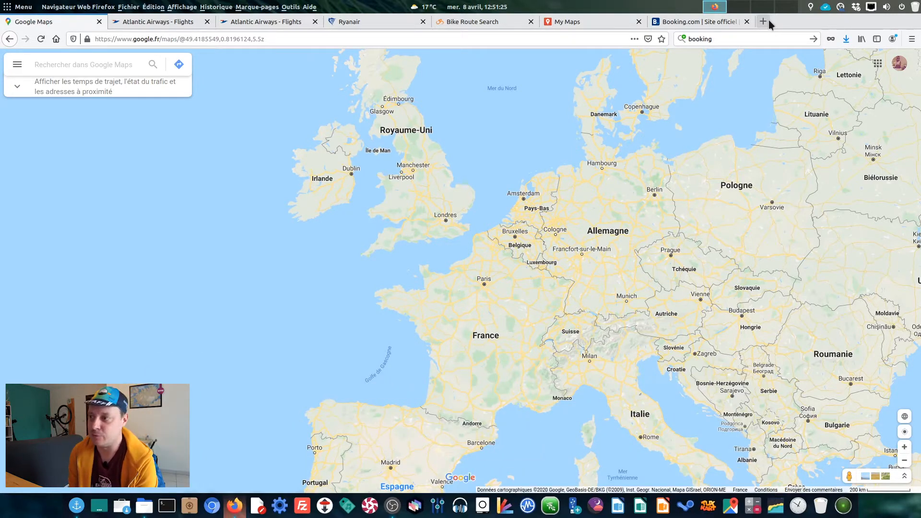
- Locate the Faroe Islands on the map of Europe and examine the archipelago up close
{"action": "scroll", "coordinate": [456, 214], "scroll_direction": "down", "scroll_amount": 2}
{"action": "left_click_drag", "start_coordinate": [456, 214], "coordinate": [506, 304]}
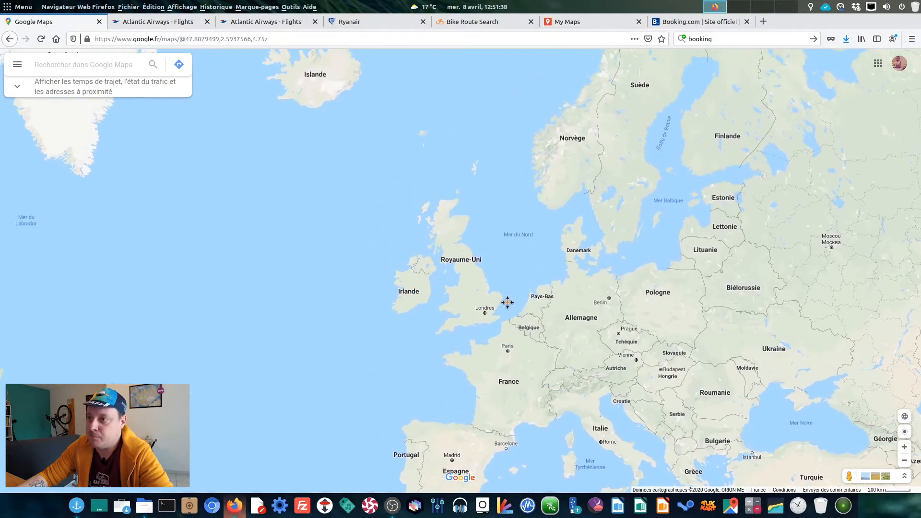
{"action": "left_click_drag", "start_coordinate": [464, 208], "coordinate": [520, 313]}
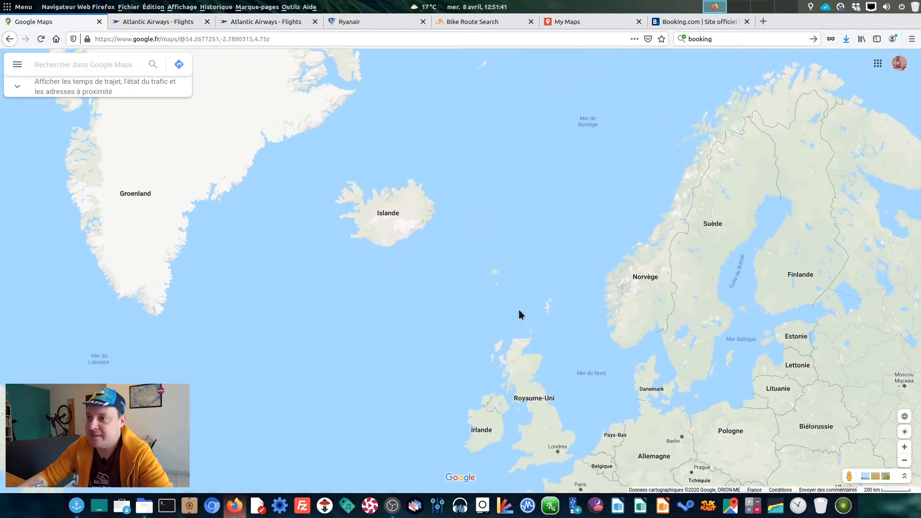
{"action": "scroll", "coordinate": [488, 272], "scroll_direction": "up", "scroll_amount": 6}
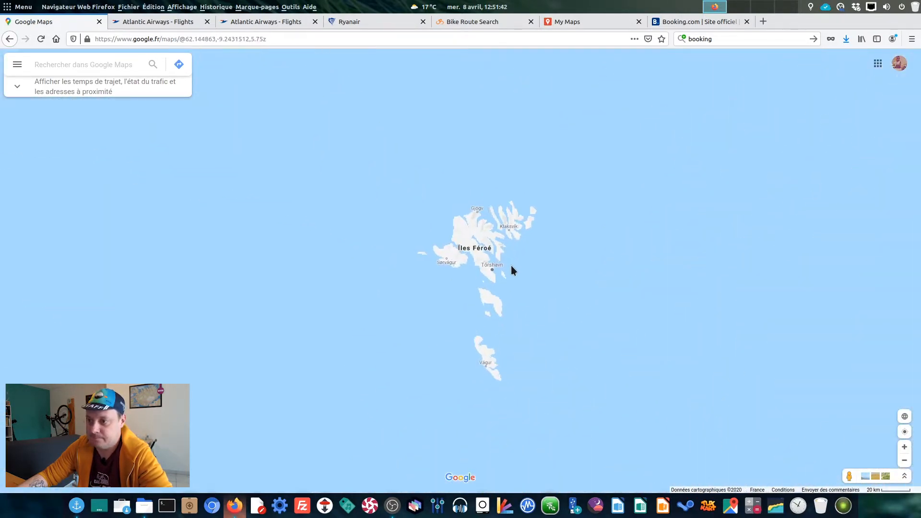
{"action": "scroll", "coordinate": [511, 266], "scroll_direction": "up", "scroll_amount": 2}
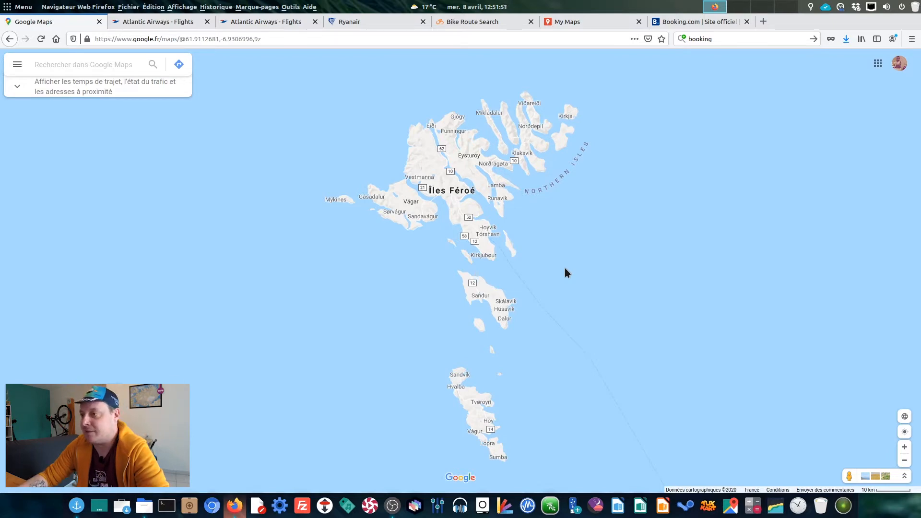
{"action": "scroll", "coordinate": [490, 214], "scroll_direction": "down", "scroll_amount": 4}
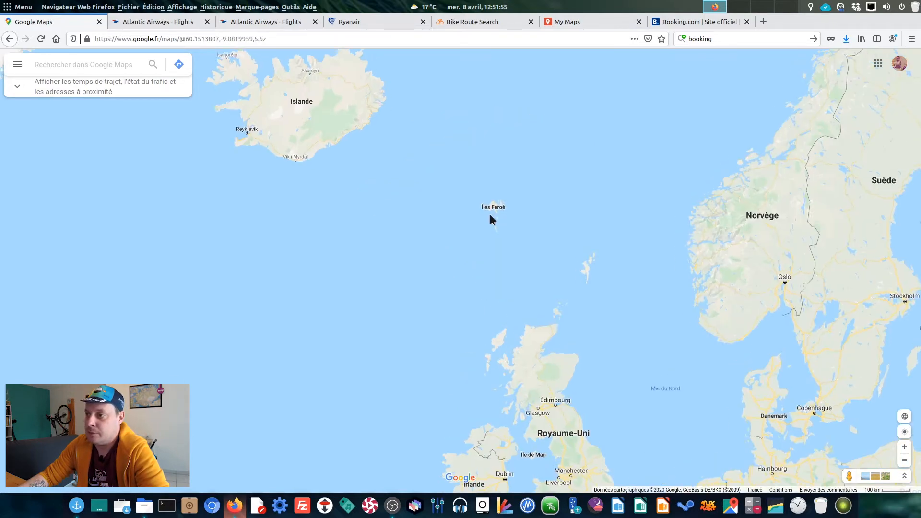
{"action": "scroll", "coordinate": [496, 201], "scroll_direction": "up", "scroll_amount": 2}
{"action": "scroll", "coordinate": [487, 186], "scroll_direction": "up", "scroll_amount": 2}
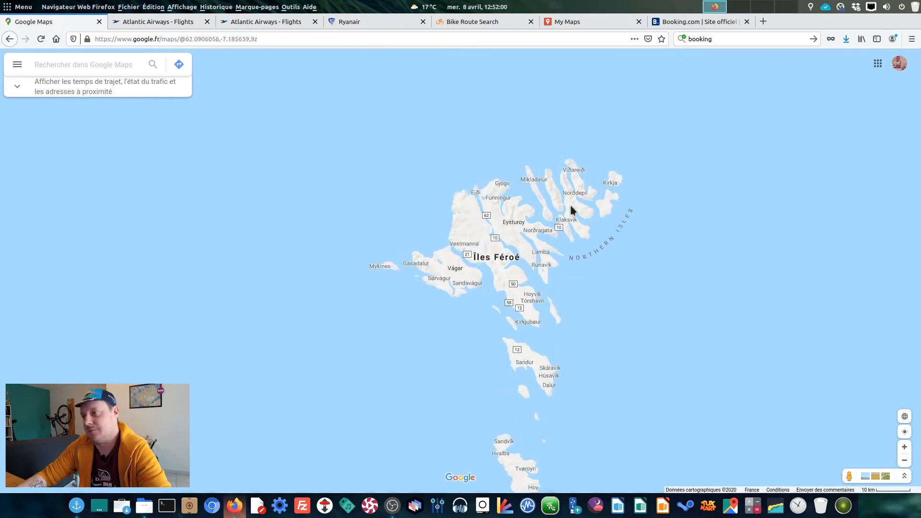
{"action": "scroll", "coordinate": [623, 247], "scroll_direction": "up", "scroll_amount": 2}
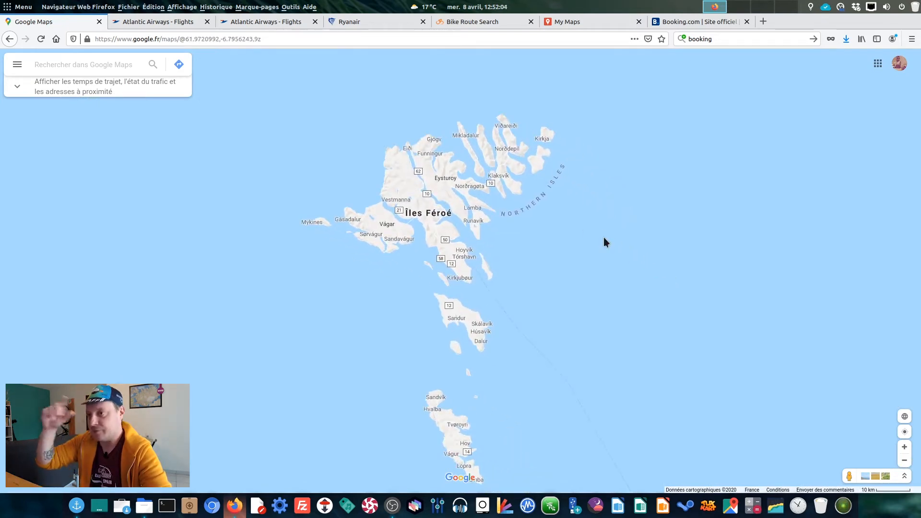
- Examine where the Faroe Islands lie relative to Iceland, Norway, the United Kingdom and mainland Europe
{"action": "scroll", "coordinate": [606, 237], "scroll_direction": "down", "scroll_amount": 2}
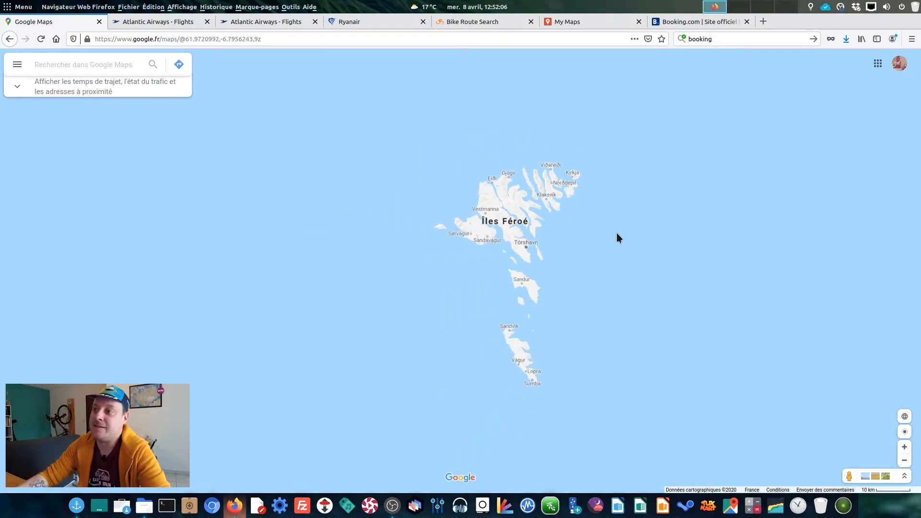
{"action": "scroll", "coordinate": [614, 238], "scroll_direction": "down", "scroll_amount": 3}
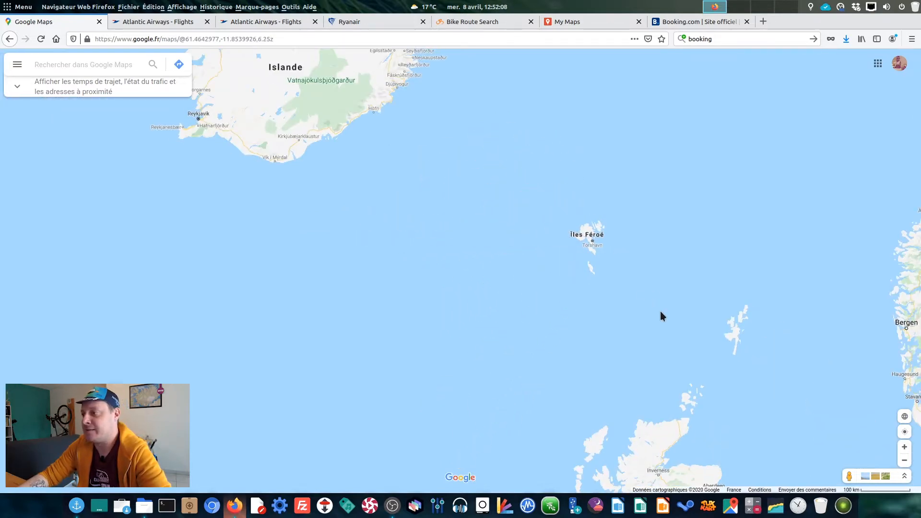
{"action": "left_click_drag", "start_coordinate": [660, 310], "coordinate": [586, 231]}
{"action": "scroll", "coordinate": [587, 233], "scroll_direction": "down", "scroll_amount": 2}
{"action": "left_click_drag", "start_coordinate": [642, 292], "coordinate": [595, 234]}
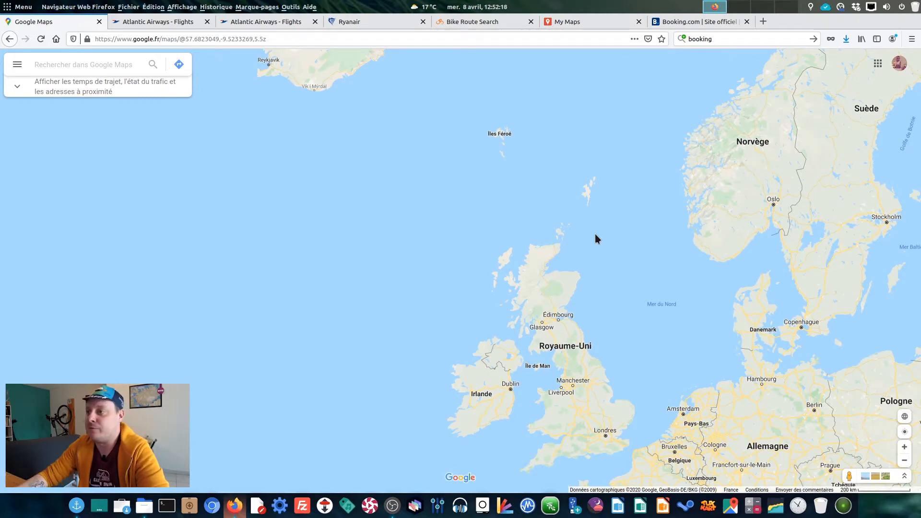
{"action": "left_click_drag", "start_coordinate": [659, 312], "coordinate": [609, 243]}
{"action": "scroll", "coordinate": [608, 243], "scroll_direction": "down", "scroll_amount": 3}
{"action": "left_click_drag", "start_coordinate": [656, 297], "coordinate": [632, 269]}
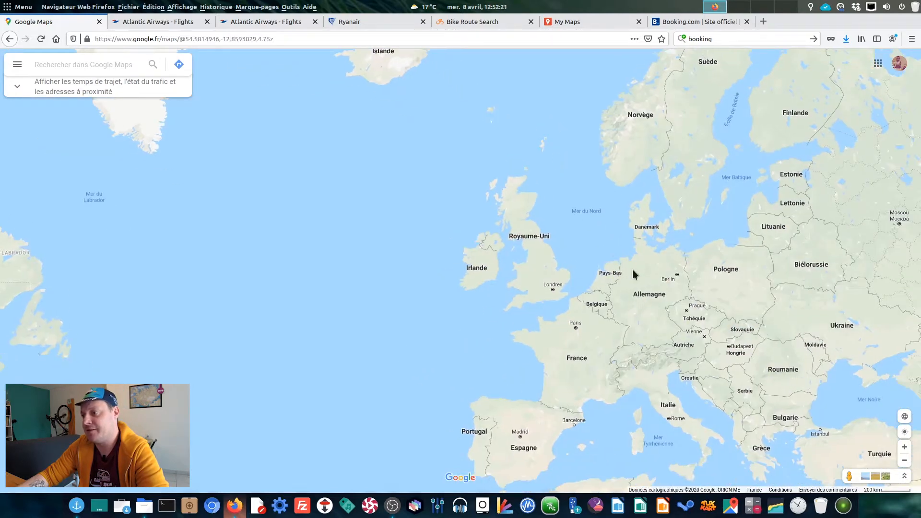
{"action": "left_click_drag", "start_coordinate": [501, 136], "coordinate": [526, 185]}
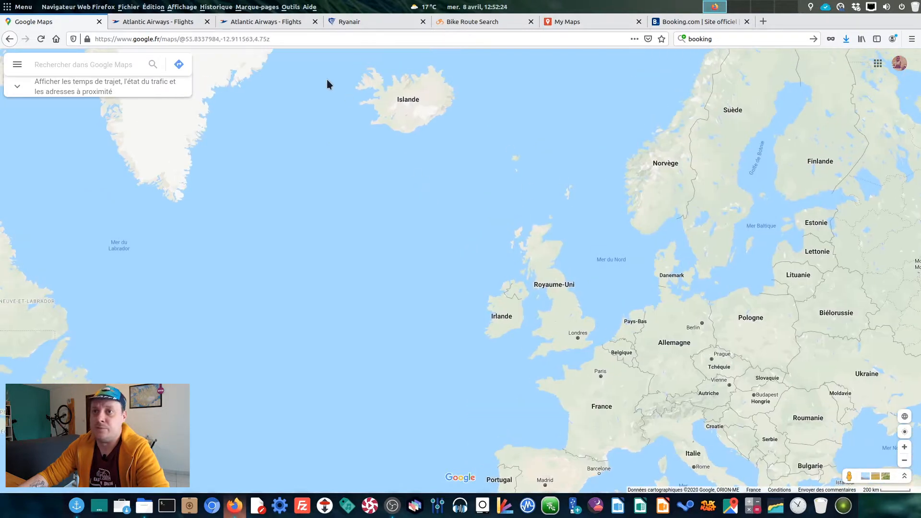
{"action": "scroll", "coordinate": [561, 183], "scroll_direction": "up", "scroll_amount": 3}
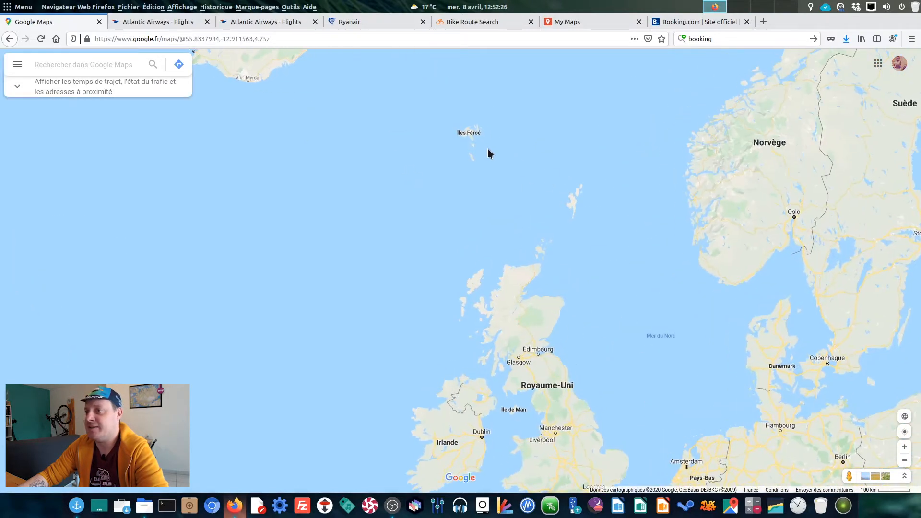
{"action": "scroll", "coordinate": [551, 180], "scroll_direction": "down", "scroll_amount": 3}
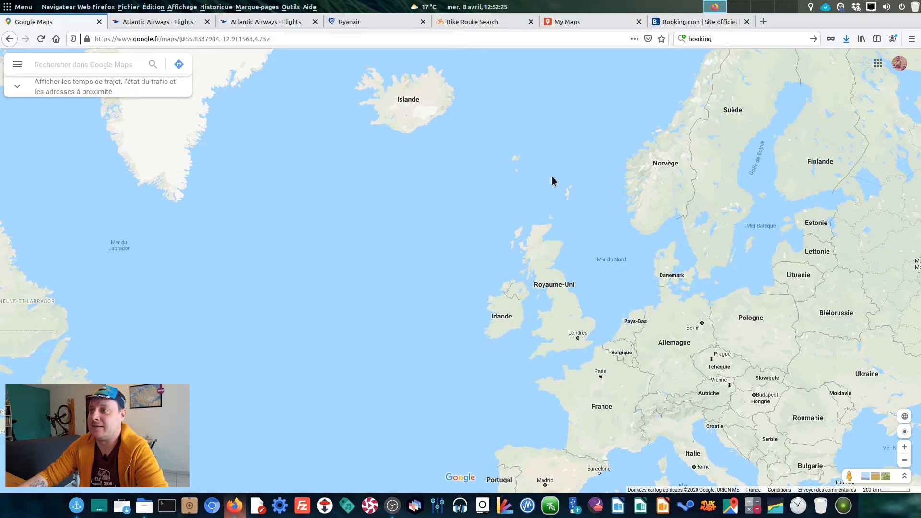
- Open atlanticairways.com in a new tab, choose the United Kingdom site and dismiss the travel notice to view the route map
{"action": "left_click", "coordinate": [762, 21]}
{"action": "type", "text": "atlanticairways.com/"}
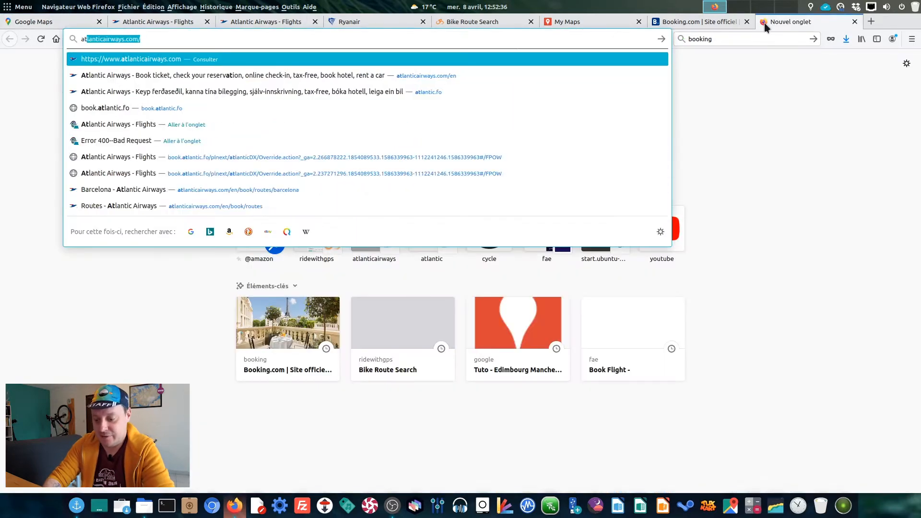
{"action": "key", "text": "Return"}
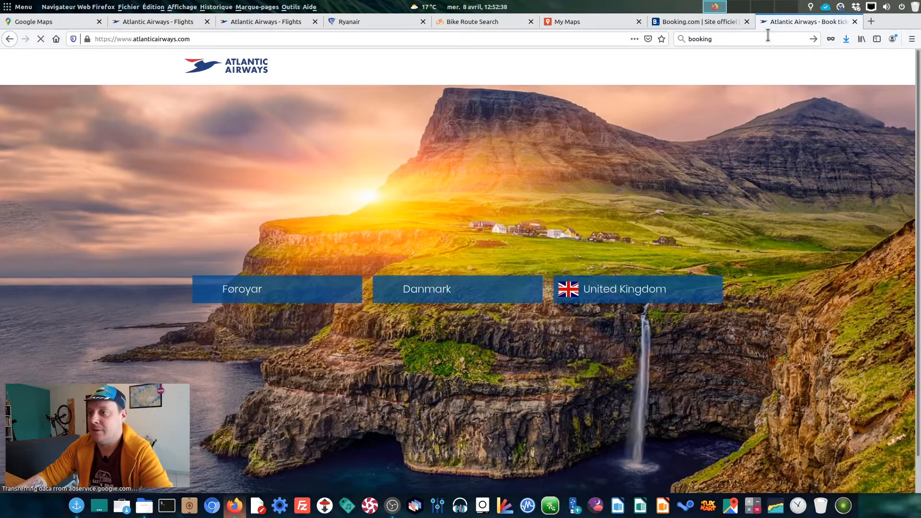
{"action": "left_click", "coordinate": [614, 294]}
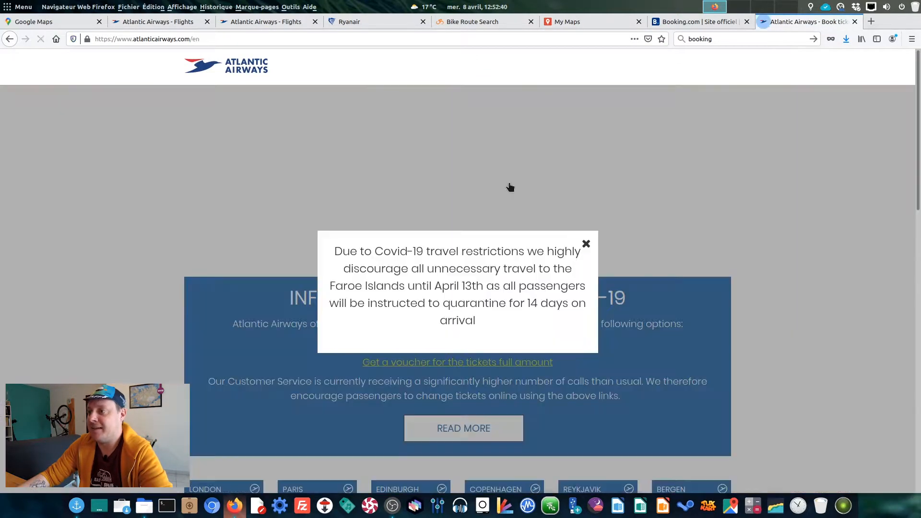
{"action": "left_click", "coordinate": [586, 246]}
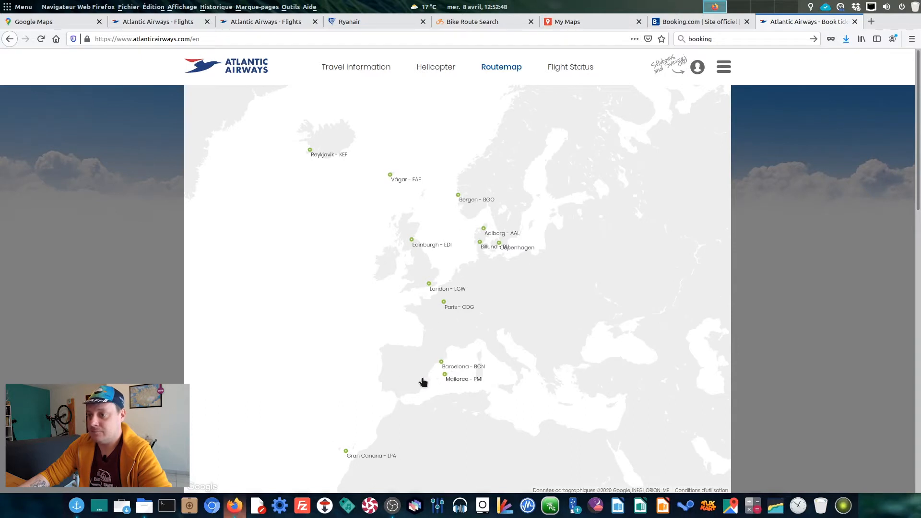
{"action": "left_click_drag", "start_coordinate": [513, 344], "coordinate": [499, 323]}
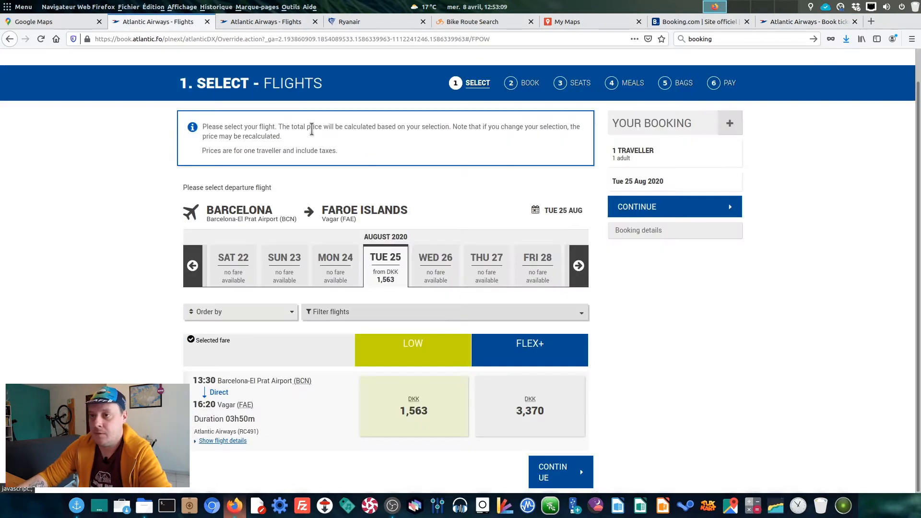
- Check the Faroe Islands to Edinburgh flight page, and view the Atlantic Airways route map again before returning to the booking page
{"action": "left_click", "coordinate": [260, 27]}
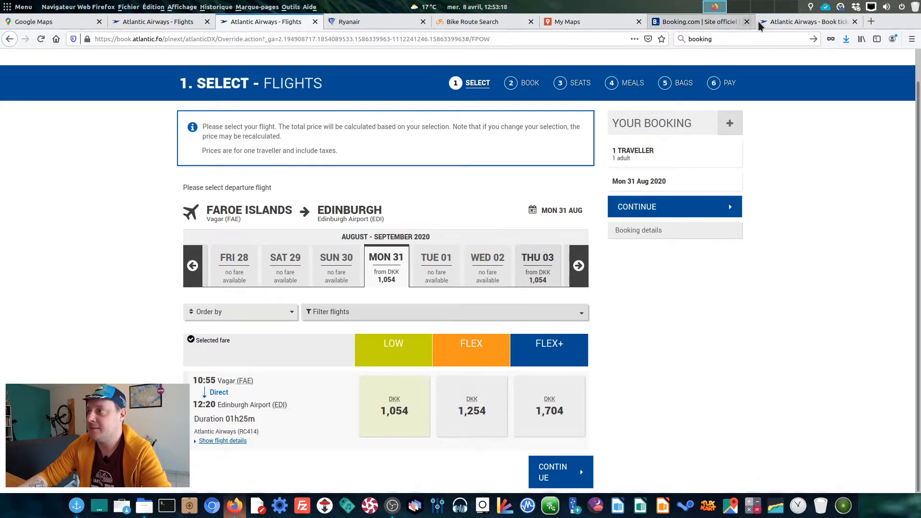
{"action": "left_click", "coordinate": [788, 24]}
{"action": "scroll", "coordinate": [672, 211], "scroll_direction": "down", "scroll_amount": 3}
{"action": "scroll", "coordinate": [676, 208], "scroll_direction": "up", "scroll_amount": 3}
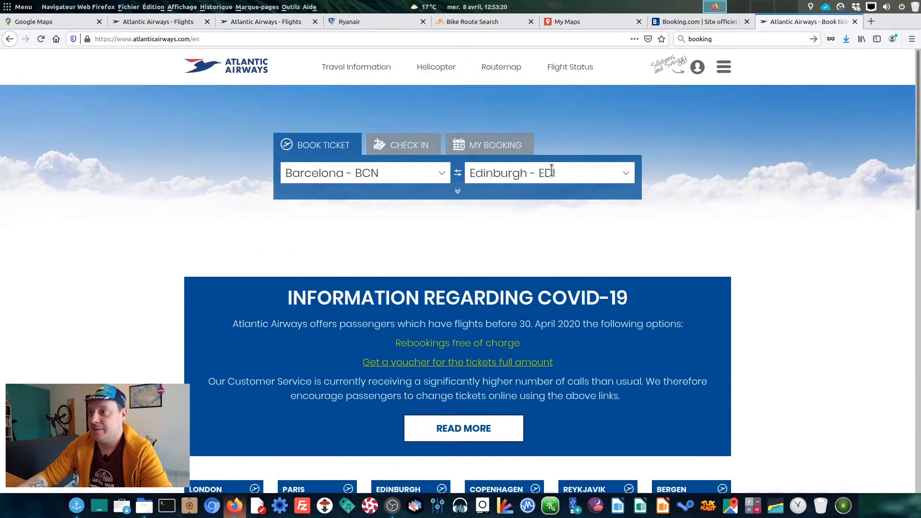
{"action": "left_click", "coordinate": [490, 67]}
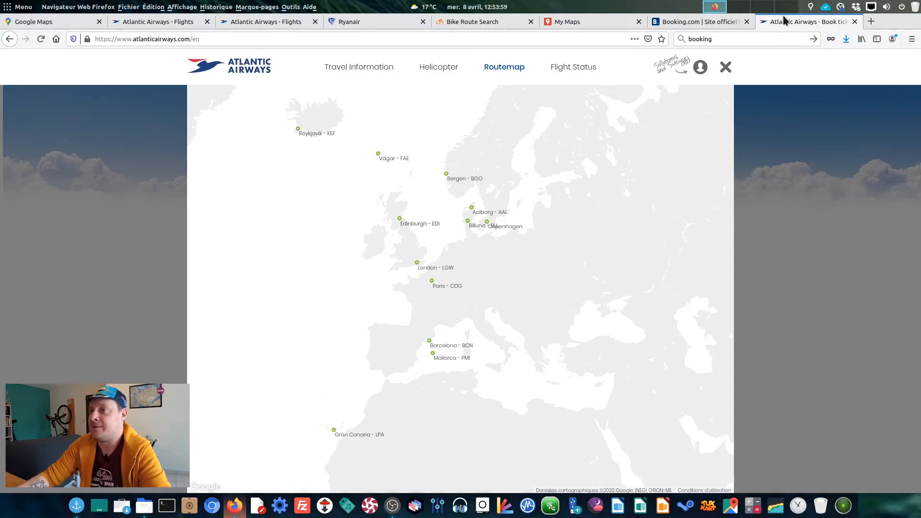
{"action": "key", "text": "alt+Left"}
{"action": "key", "text": "alt+Left"}
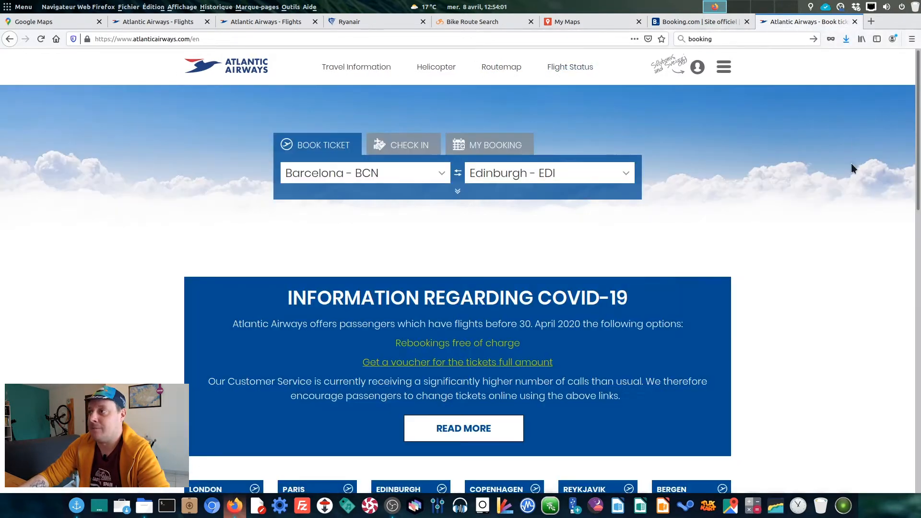
- Check the Ryanair flight from Manchester to Carcassonne, and examine the Carcassonne and Barcelona area in Google Maps
{"action": "left_click", "coordinate": [353, 21]}
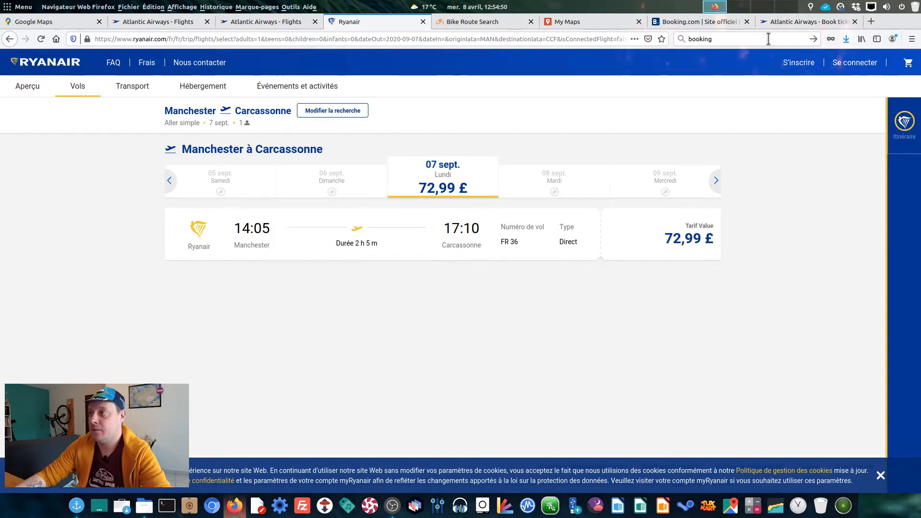
{"action": "left_click", "coordinate": [40, 22]}
{"action": "scroll", "coordinate": [629, 266], "scroll_direction": "down", "scroll_amount": 1}
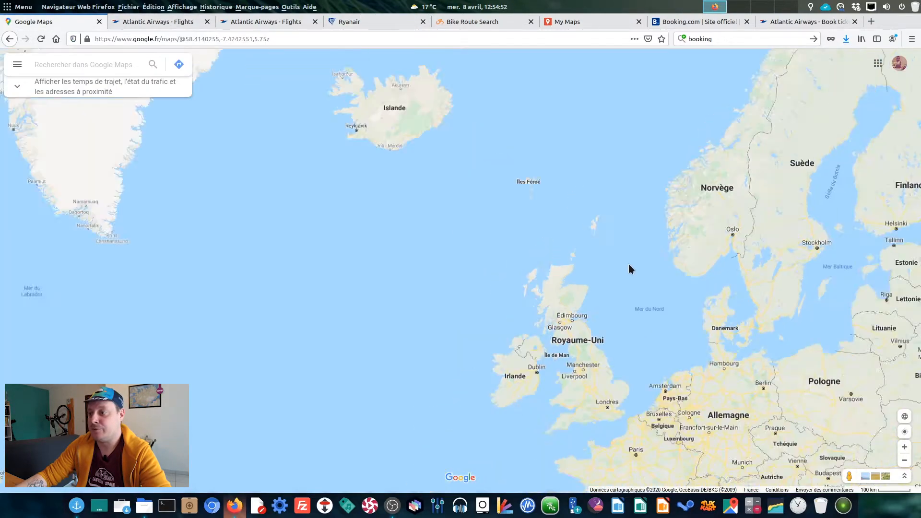
{"action": "left_click_drag", "start_coordinate": [672, 339], "coordinate": [567, 274]}
{"action": "scroll", "coordinate": [567, 273], "scroll_direction": "up", "scroll_amount": 2}
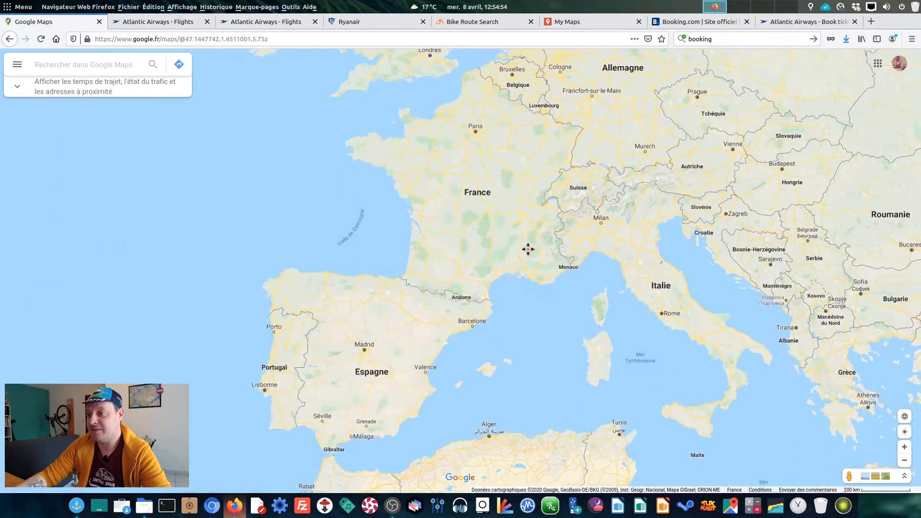
{"action": "scroll", "coordinate": [474, 301], "scroll_direction": "up", "scroll_amount": 1}
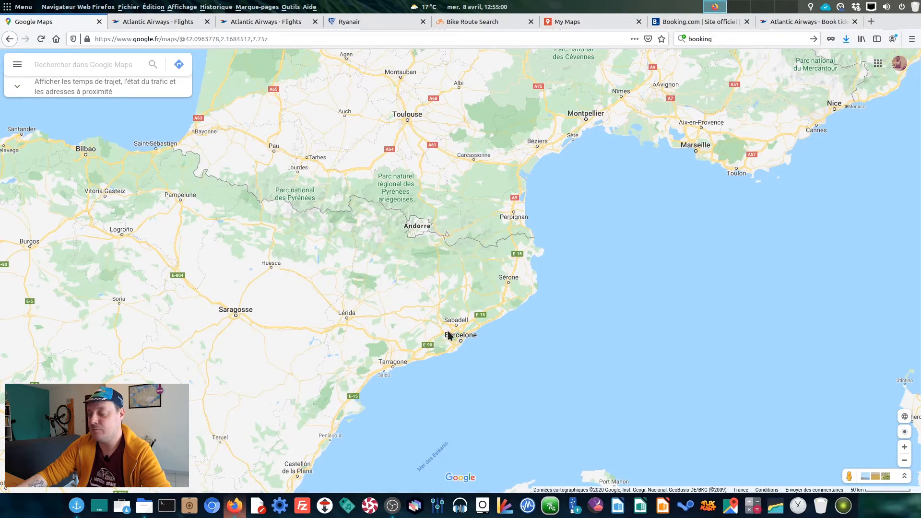
{"action": "scroll", "coordinate": [501, 168], "scroll_direction": "down", "scroll_amount": 1}
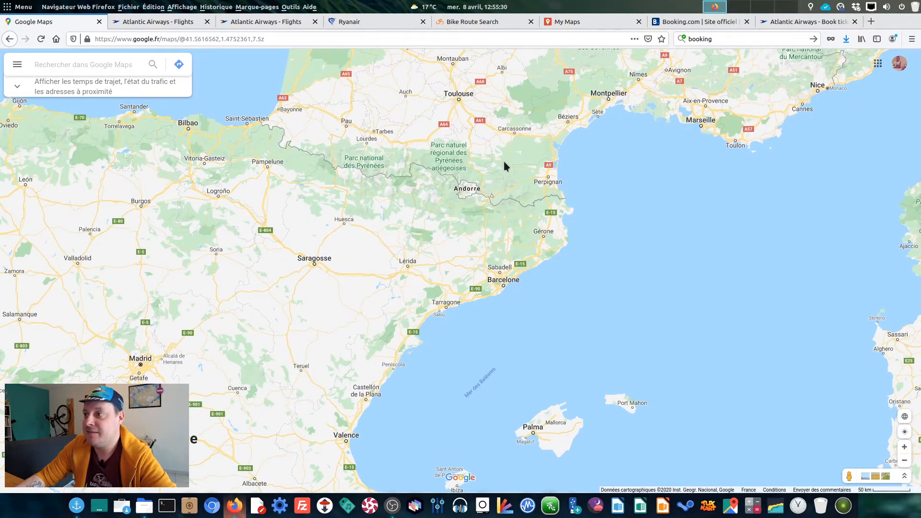
- Go back to the Faroe Islands on the map and show the Street View coverage to examine the islands' roads
{"action": "scroll", "coordinate": [504, 161], "scroll_direction": "down", "scroll_amount": 4}
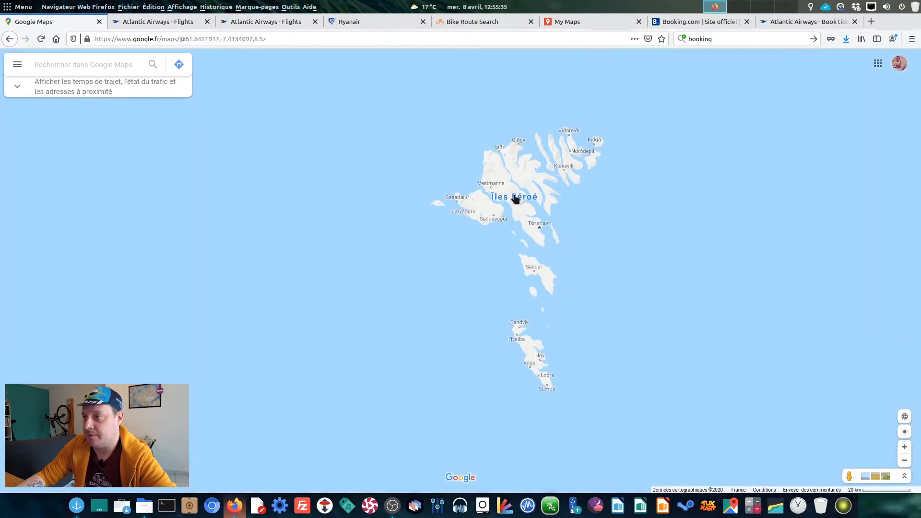
{"action": "scroll", "coordinate": [516, 198], "scroll_direction": "up", "scroll_amount": 3}
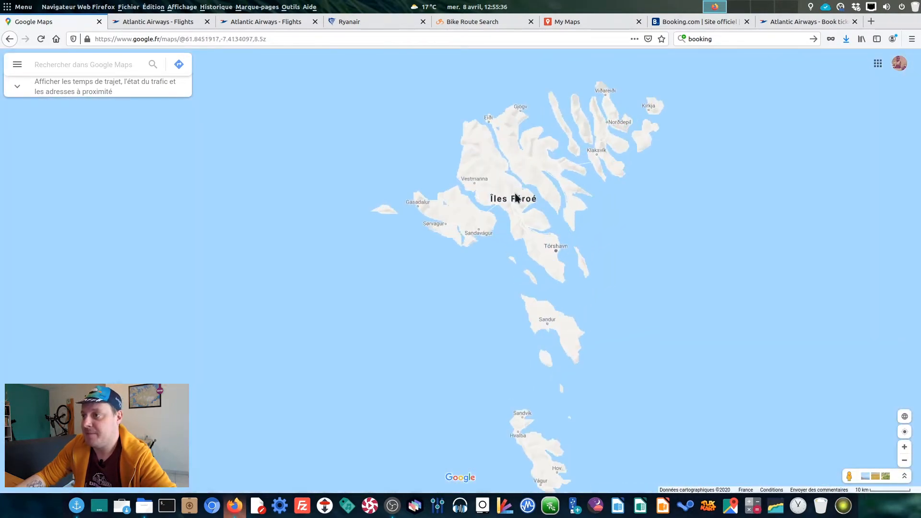
{"action": "left_click", "coordinate": [849, 475]}
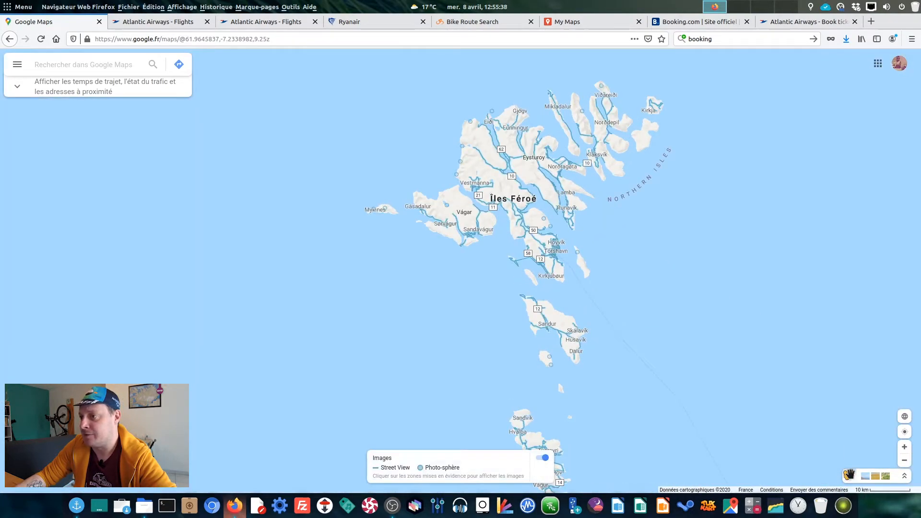
{"action": "left_click_drag", "start_coordinate": [652, 274], "coordinate": [579, 306]}
{"action": "scroll", "coordinate": [465, 273], "scroll_direction": "up", "scroll_amount": 5}
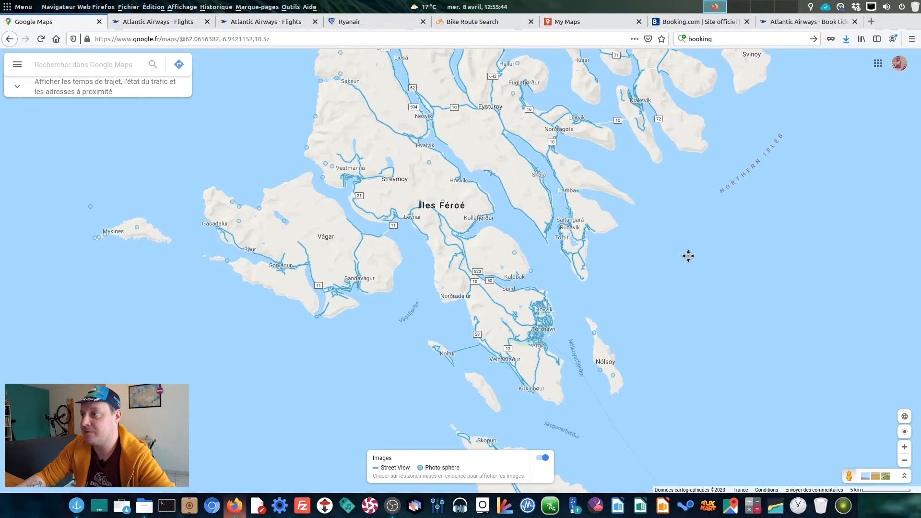
{"action": "left_click_drag", "start_coordinate": [688, 256], "coordinate": [643, 336]}
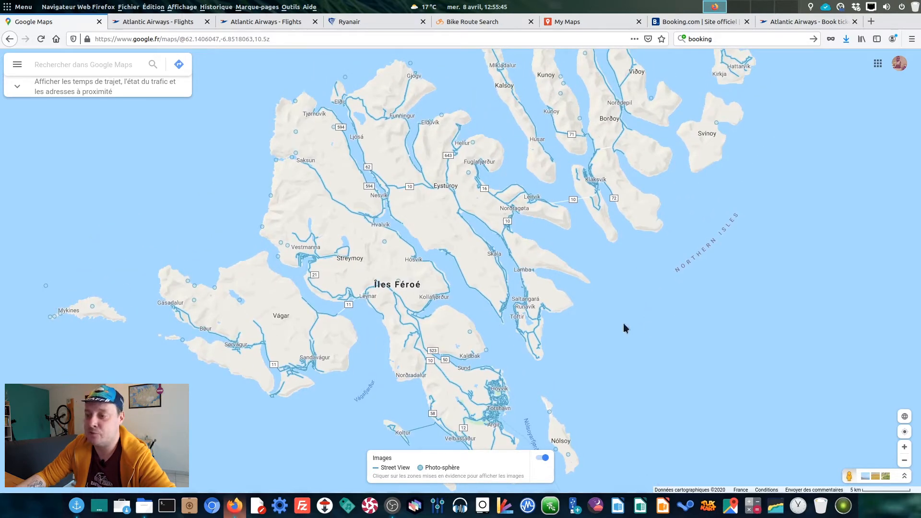
{"action": "scroll", "coordinate": [499, 263], "scroll_direction": "down", "scroll_amount": 5}
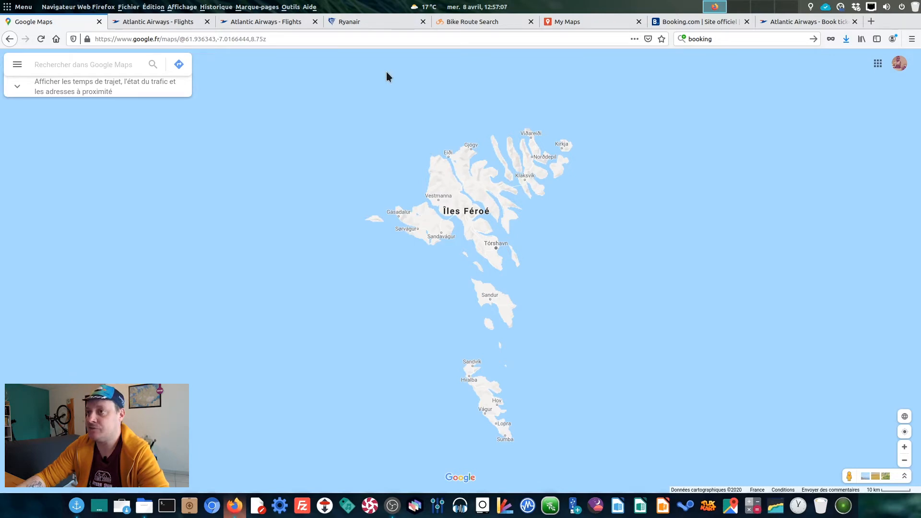
- Switch to the Ride with GPS route search and look through the rides listed around Carcassonne
{"action": "left_click", "coordinate": [474, 23]}
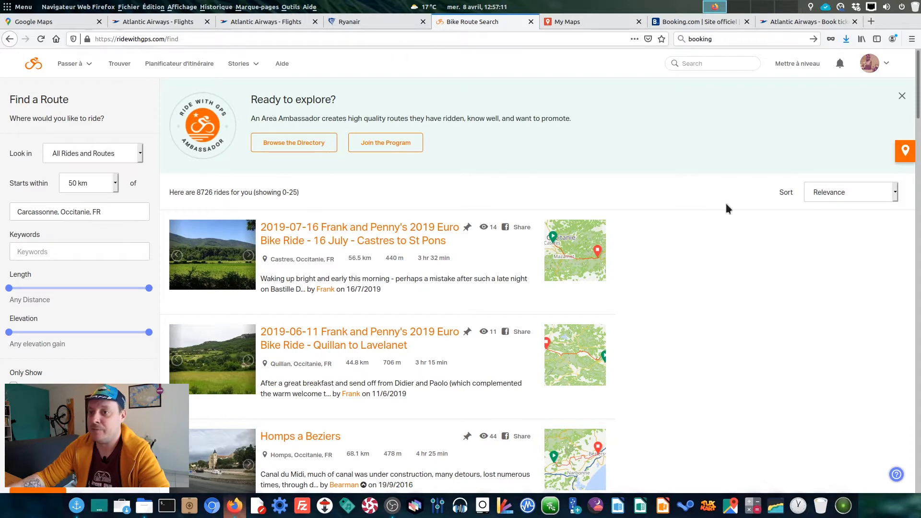
{"action": "scroll", "coordinate": [726, 204], "scroll_direction": "down", "scroll_amount": 3}
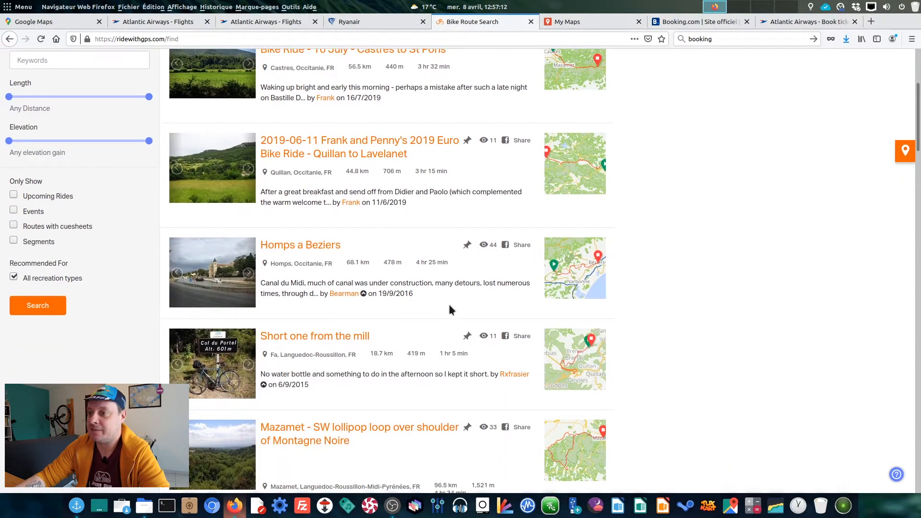
{"action": "scroll", "coordinate": [741, 287], "scroll_direction": "down", "scroll_amount": 1}
{"action": "scroll", "coordinate": [741, 287], "scroll_direction": "up", "scroll_amount": 4}
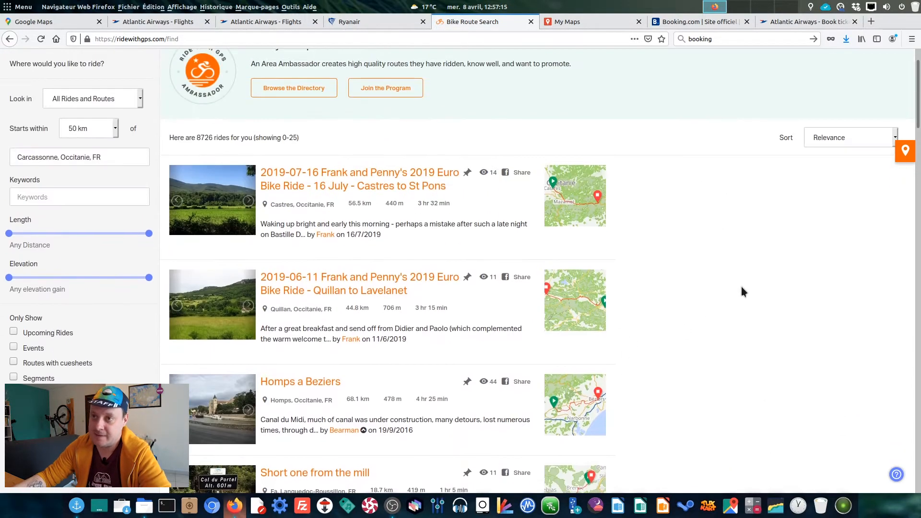
{"action": "scroll", "coordinate": [741, 286], "scroll_direction": "up", "scroll_amount": 2}
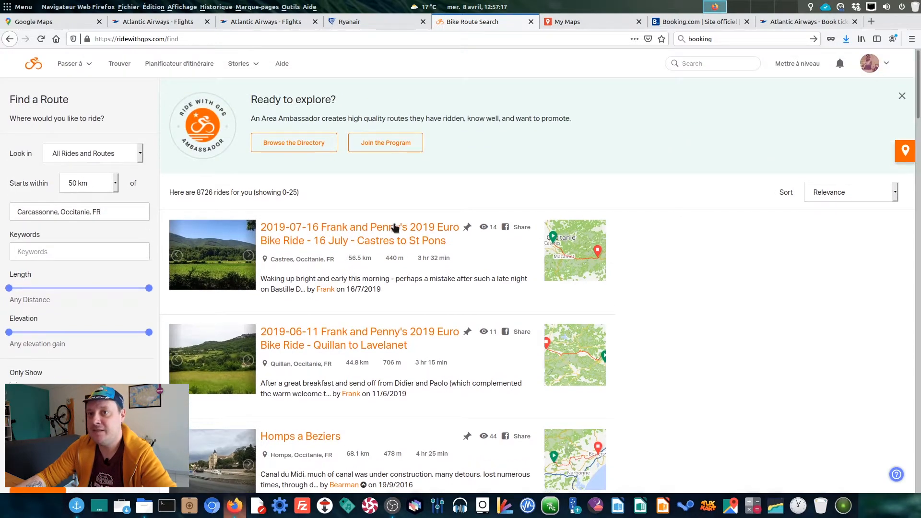
- Search for routes with the keyword "loire a vélo" and a length of more than 450 km, and look through them
{"action": "left_click", "coordinate": [44, 252]}
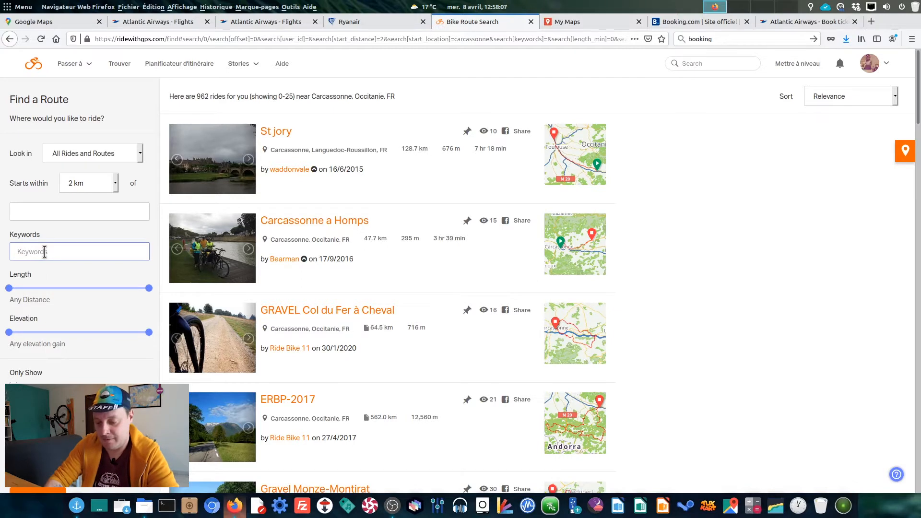
{"action": "type", "text": "loire"}
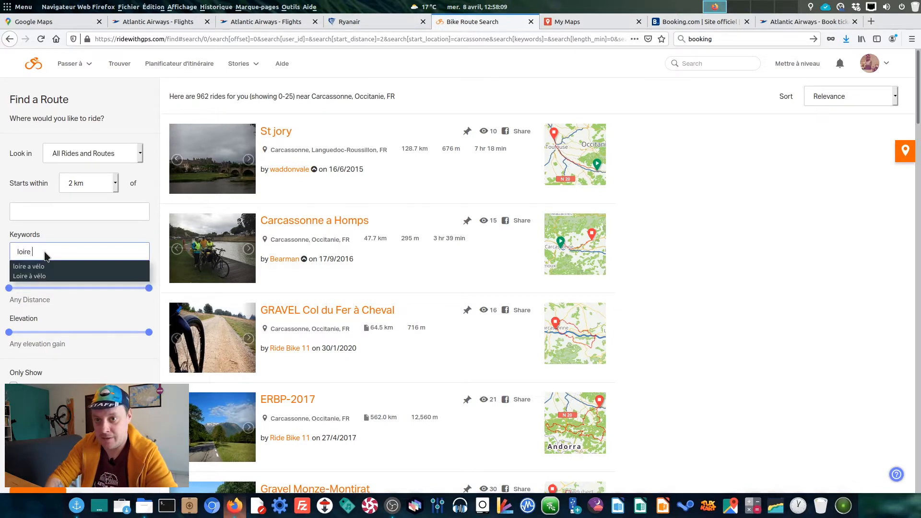
{"action": "left_click", "coordinate": [29, 266]}
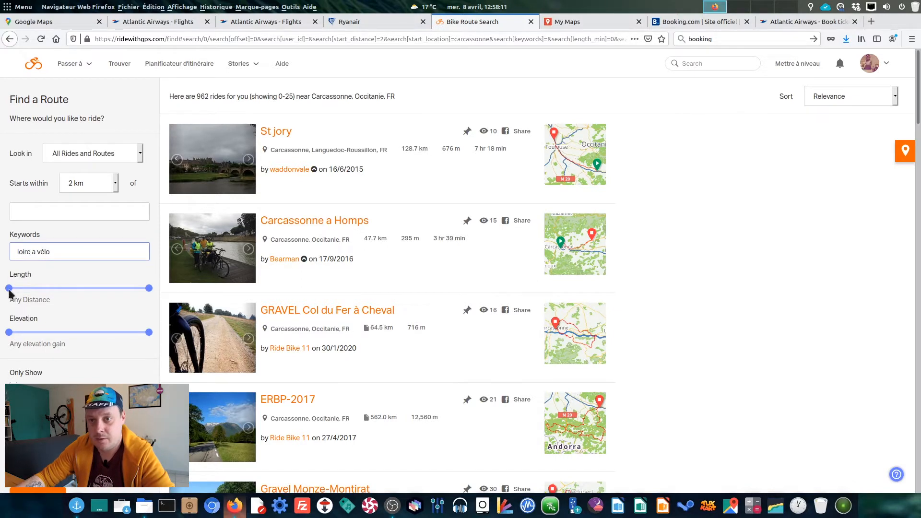
{"action": "left_click_drag", "start_coordinate": [9, 288], "coordinate": [124, 298]}
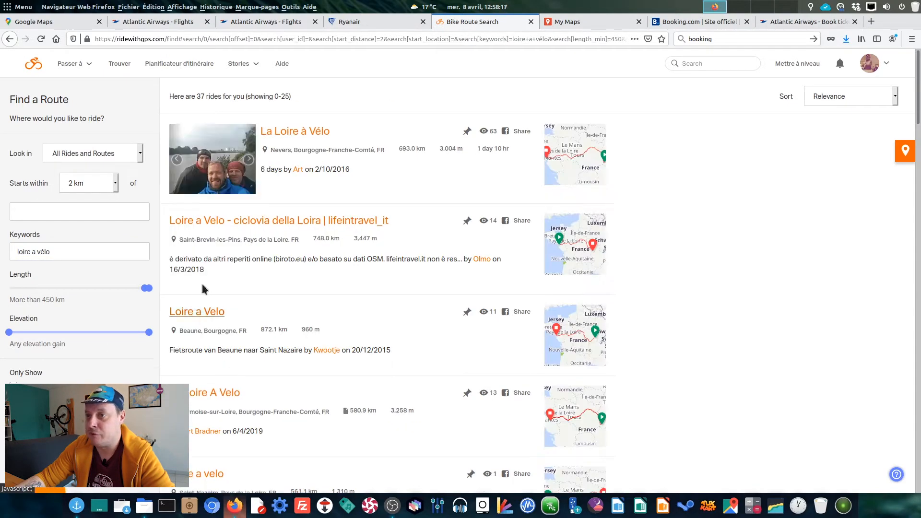
{"action": "scroll", "coordinate": [636, 307], "scroll_direction": "down", "scroll_amount": 1}
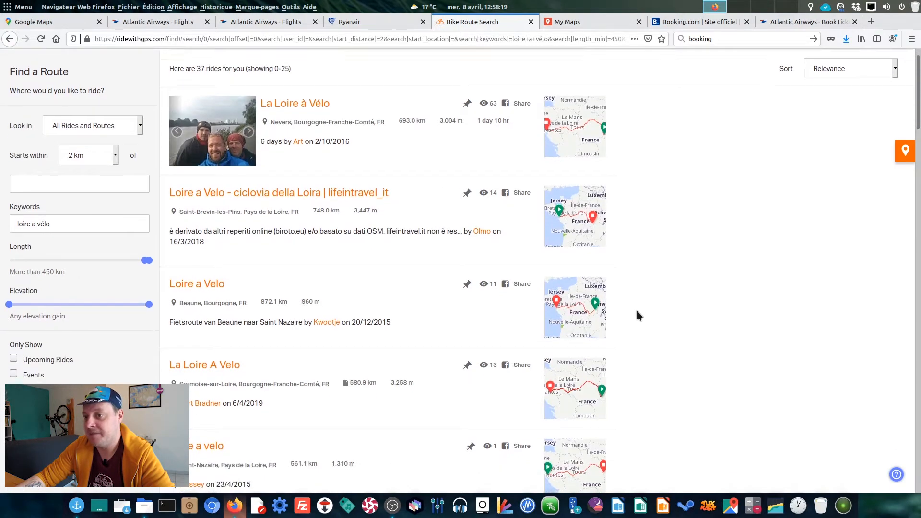
{"action": "scroll", "coordinate": [637, 310], "scroll_direction": "down", "scroll_amount": 3}
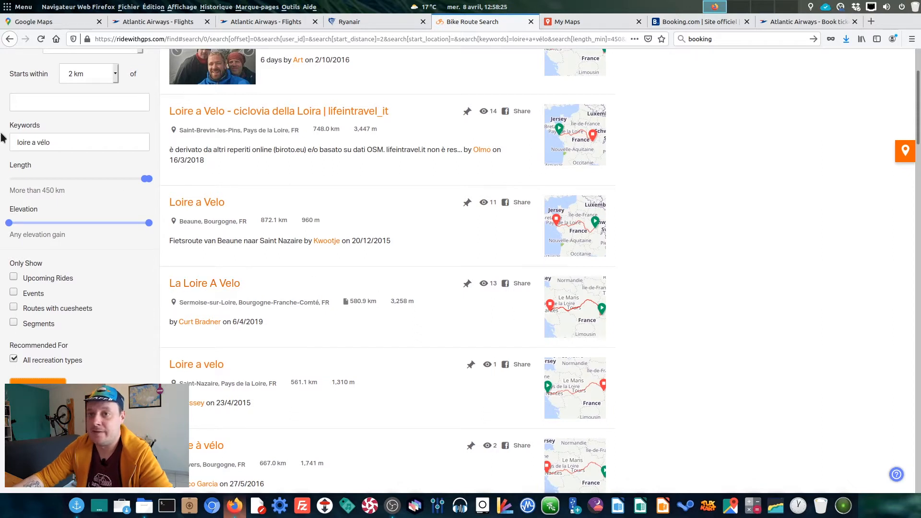
- View the 580.9 km La Loire A Velo route starting in Sermoise-sur-Loire and check its GPX export options without downloading
{"action": "left_click", "coordinate": [565, 310]}
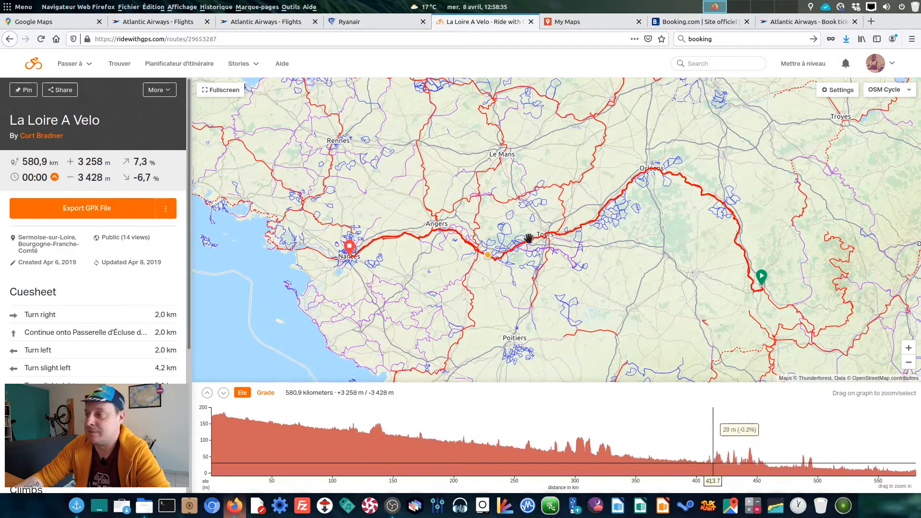
{"action": "left_click", "coordinate": [86, 209]}
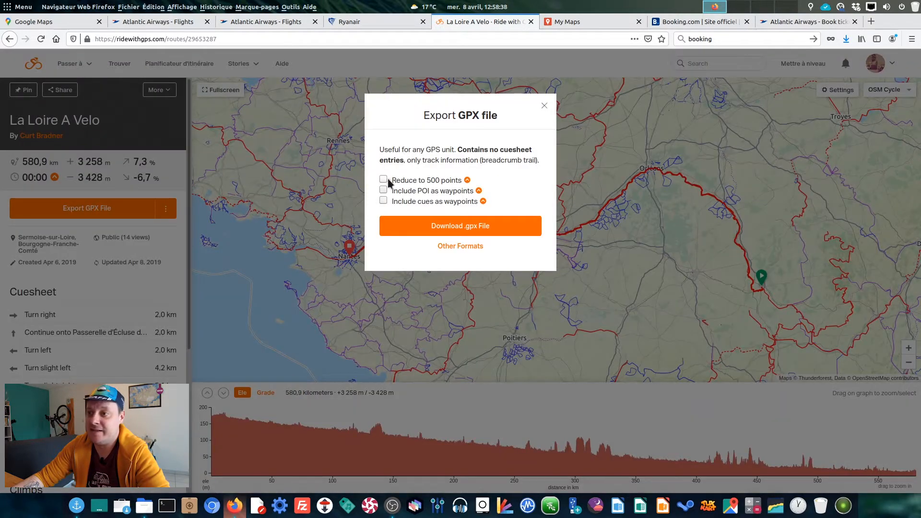
{"action": "left_click", "coordinate": [545, 106]}
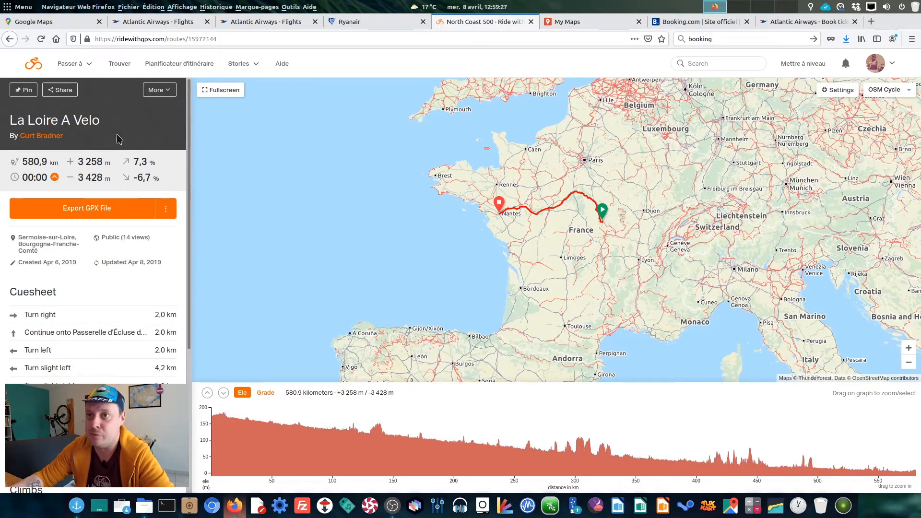
- Start a new route in the route planner and set the base map to OSM Cycle over the United Kingdom
{"action": "left_click", "coordinate": [176, 64]}
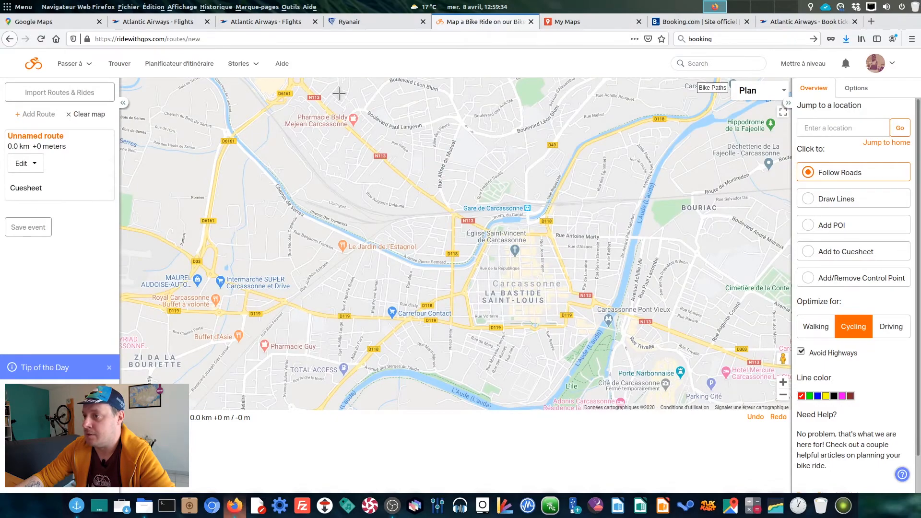
{"action": "scroll", "coordinate": [505, 163], "scroll_direction": "down", "scroll_amount": 3}
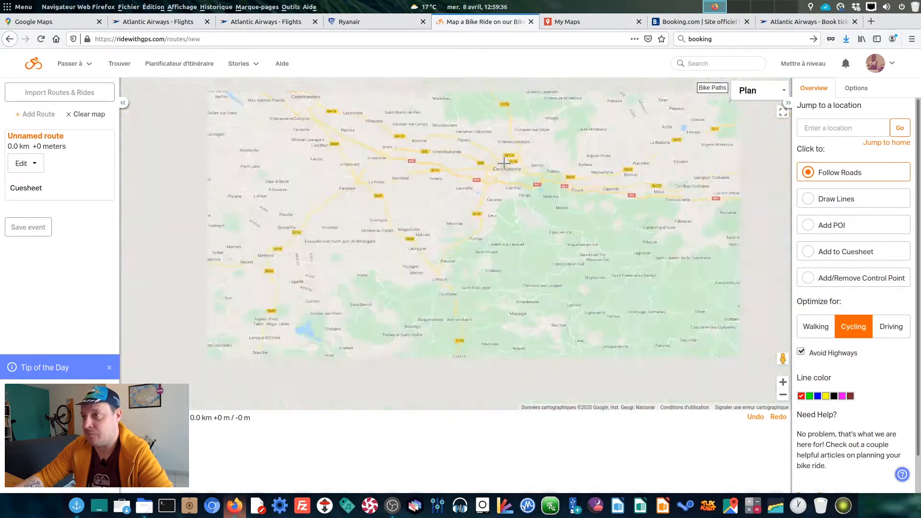
{"action": "scroll", "coordinate": [505, 163], "scroll_direction": "down", "scroll_amount": 3}
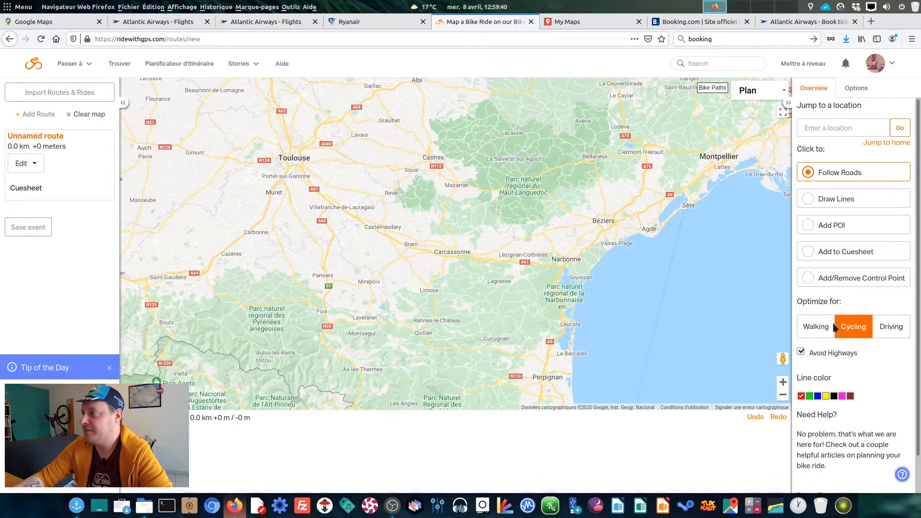
{"action": "scroll", "coordinate": [608, 164], "scroll_direction": "down", "scroll_amount": 2}
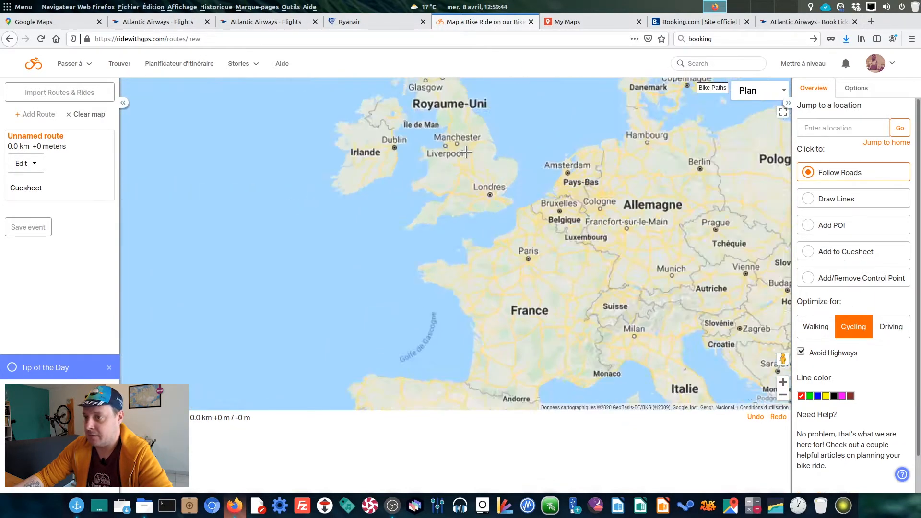
{"action": "scroll", "coordinate": [465, 148], "scroll_direction": "up", "scroll_amount": 1}
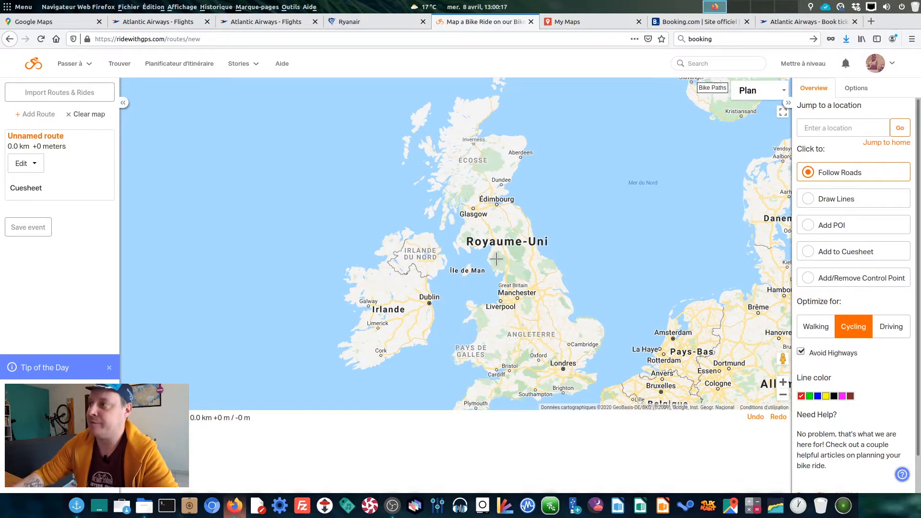
{"action": "left_click", "coordinate": [745, 91]}
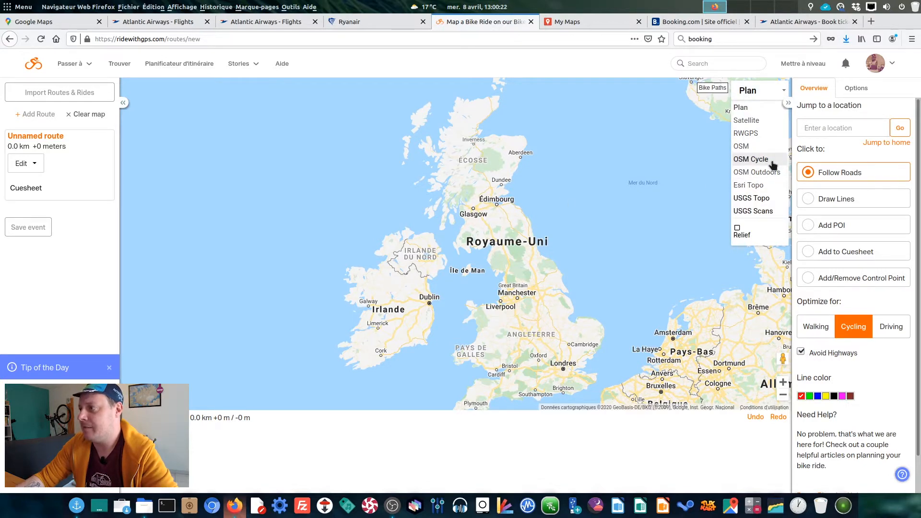
{"action": "left_click", "coordinate": [771, 162]}
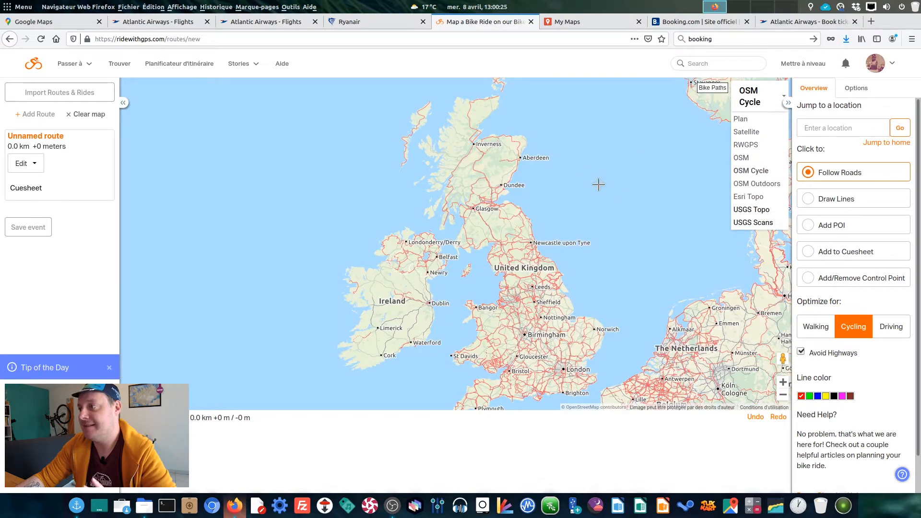
- Hide the planning options and examine the marked cycle routes across Scotland and northern England, including around Inverness, Pitlochry and Edinburgh
{"action": "left_click", "coordinate": [788, 103]}
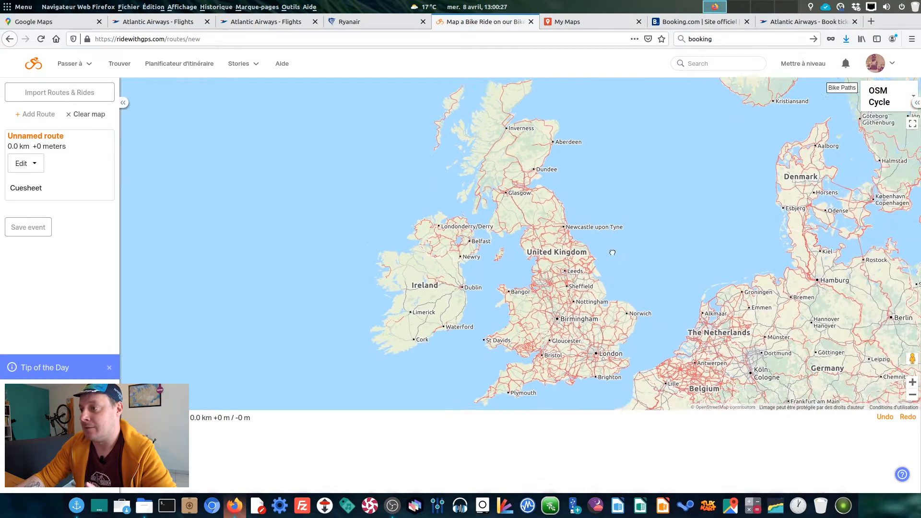
{"action": "left_click_drag", "start_coordinate": [612, 252], "coordinate": [596, 243]}
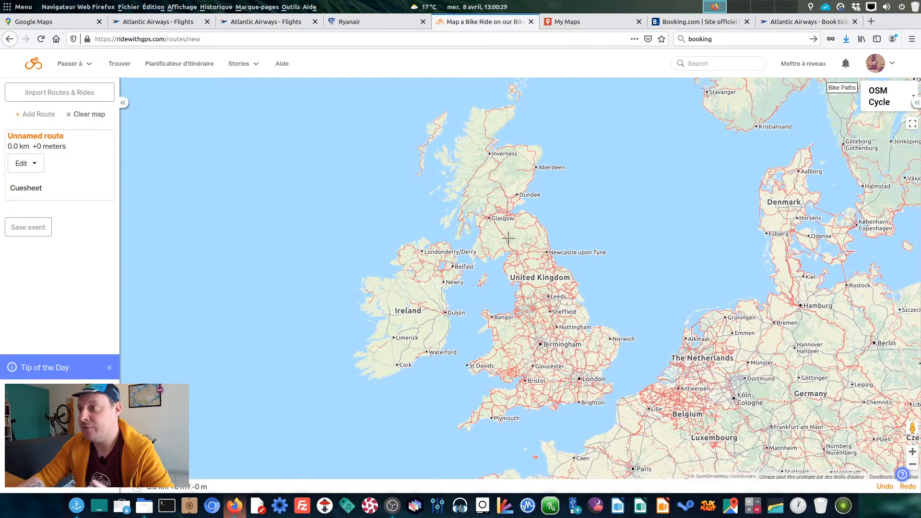
{"action": "scroll", "coordinate": [496, 206], "scroll_direction": "up", "scroll_amount": 3}
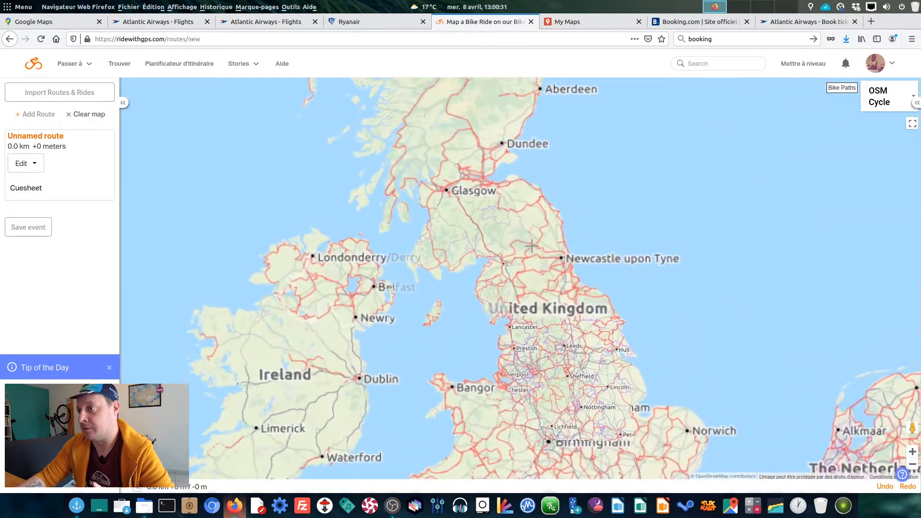
{"action": "scroll", "coordinate": [244, 228], "scroll_direction": "up", "scroll_amount": 1}
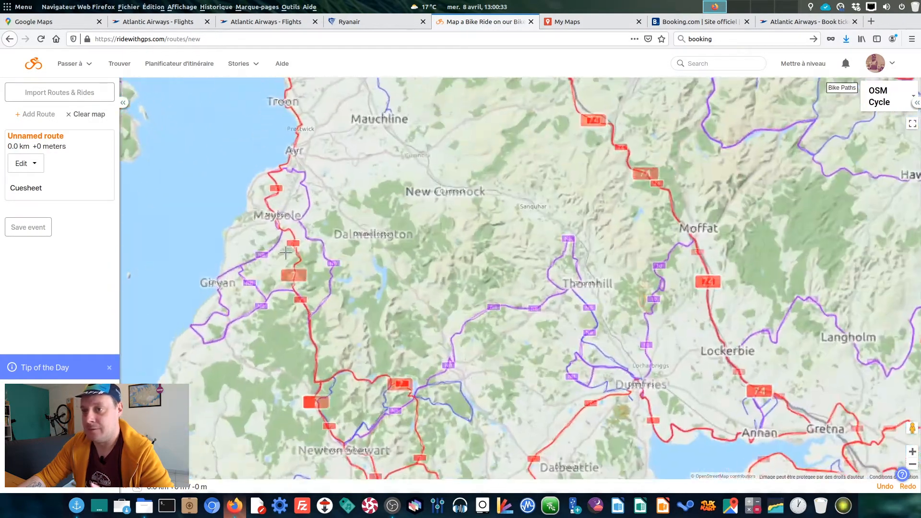
{"action": "scroll", "coordinate": [492, 239], "scroll_direction": "down", "scroll_amount": 1}
{"action": "scroll", "coordinate": [492, 239], "scroll_direction": "down", "scroll_amount": 2}
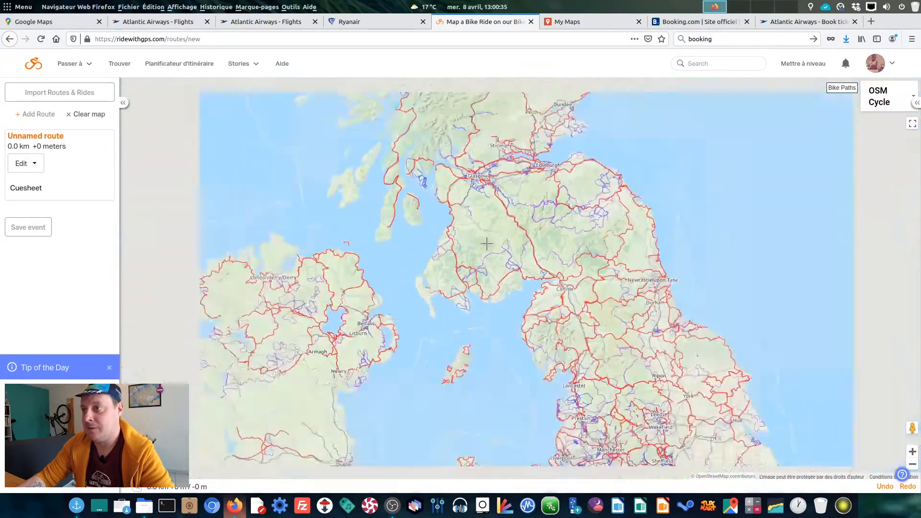
{"action": "scroll", "coordinate": [497, 245], "scroll_direction": "up", "scroll_amount": 1}
{"action": "scroll", "coordinate": [500, 249], "scroll_direction": "up", "scroll_amount": 2}
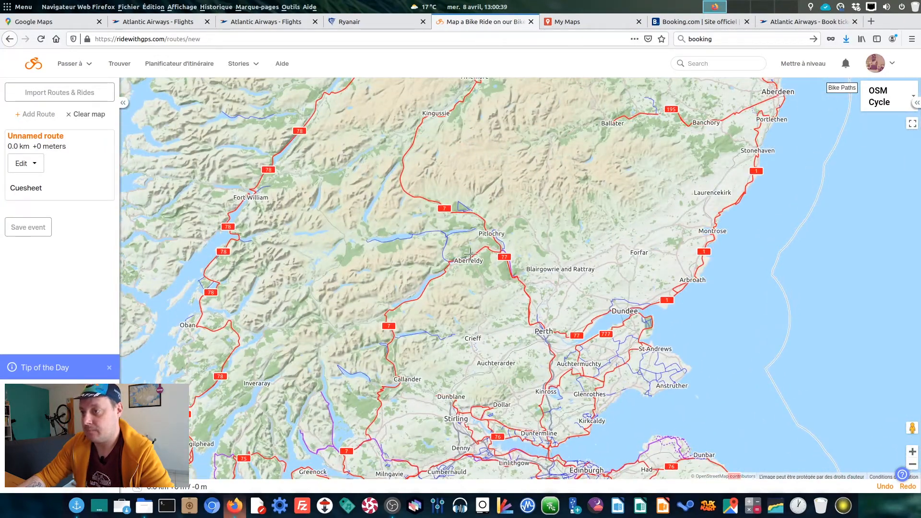
{"action": "left_click_drag", "start_coordinate": [479, 118], "coordinate": [456, 232]}
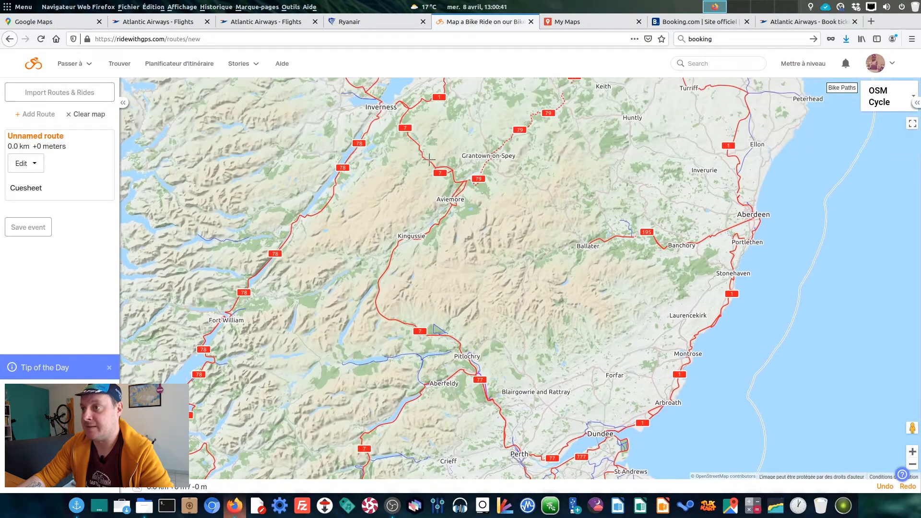
{"action": "left_click_drag", "start_coordinate": [395, 92], "coordinate": [388, 148]}
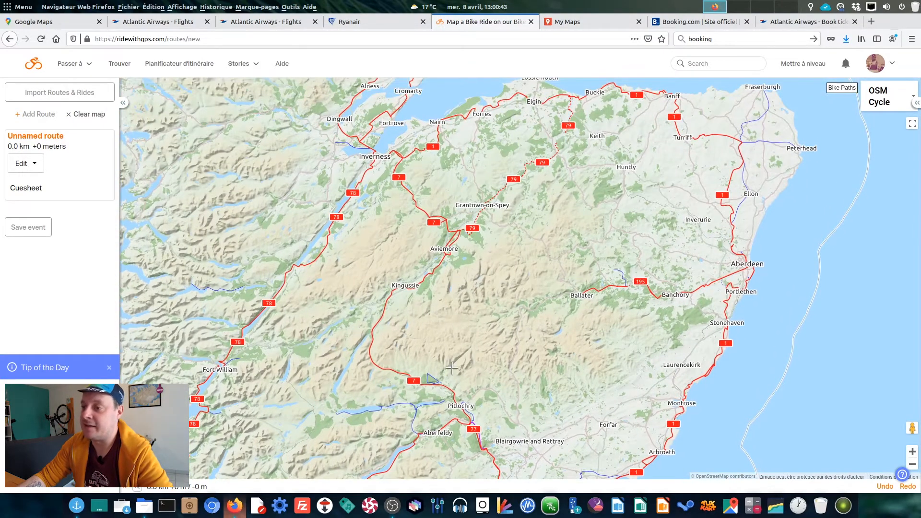
{"action": "left_click_drag", "start_coordinate": [452, 368], "coordinate": [466, 222]}
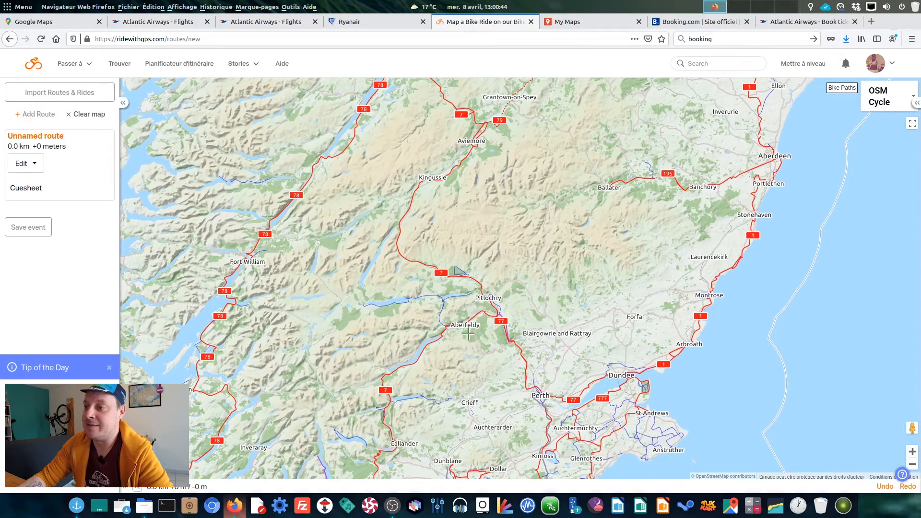
{"action": "left_click_drag", "start_coordinate": [471, 268], "coordinate": [498, 355]}
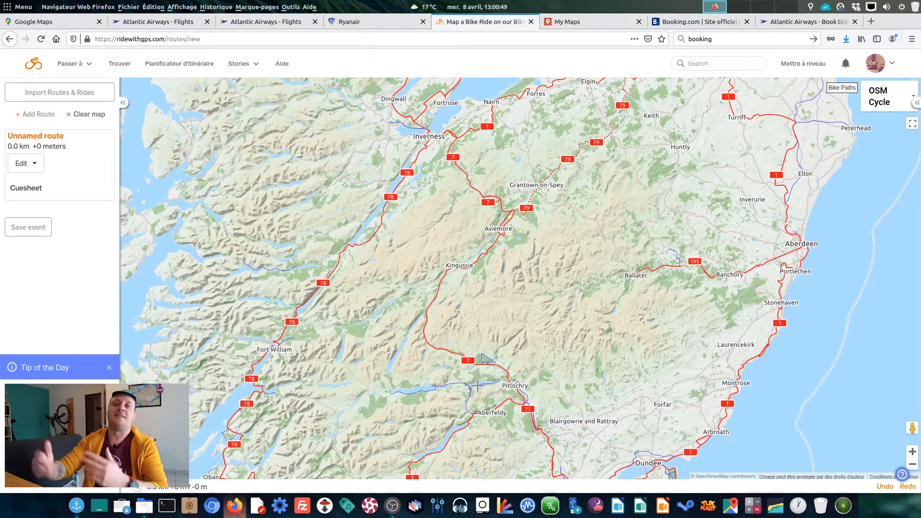
{"action": "scroll", "coordinate": [494, 375], "scroll_direction": "down", "scroll_amount": 4}
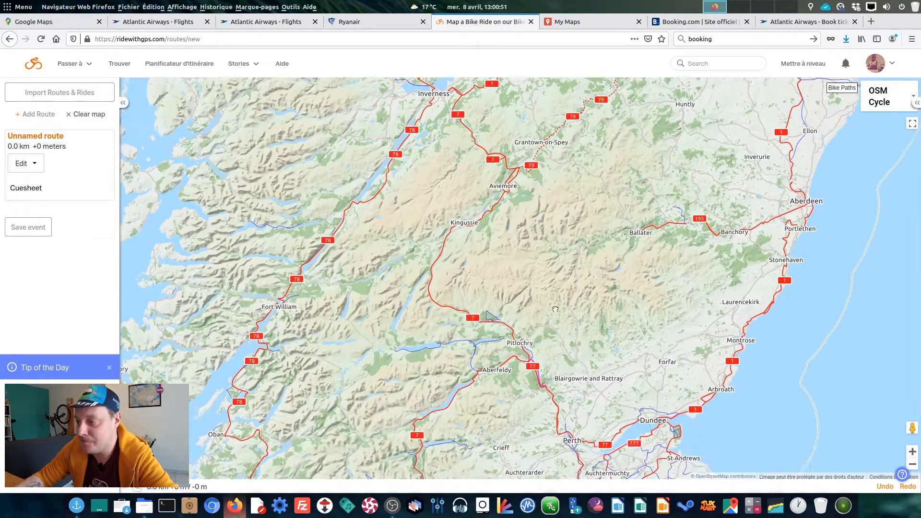
{"action": "scroll", "coordinate": [599, 341], "scroll_direction": "up", "scroll_amount": 3}
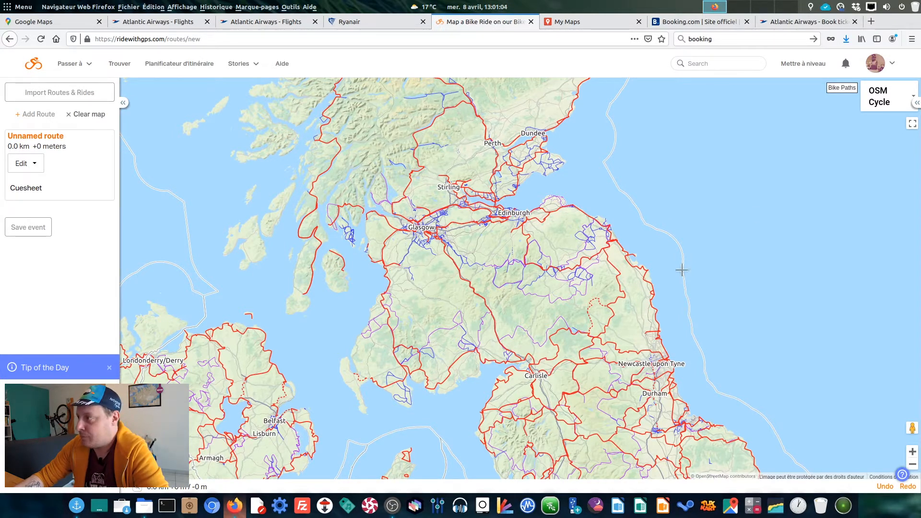
- Show the planning options again and set the route's line color to green
{"action": "left_click", "coordinate": [917, 102]}
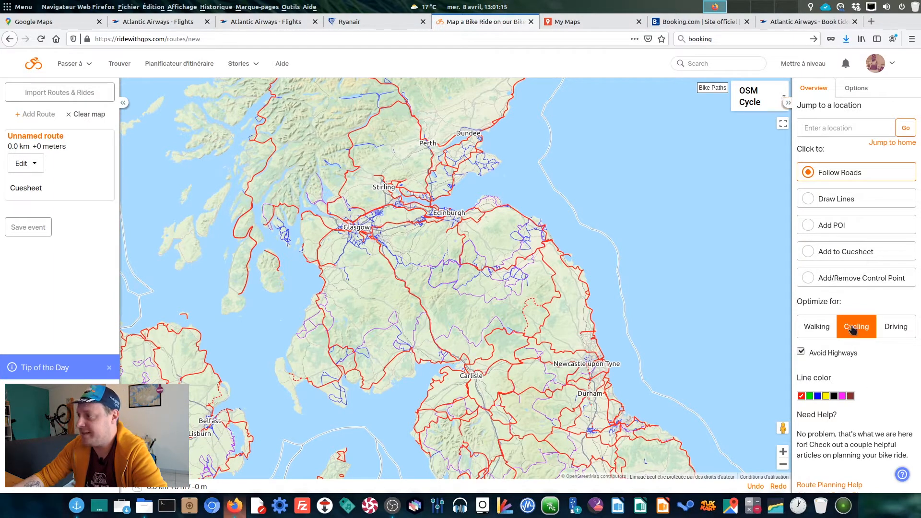
{"action": "left_click", "coordinate": [809, 396]}
{"action": "scroll", "coordinate": [413, 277], "scroll_direction": "up", "scroll_amount": 1}
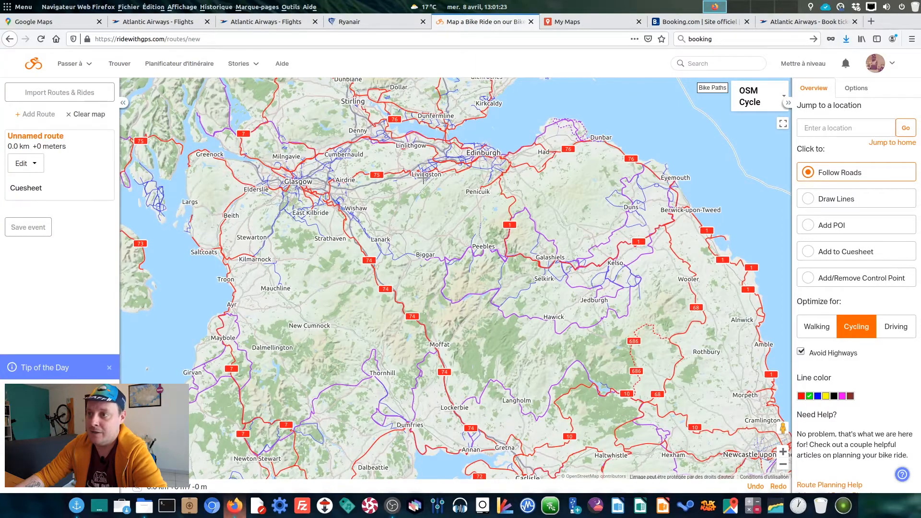
{"action": "scroll", "coordinate": [573, 281], "scroll_direction": "down", "scroll_amount": 3}
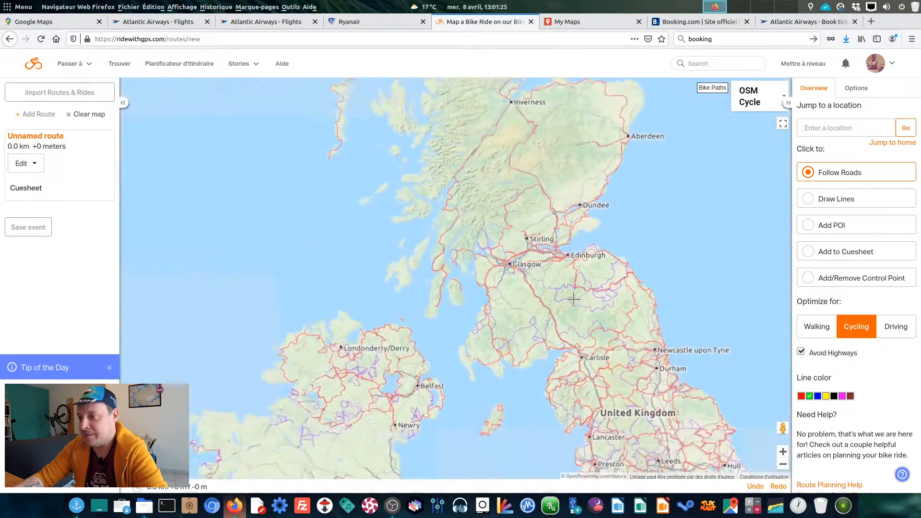
- Find the location "aeroprt edimbourg" on the map and make it the route's start point
{"action": "scroll", "coordinate": [573, 281], "scroll_direction": "up", "scroll_amount": 2}
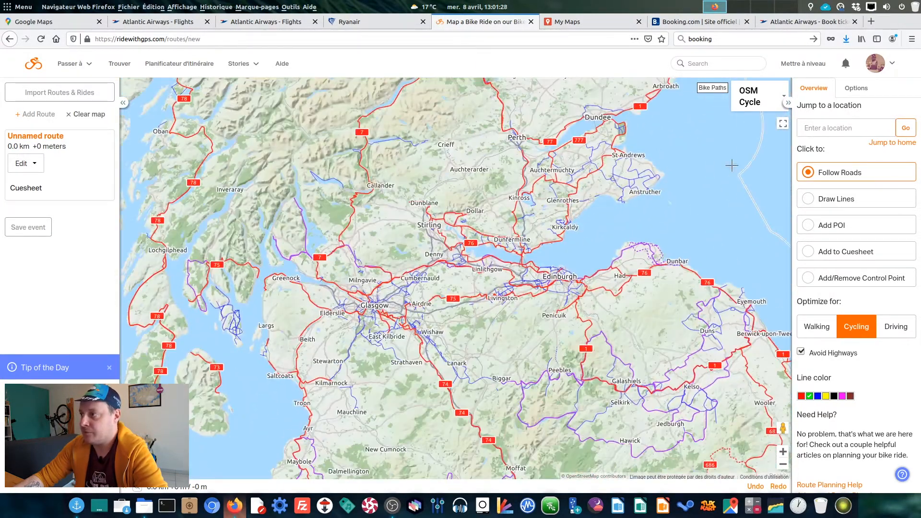
{"action": "left_click", "coordinate": [818, 128]}
{"action": "type", "text": "aeroport"}
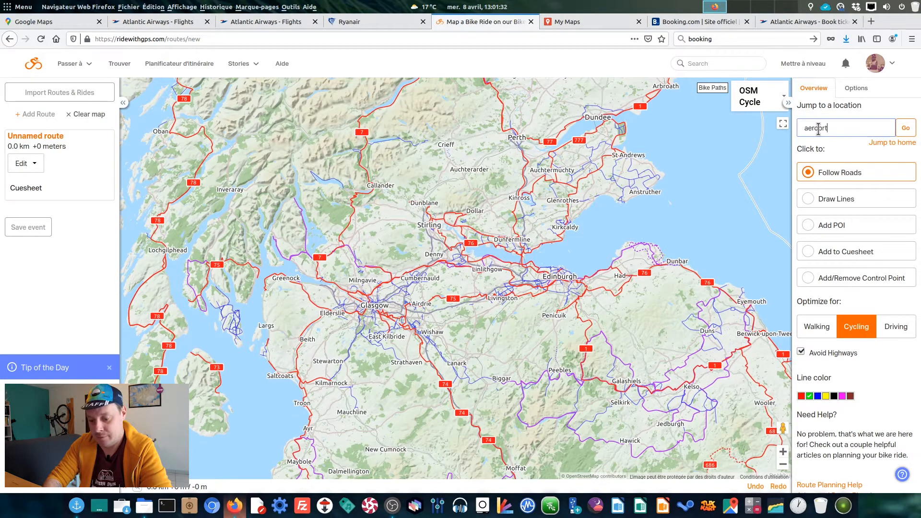
{"action": "type", "text": " edimbour"}
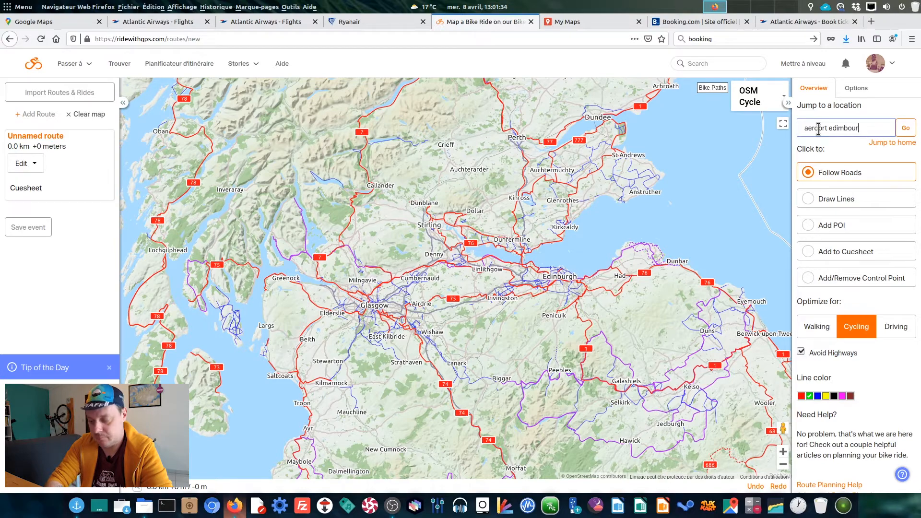
{"action": "type", "text": "g"}
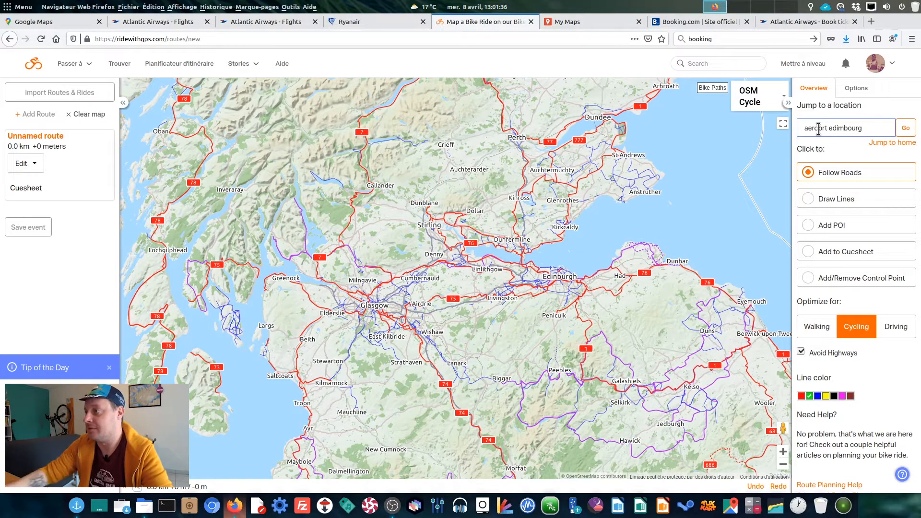
{"action": "key", "text": "Return"}
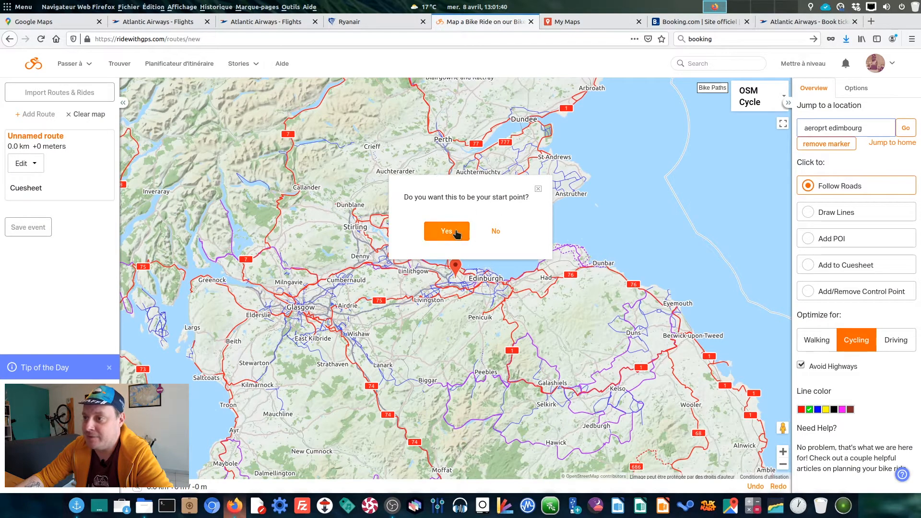
{"action": "left_click", "coordinate": [446, 231]}
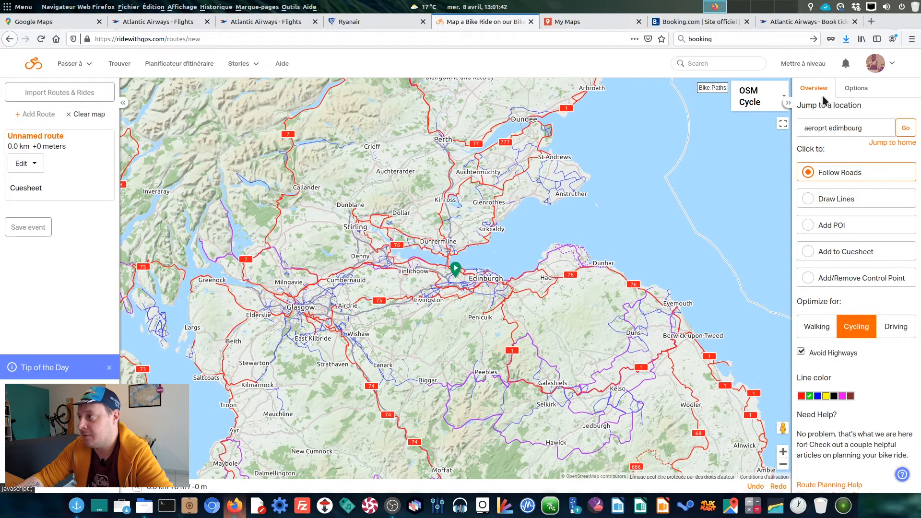
- Hide the planning options and the route list, and show the map in full screen
{"action": "left_click", "coordinate": [788, 103]}
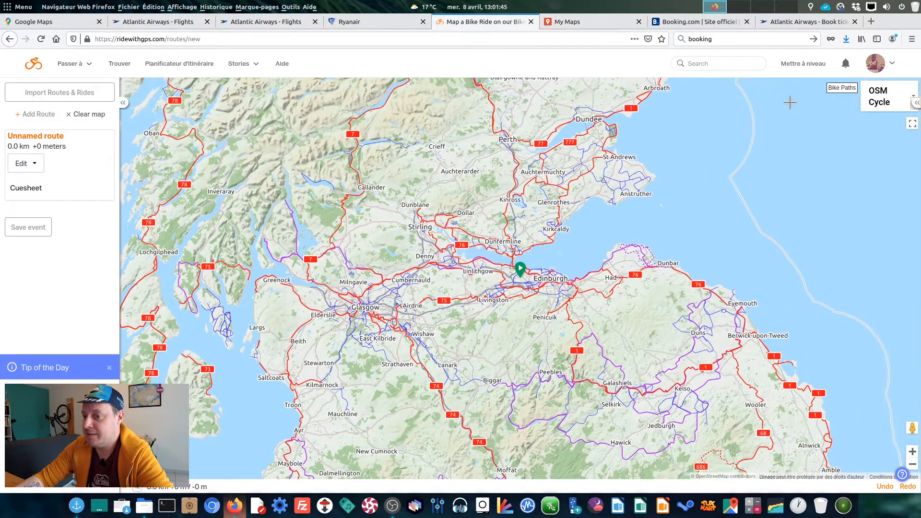
{"action": "left_click", "coordinate": [123, 102]}
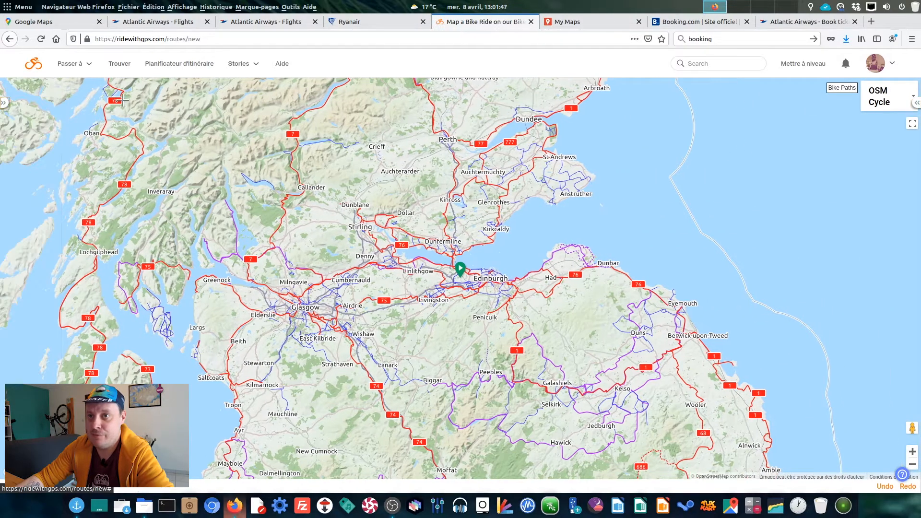
{"action": "left_click", "coordinate": [912, 123]}
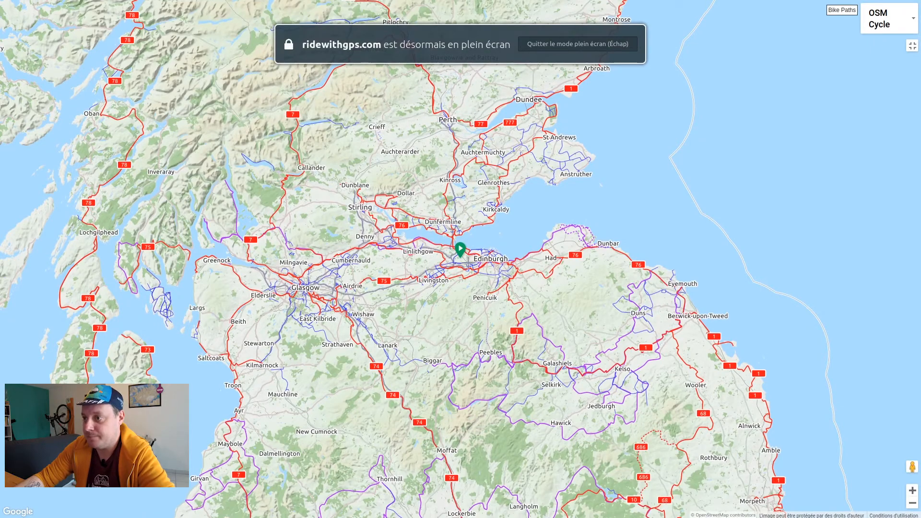
- Examine the marked cycle routes between Edinburgh and Glasgow, south into northern England, and around Edinburgh Airport
{"action": "scroll", "coordinate": [445, 261], "scroll_direction": "up", "scroll_amount": 1}
{"action": "scroll", "coordinate": [445, 261], "scroll_direction": "up", "scroll_amount": 2}
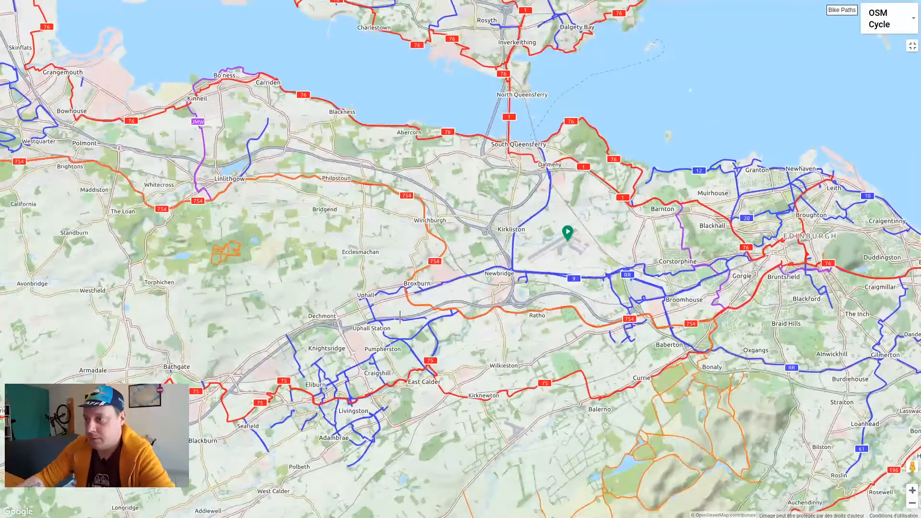
{"action": "scroll", "coordinate": [391, 311], "scroll_direction": "down", "scroll_amount": 2}
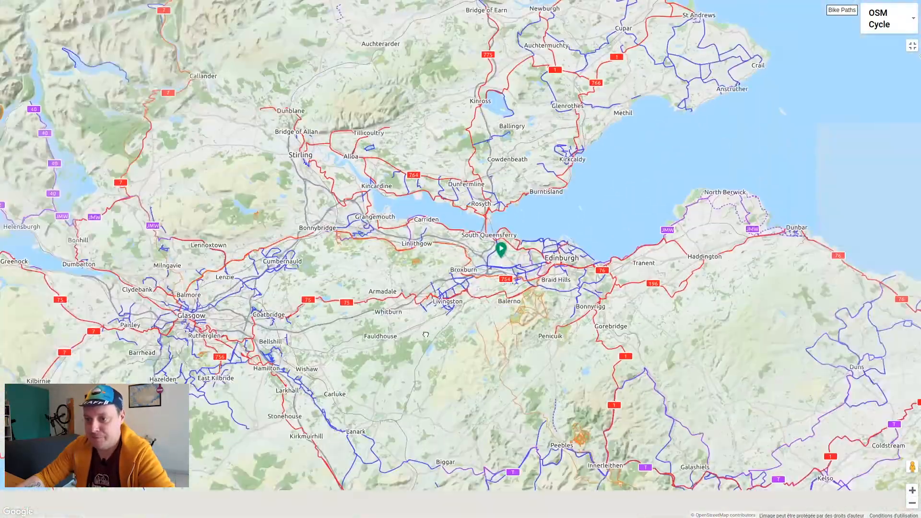
{"action": "left_click_drag", "start_coordinate": [387, 359], "coordinate": [434, 334]}
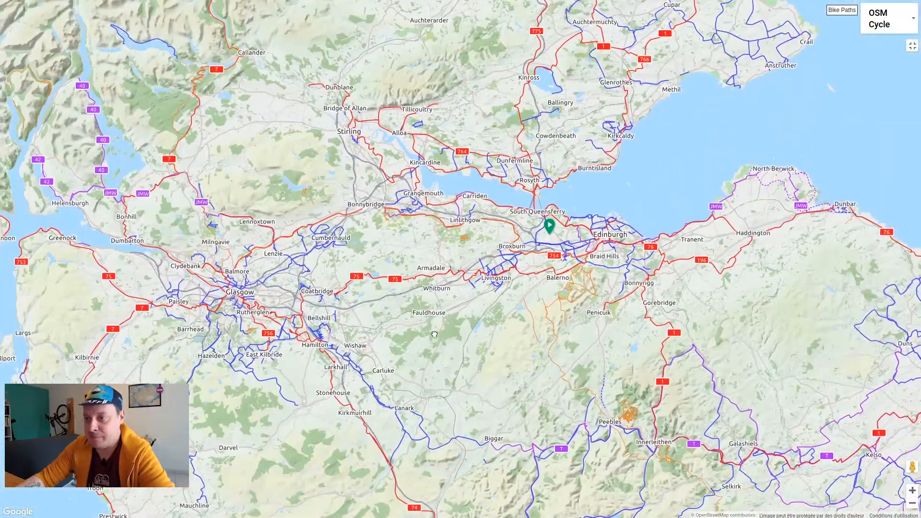
{"action": "scroll", "coordinate": [504, 337], "scroll_direction": "down", "scroll_amount": 1}
{"action": "left_click_drag", "start_coordinate": [551, 432], "coordinate": [528, 218]}
{"action": "scroll", "coordinate": [527, 218], "scroll_direction": "down", "scroll_amount": 1}
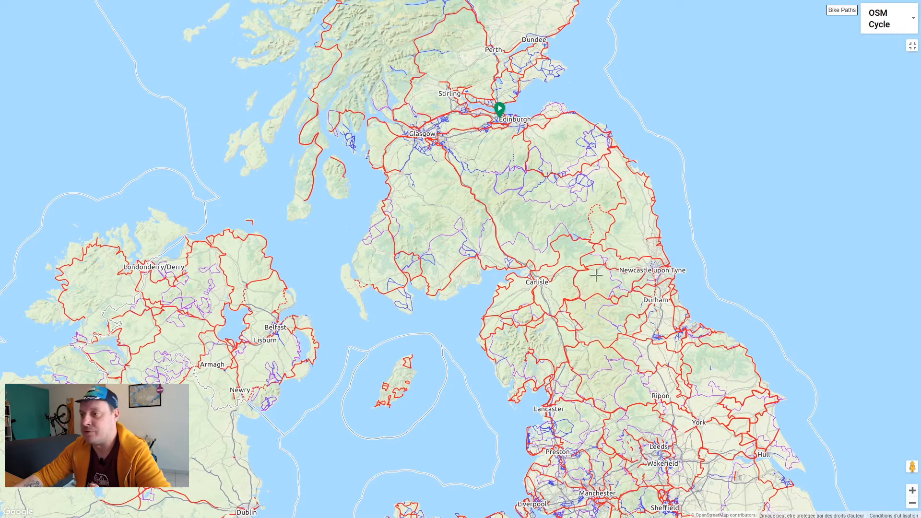
{"action": "scroll", "coordinate": [480, 125], "scroll_direction": "up", "scroll_amount": 1}
{"action": "scroll", "coordinate": [479, 125], "scroll_direction": "up", "scroll_amount": 2}
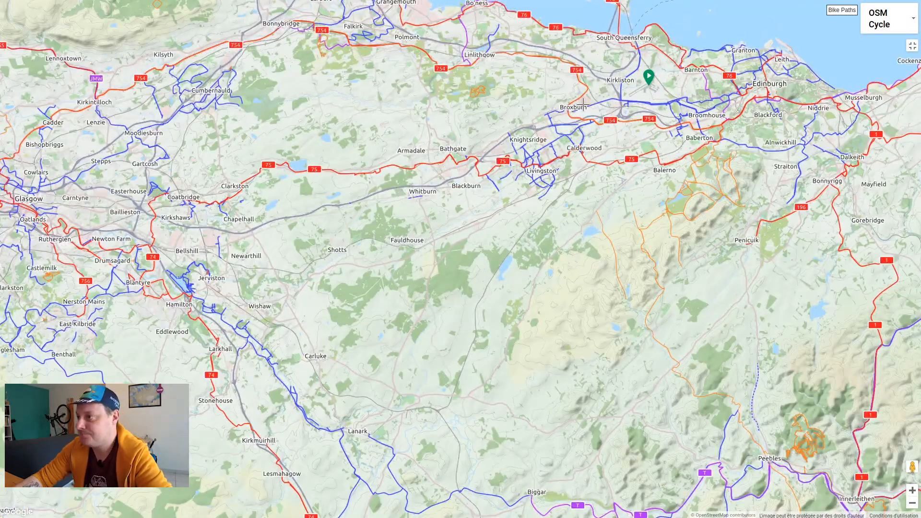
{"action": "scroll", "coordinate": [583, 104], "scroll_direction": "up", "scroll_amount": 1}
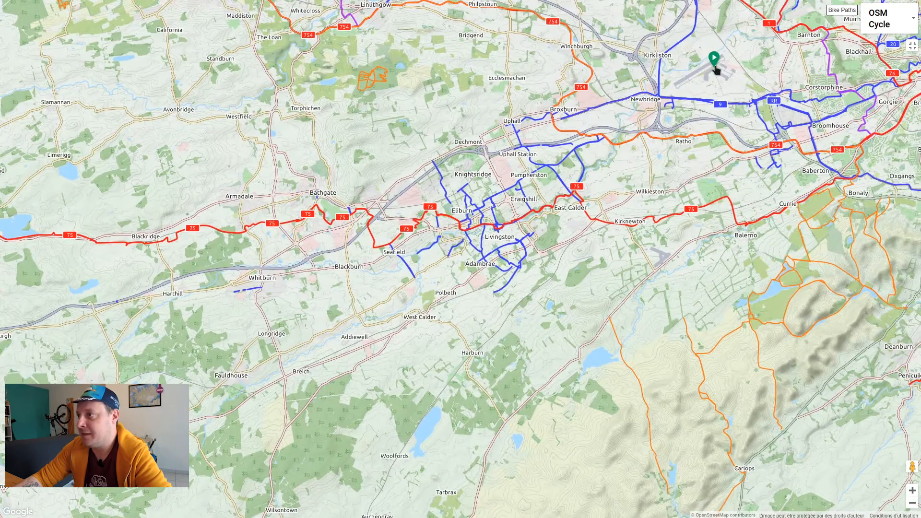
{"action": "scroll", "coordinate": [716, 70], "scroll_direction": "up", "scroll_amount": 3}
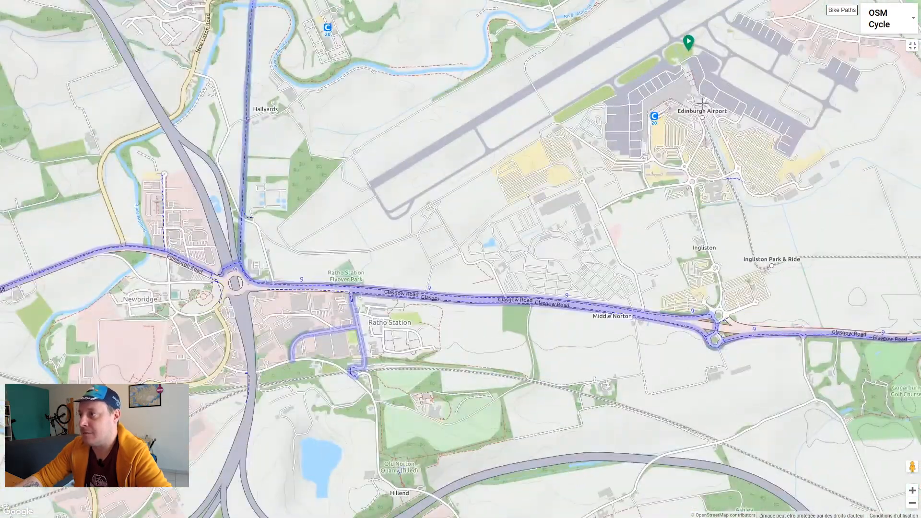
{"action": "scroll", "coordinate": [702, 103], "scroll_direction": "down", "scroll_amount": 4}
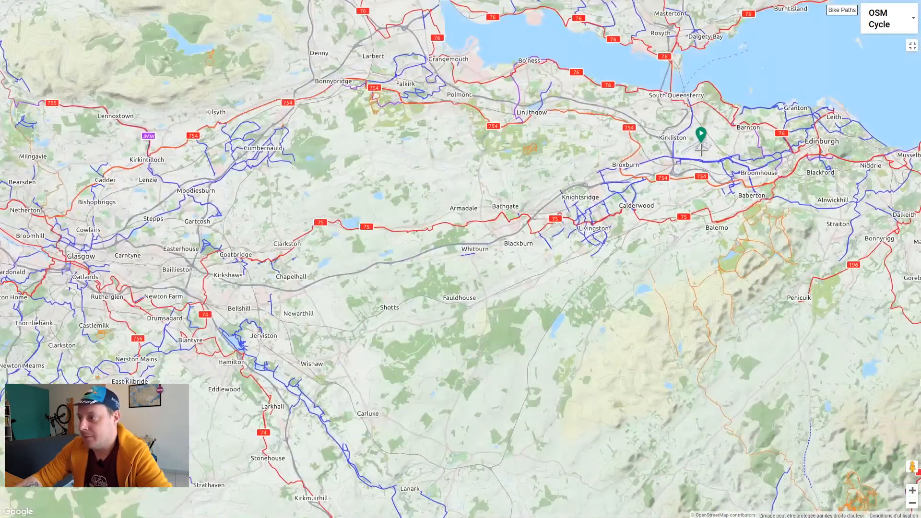
- Extend the route from Edinburgh Airport to cycle route 75 beside Calderwood
{"action": "scroll", "coordinate": [625, 173], "scroll_direction": "up", "scroll_amount": 2}
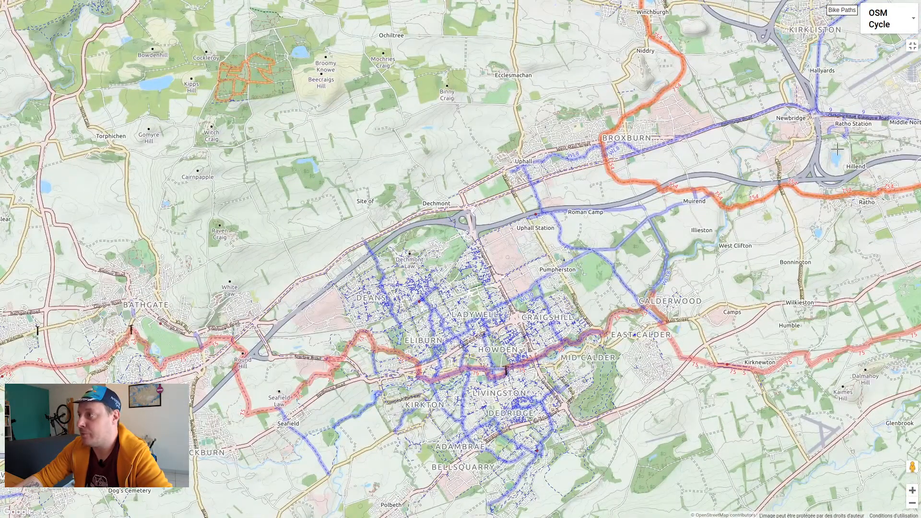
{"action": "left_click_drag", "start_coordinate": [837, 149], "coordinate": [667, 189]}
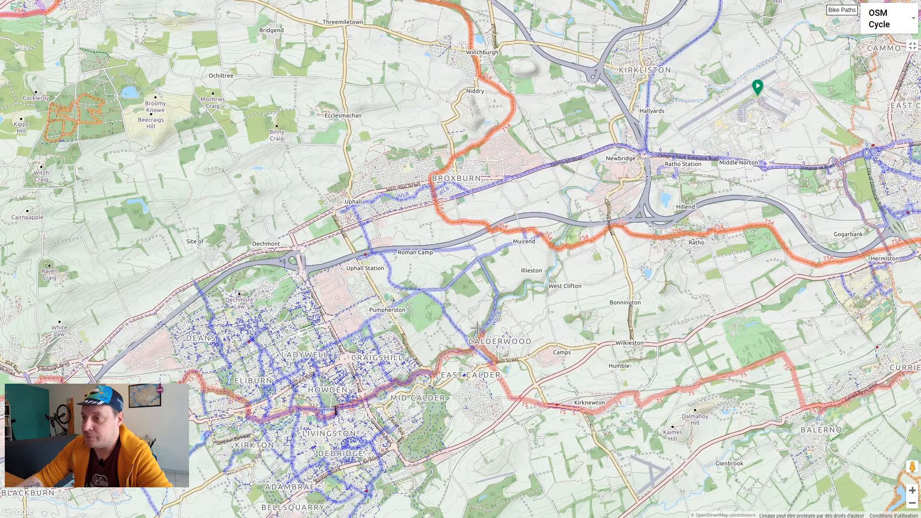
{"action": "scroll", "coordinate": [477, 328], "scroll_direction": "up", "scroll_amount": 1}
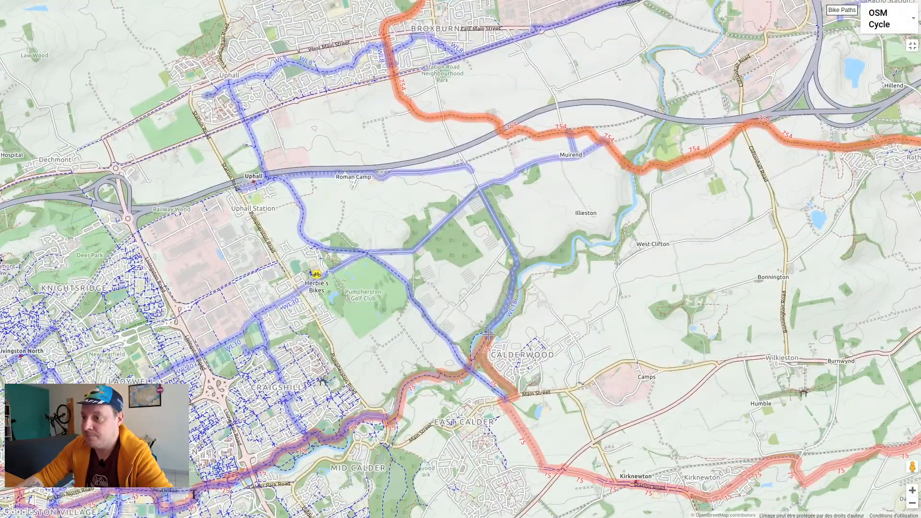
{"action": "left_click", "coordinate": [488, 335]}
{"action": "scroll", "coordinate": [542, 233], "scroll_direction": "down", "scroll_amount": 2}
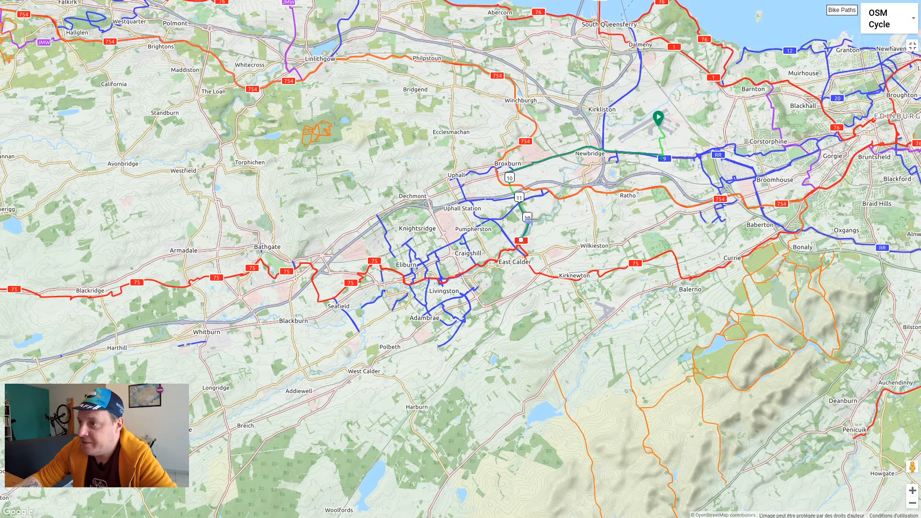
- Extend the route from Calderwood along cycle route 75 through Livingston to Livingston Village
{"action": "scroll", "coordinate": [522, 246], "scroll_direction": "up", "scroll_amount": 3}
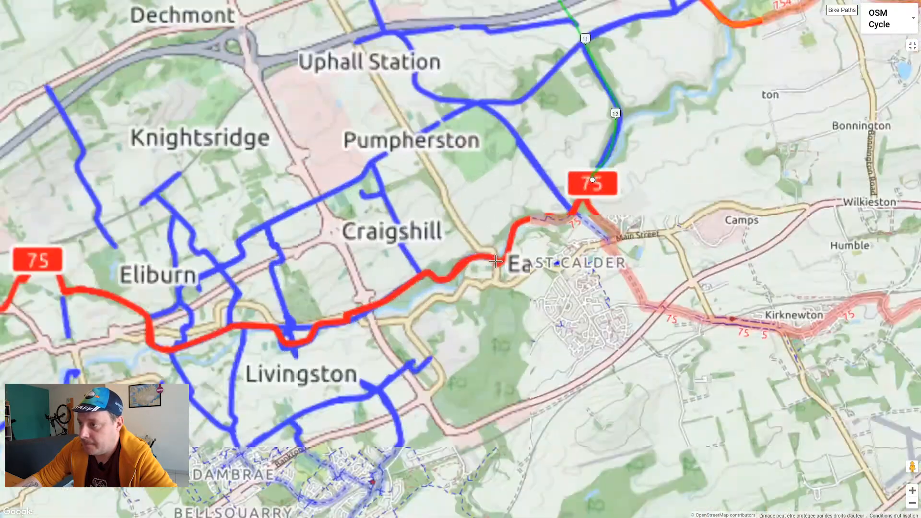
{"action": "scroll", "coordinate": [495, 261], "scroll_direction": "down", "scroll_amount": 5}
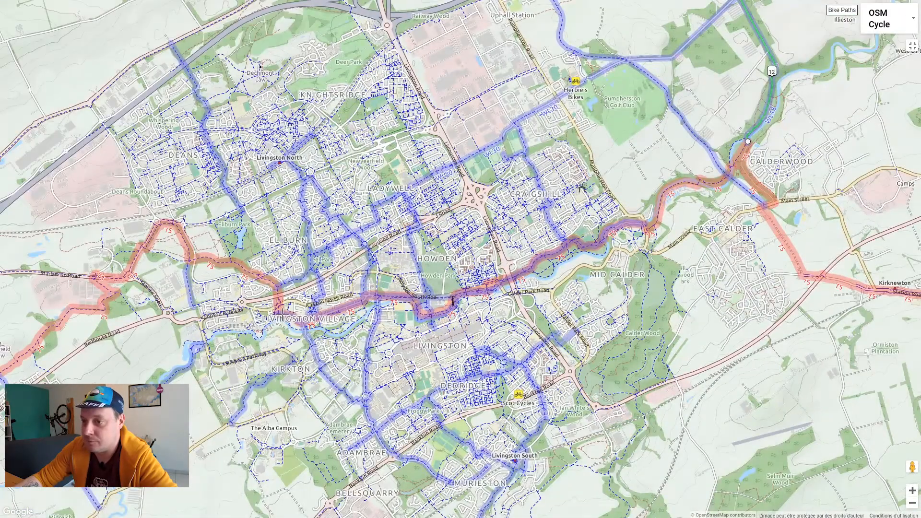
{"action": "scroll", "coordinate": [686, 317], "scroll_direction": "down", "scroll_amount": 2}
{"action": "scroll", "coordinate": [686, 316], "scroll_direction": "down", "scroll_amount": 1}
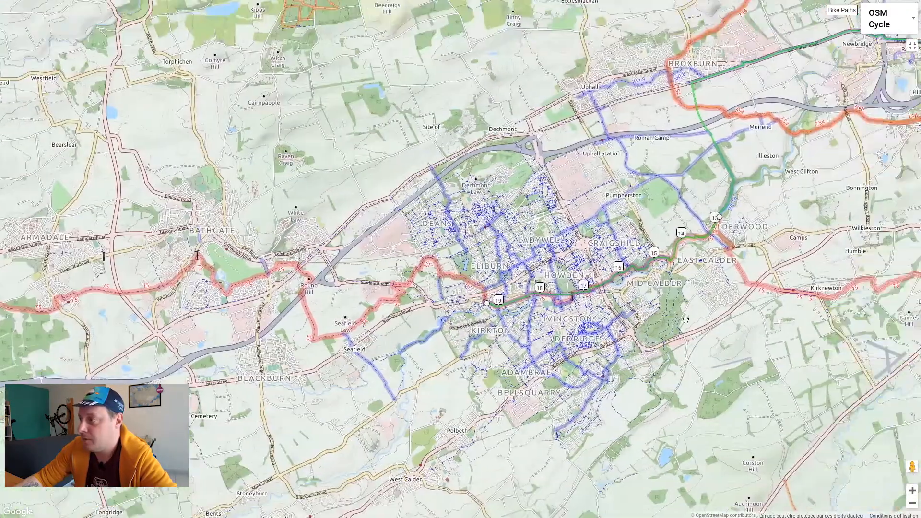
{"action": "left_click_drag", "start_coordinate": [686, 321], "coordinate": [653, 336]}
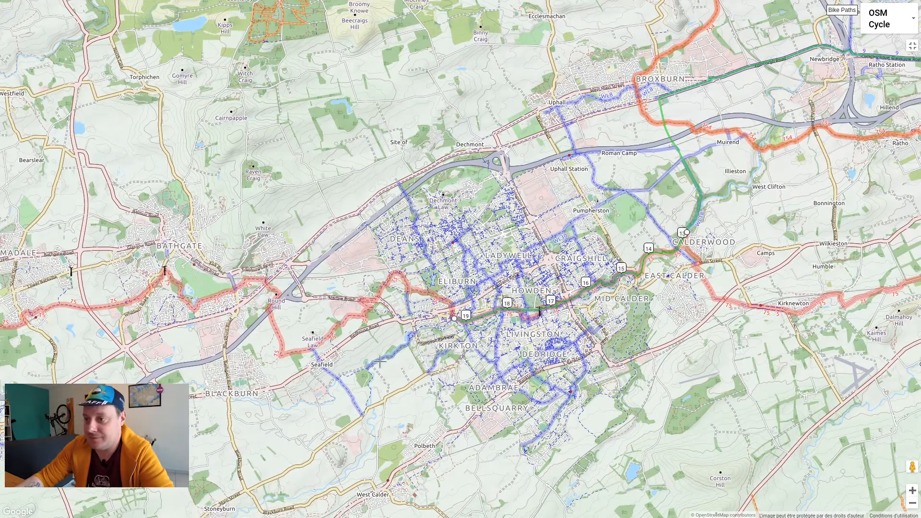
- Reroute the Livingston section south of Howden Park from Almond Path onto the cycle route 75 loop near Riverside Path
{"action": "left_click_drag", "start_coordinate": [379, 362], "coordinate": [561, 350]}
{"action": "left_click_drag", "start_coordinate": [582, 291], "coordinate": [641, 286]}
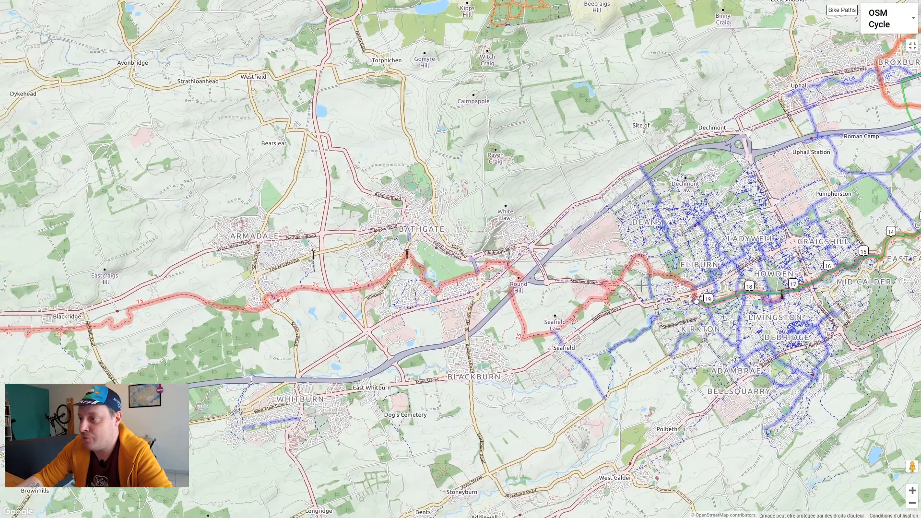
{"action": "left_click_drag", "start_coordinate": [856, 289], "coordinate": [679, 325]}
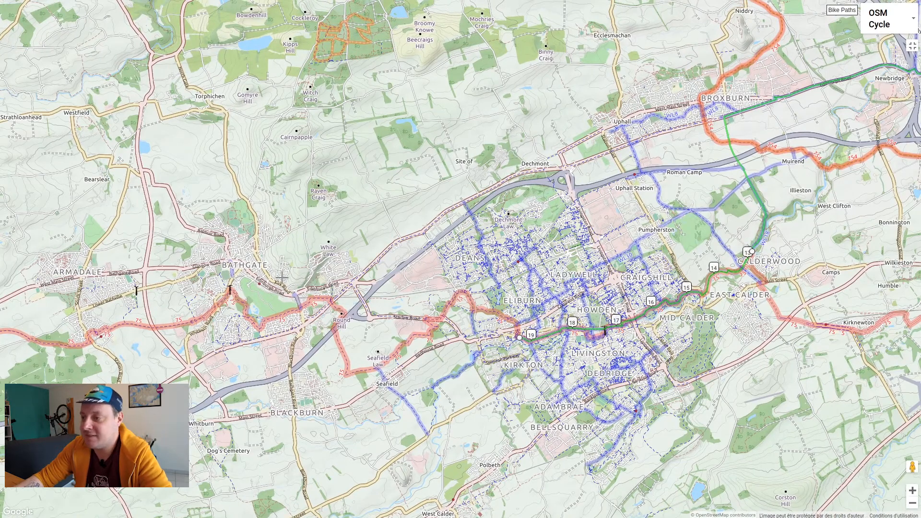
{"action": "scroll", "coordinate": [618, 319], "scroll_direction": "up", "scroll_amount": 5}
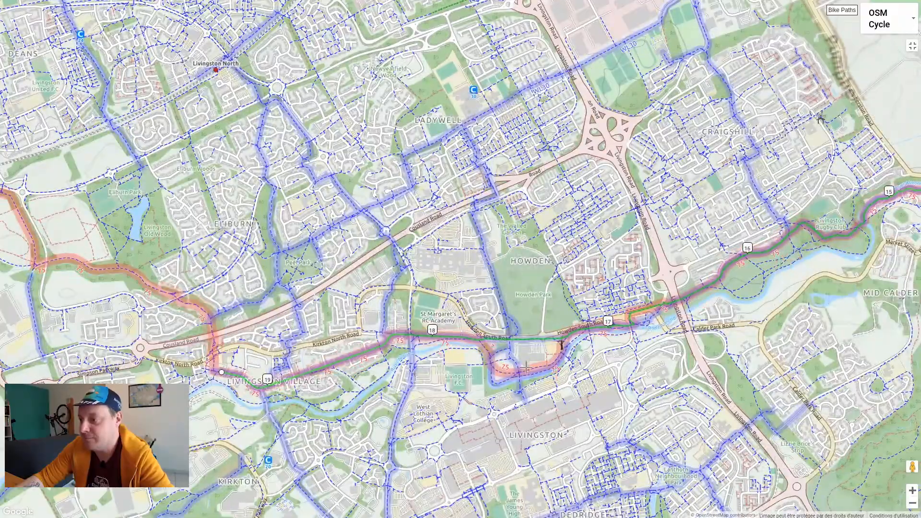
{"action": "scroll", "coordinate": [525, 367], "scroll_direction": "up", "scroll_amount": 2}
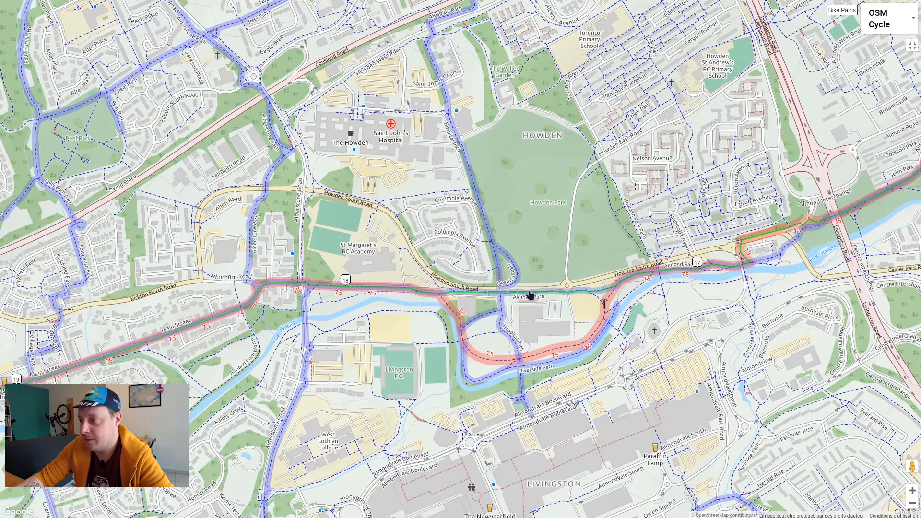
{"action": "left_click_drag", "start_coordinate": [529, 295], "coordinate": [528, 359]}
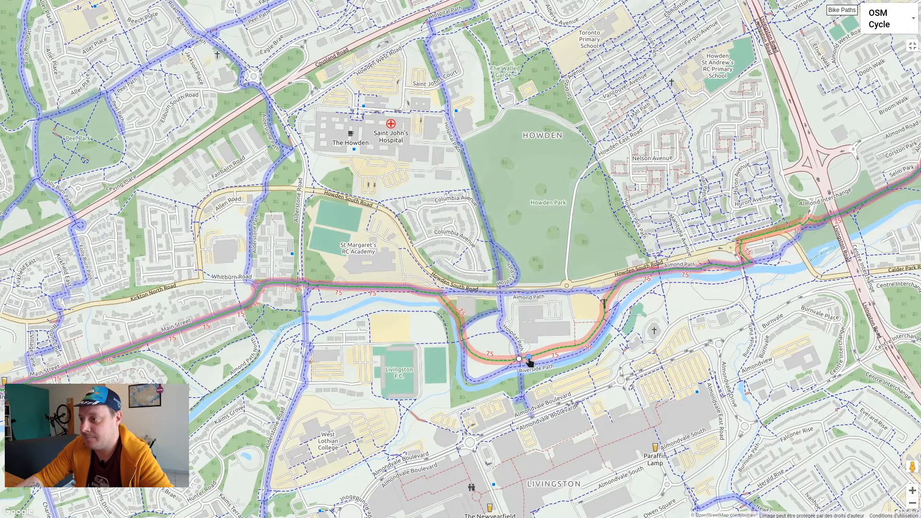
{"action": "scroll", "coordinate": [376, 346], "scroll_direction": "down", "scroll_amount": 2}
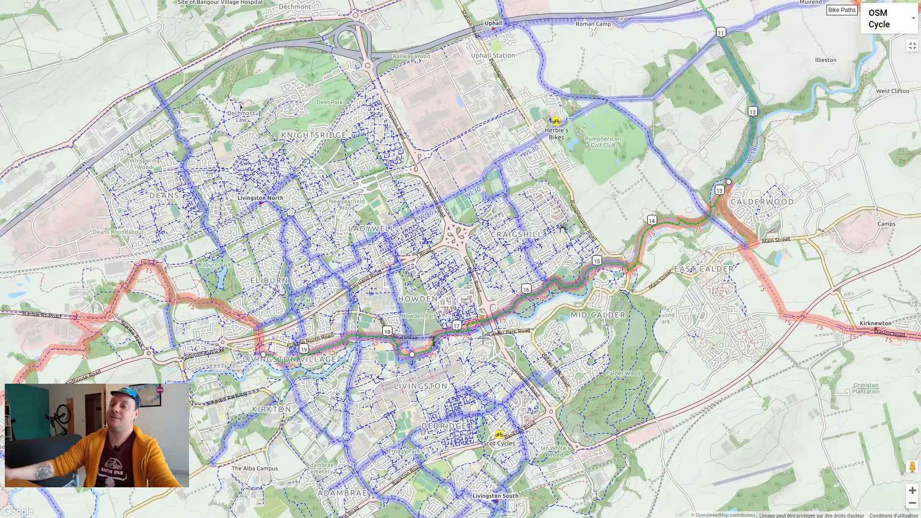
- Extend the route from Livingston Village along cycle route 75 to its bend just west of Seafield Law
{"action": "left_click_drag", "start_coordinate": [435, 360], "coordinate": [447, 354]}
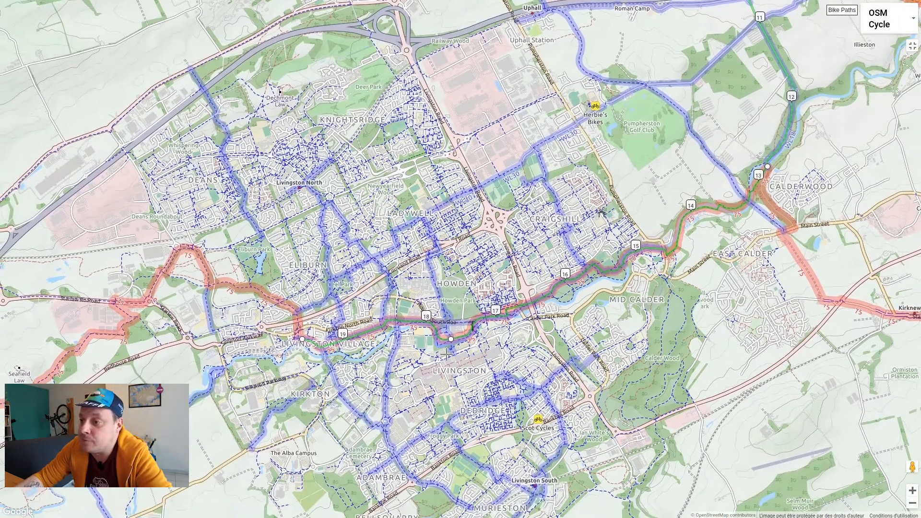
{"action": "left_click_drag", "start_coordinate": [377, 352], "coordinate": [732, 278]}
{"action": "scroll", "coordinate": [698, 277], "scroll_direction": "down", "scroll_amount": 2}
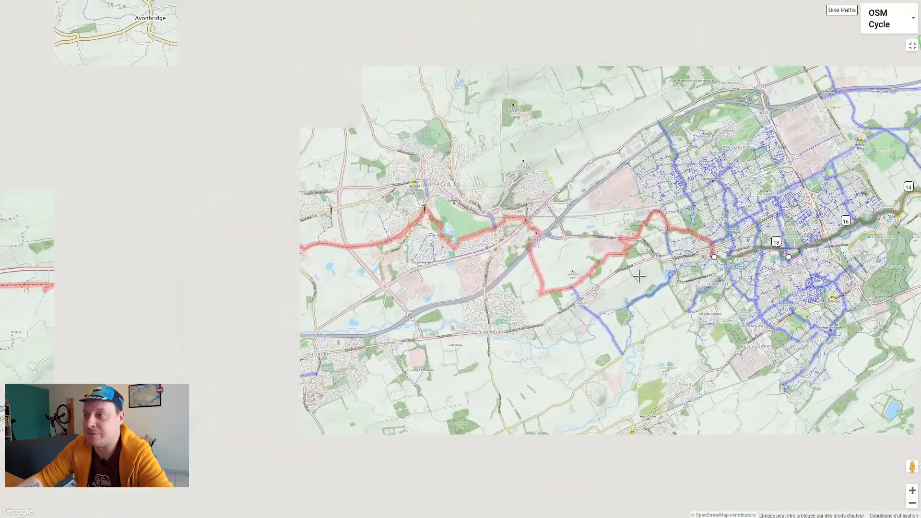
{"action": "left_click", "coordinate": [538, 294]}
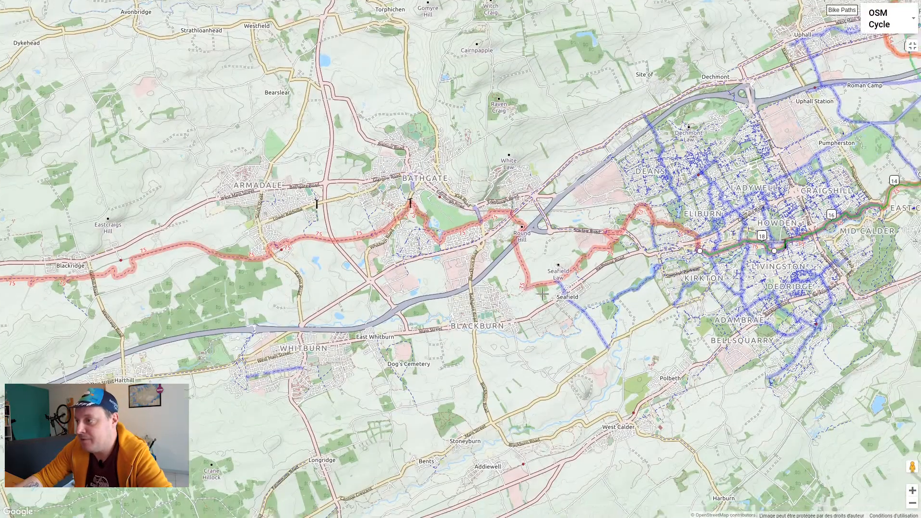
{"action": "left_click_drag", "start_coordinate": [435, 296], "coordinate": [639, 304]}
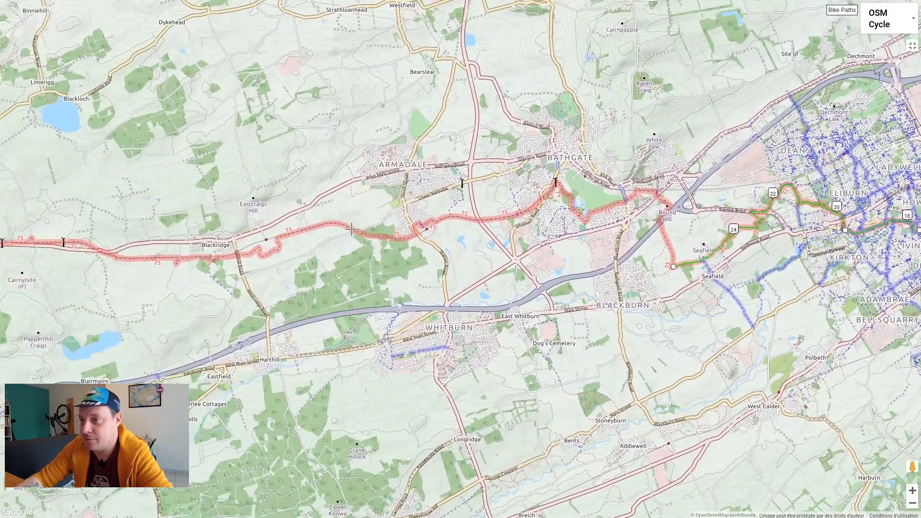
- Extend the route from Seafield Law along cycle route 75 past Bathgate, Armadale and Hillend to just east of Plains
{"action": "left_click", "coordinate": [345, 228]}
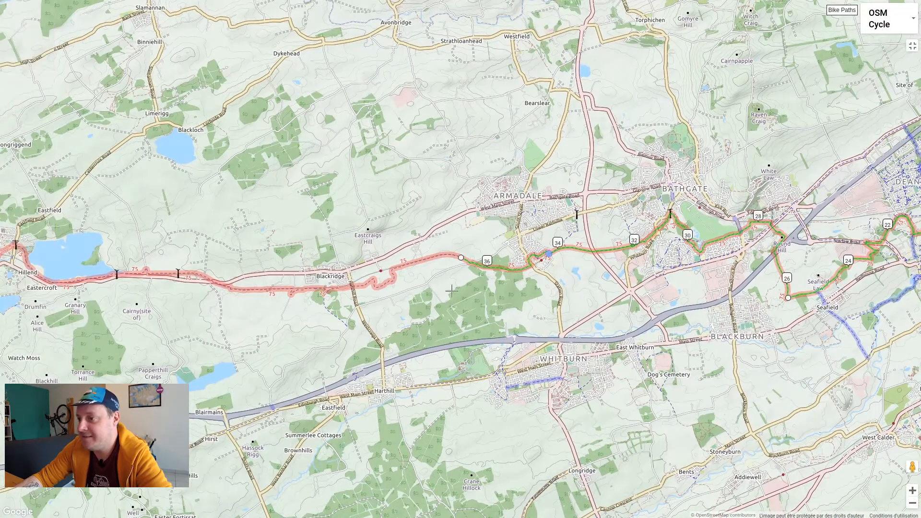
{"action": "left_click_drag", "start_coordinate": [489, 308], "coordinate": [857, 265]}
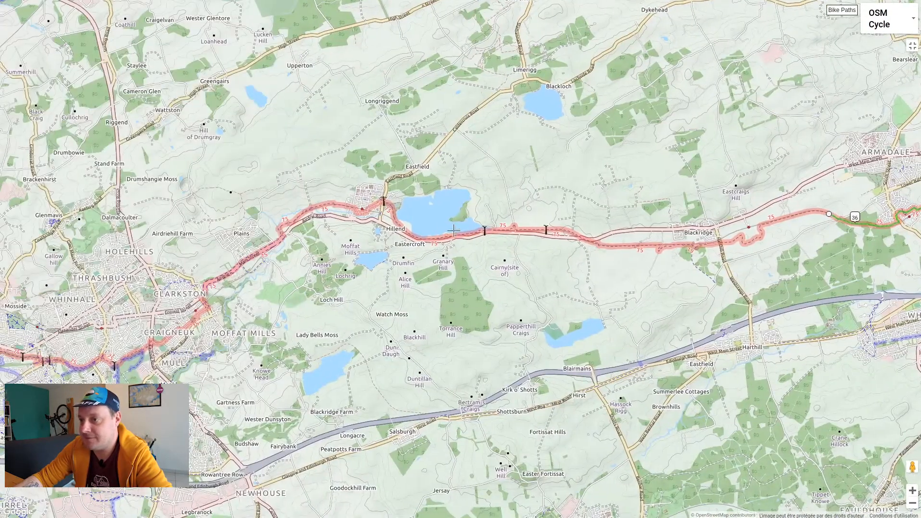
{"action": "left_click", "coordinate": [278, 241]}
{"action": "scroll", "coordinate": [508, 339], "scroll_direction": "down", "scroll_amount": 4}
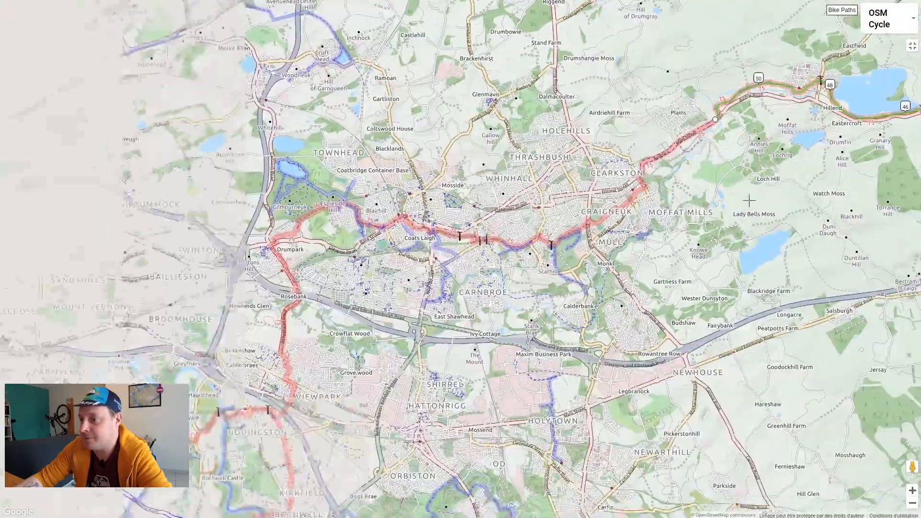
- Extend the route along cycle route 75 through Coatbridge and onto route 74 past Bothwell to Hamilton
{"action": "scroll", "coordinate": [461, 237], "scroll_direction": "up", "scroll_amount": 2}
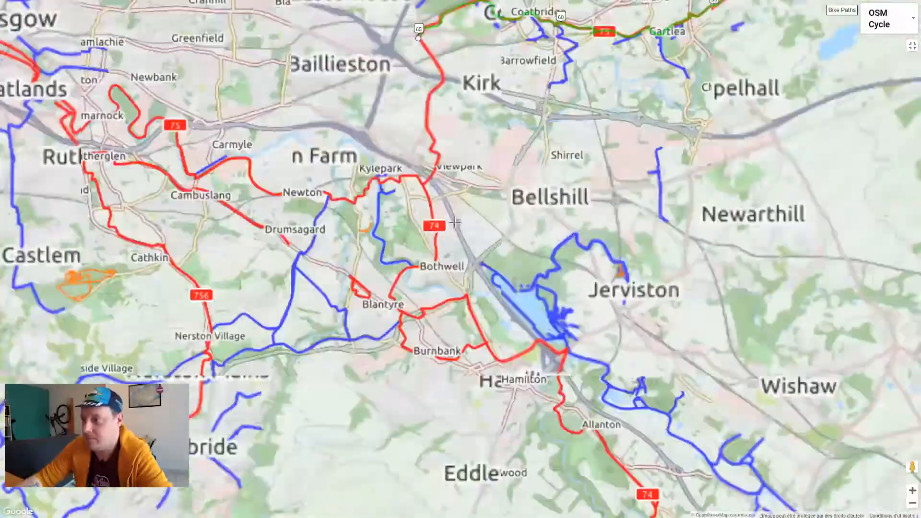
{"action": "scroll", "coordinate": [493, 173], "scroll_direction": "down", "scroll_amount": 1}
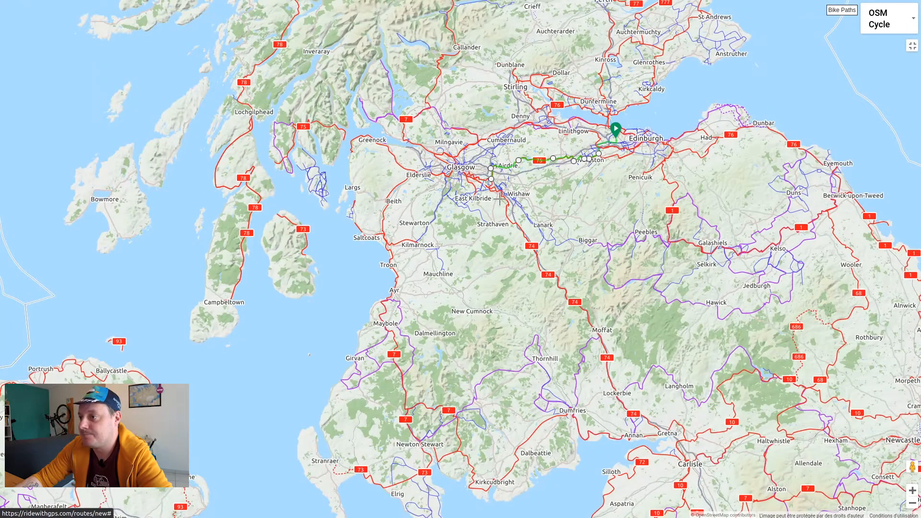
{"action": "left_click_drag", "start_coordinate": [584, 219], "coordinate": [527, 135]}
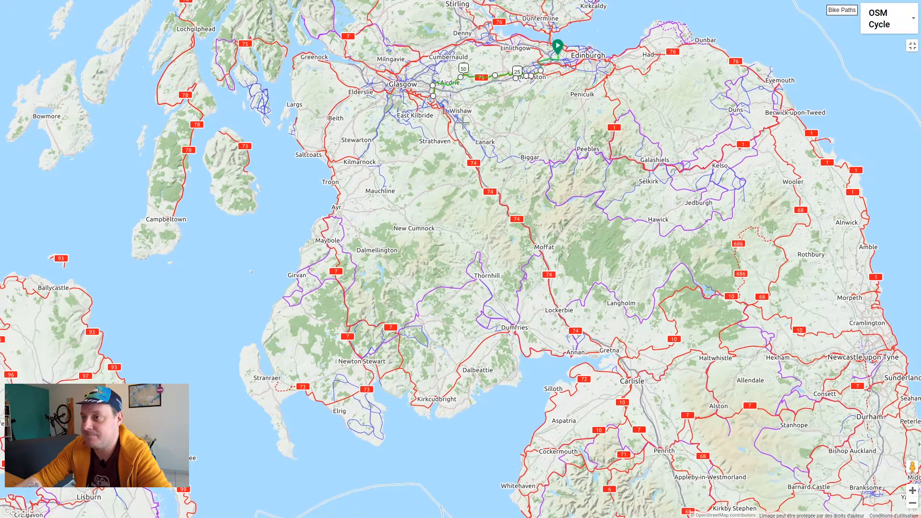
{"action": "scroll", "coordinate": [463, 124], "scroll_direction": "up", "scroll_amount": 5}
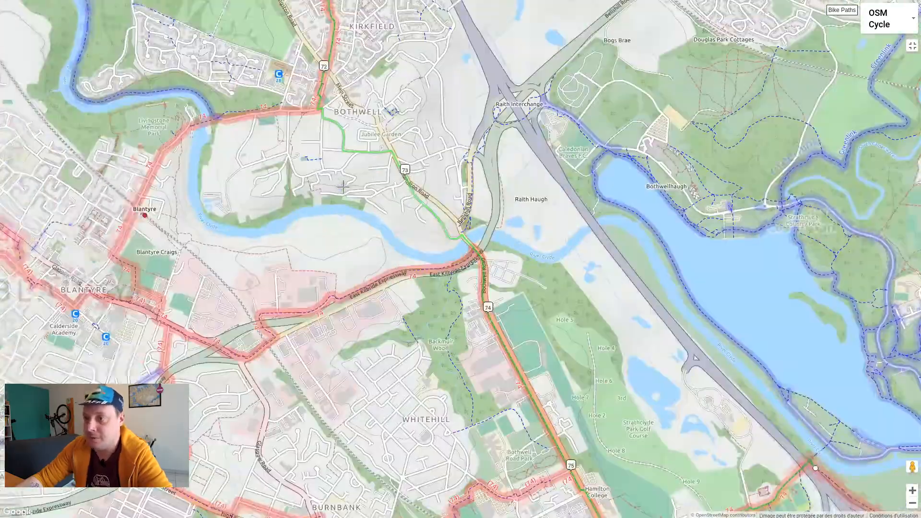
- Reroute the Bothwell section onto the cycle route through Blantyre
{"action": "left_click_drag", "start_coordinate": [344, 151], "coordinate": [169, 323]}
{"action": "scroll", "coordinate": [576, 254], "scroll_direction": "down", "scroll_amount": 3}
{"action": "scroll", "coordinate": [556, 312], "scroll_direction": "up", "scroll_amount": 2}
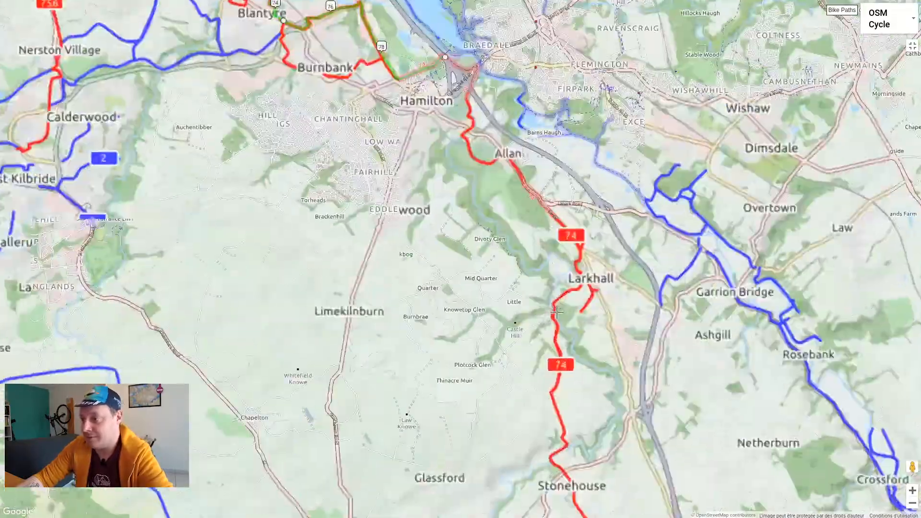
- Extend the route from Hamilton along cycle route 74 through Larkhall, Kirkmuirhill and Lesmahagow to just north of Rigg
{"action": "scroll", "coordinate": [556, 312], "scroll_direction": "up", "scroll_amount": 1}
{"action": "scroll", "coordinate": [575, 307], "scroll_direction": "down", "scroll_amount": 4}
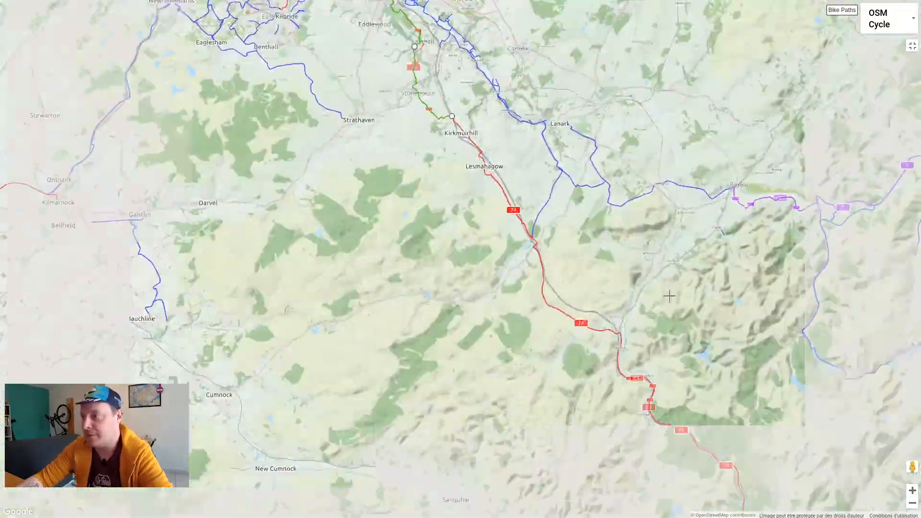
{"action": "scroll", "coordinate": [669, 296], "scroll_direction": "down", "scroll_amount": 1}
{"action": "left_click_drag", "start_coordinate": [751, 486], "coordinate": [552, 339]}
{"action": "scroll", "coordinate": [657, 460], "scroll_direction": "up", "scroll_amount": 3}
{"action": "left_click", "coordinate": [642, 470]}
{"action": "scroll", "coordinate": [642, 470], "scroll_direction": "down", "scroll_amount": 2}
{"action": "left_click_drag", "start_coordinate": [486, 436], "coordinate": [340, 303]}
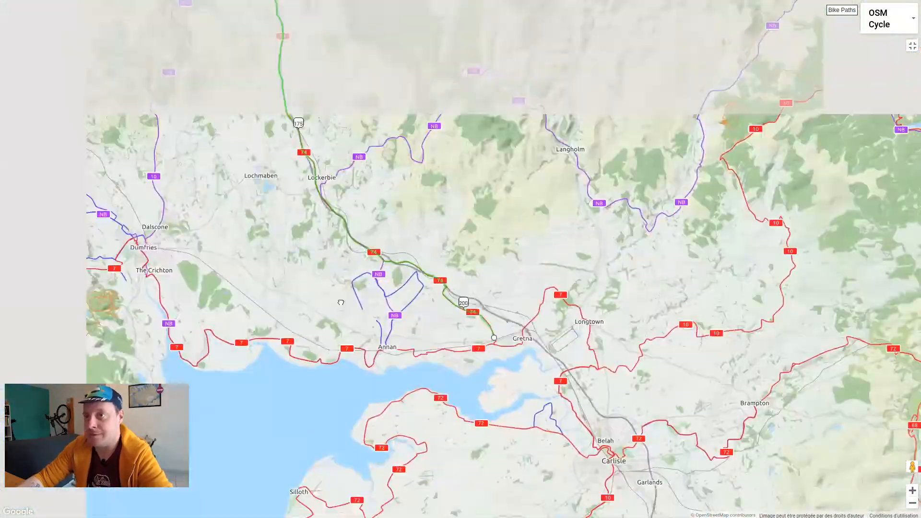
- Extend the route through Gretna to Westlinton and reroute the Gretna–Westlinton leg onto cycle route 7 just northwest of Longtown
{"action": "scroll", "coordinate": [341, 302], "scroll_direction": "down", "scroll_amount": 2}
{"action": "scroll", "coordinate": [366, 124], "scroll_direction": "up", "scroll_amount": 3}
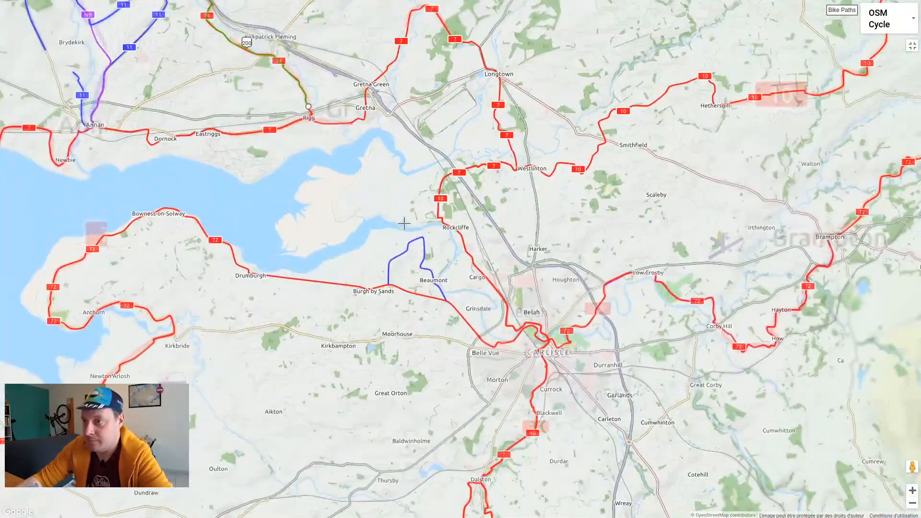
{"action": "left_click", "coordinate": [367, 115]}
{"action": "left_click_drag", "start_coordinate": [484, 99], "coordinate": [578, 243]}
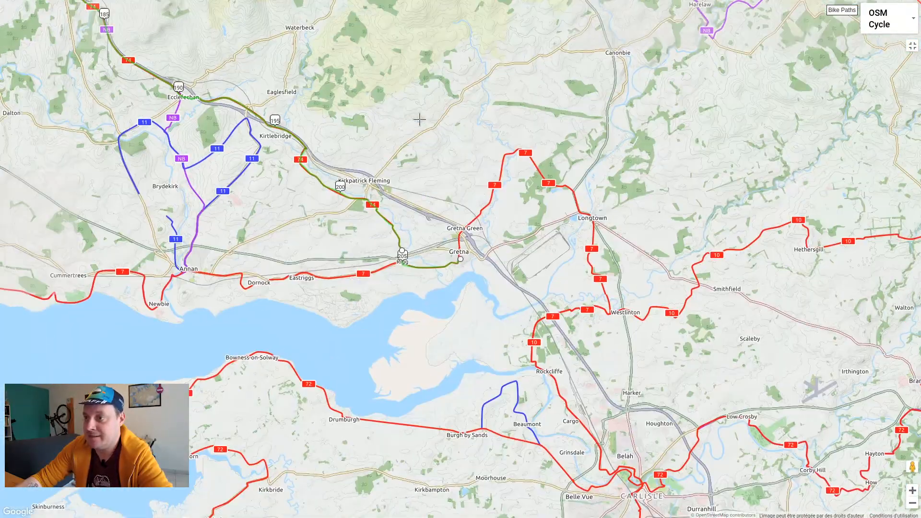
{"action": "left_click", "coordinate": [610, 312]}
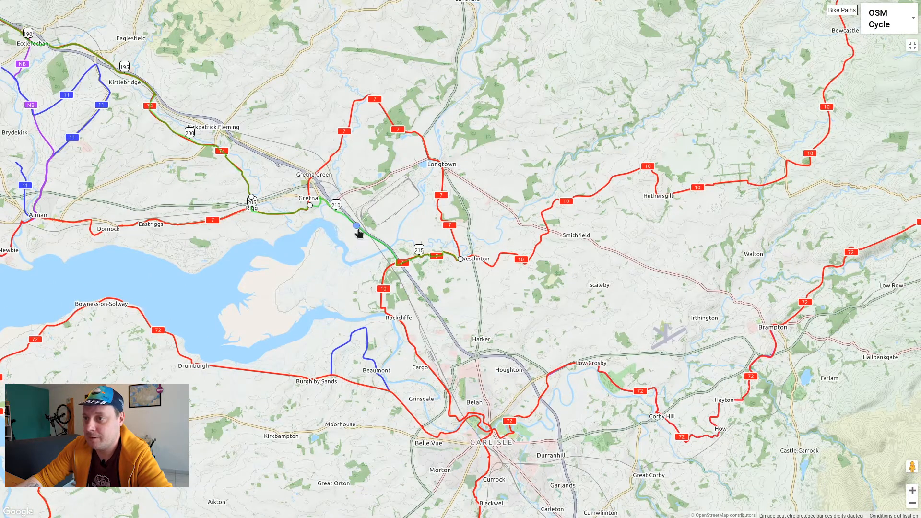
{"action": "left_click_drag", "start_coordinate": [361, 231], "coordinate": [420, 132]}
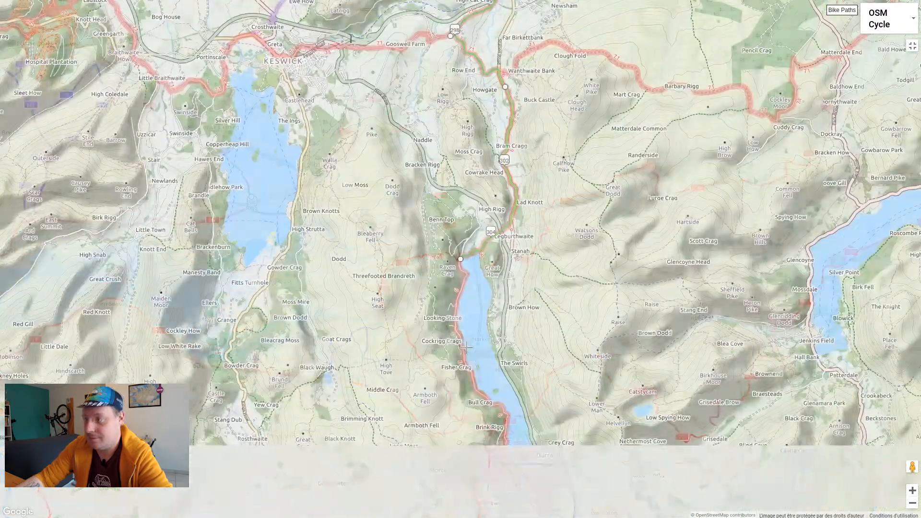
- Open Street View on the cycle route 6 road along the western shore of the lake south of Legburthwaite
{"action": "scroll", "coordinate": [454, 273], "scroll_direction": "down", "scroll_amount": 2}
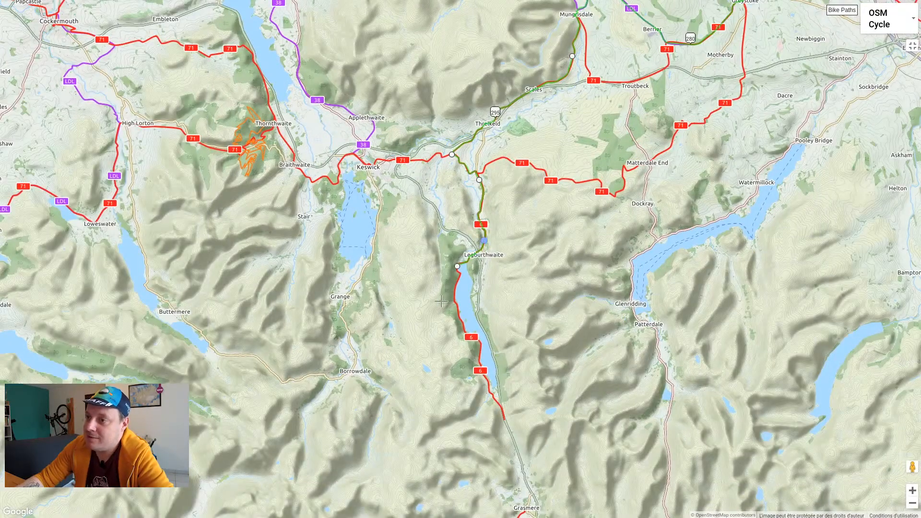
{"action": "left_click_drag", "start_coordinate": [441, 301], "coordinate": [482, 292]}
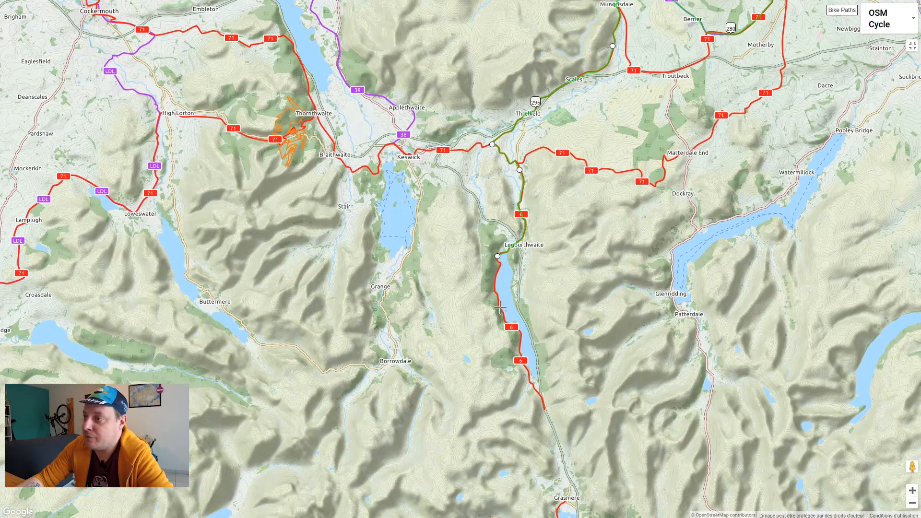
{"action": "scroll", "coordinate": [511, 305], "scroll_direction": "up", "scroll_amount": 2}
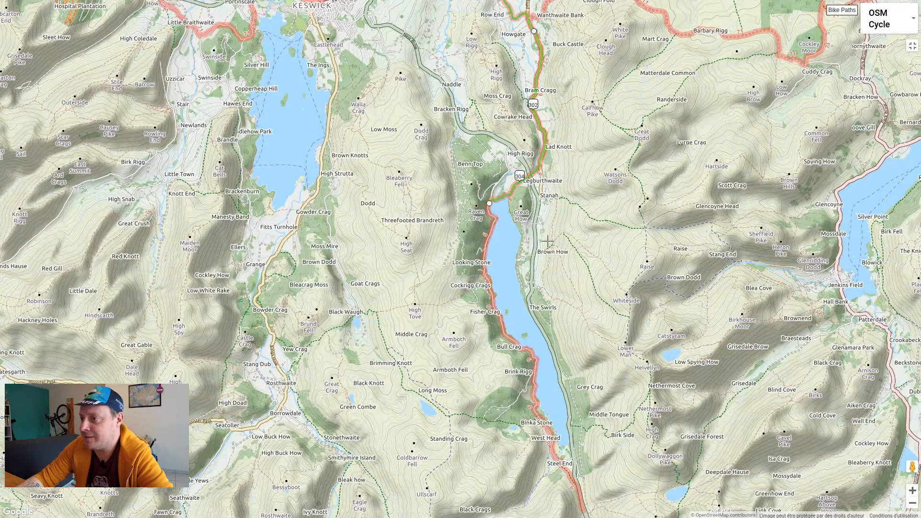
{"action": "left_click_drag", "start_coordinate": [490, 204], "coordinate": [507, 189]}
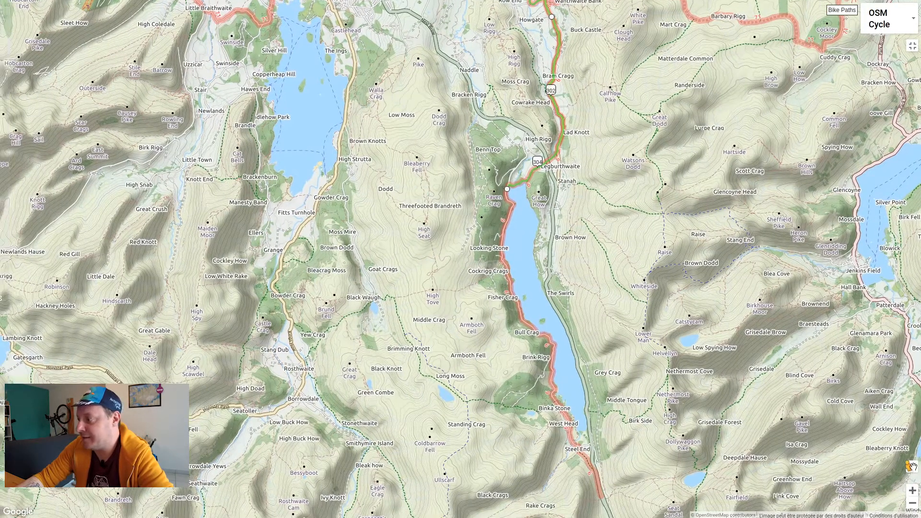
{"action": "left_click_drag", "start_coordinate": [907, 467], "coordinate": [501, 213]}
{"action": "scroll", "coordinate": [524, 283], "scroll_direction": "up", "scroll_amount": 2}
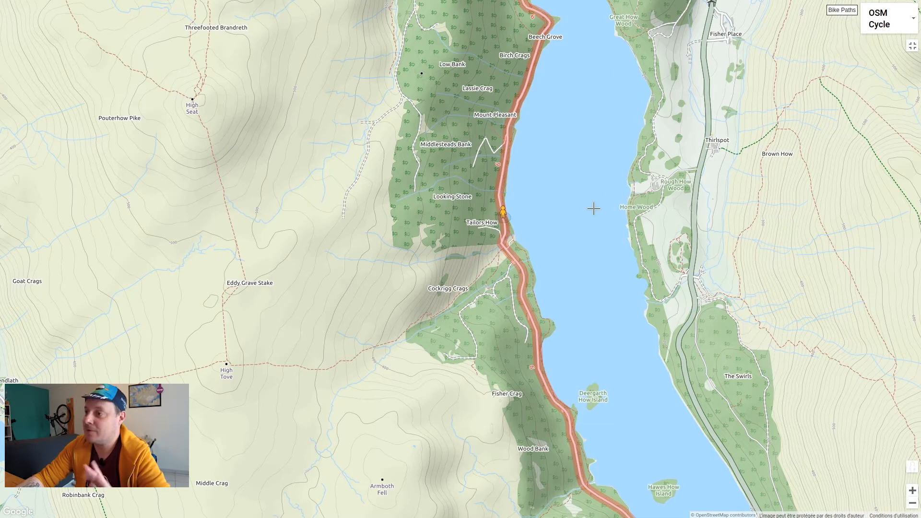
- Acknowledge the intersection warning outside full-screen view and examine the lakeside road and shore in Street View
{"action": "left_click", "coordinate": [911, 46]}
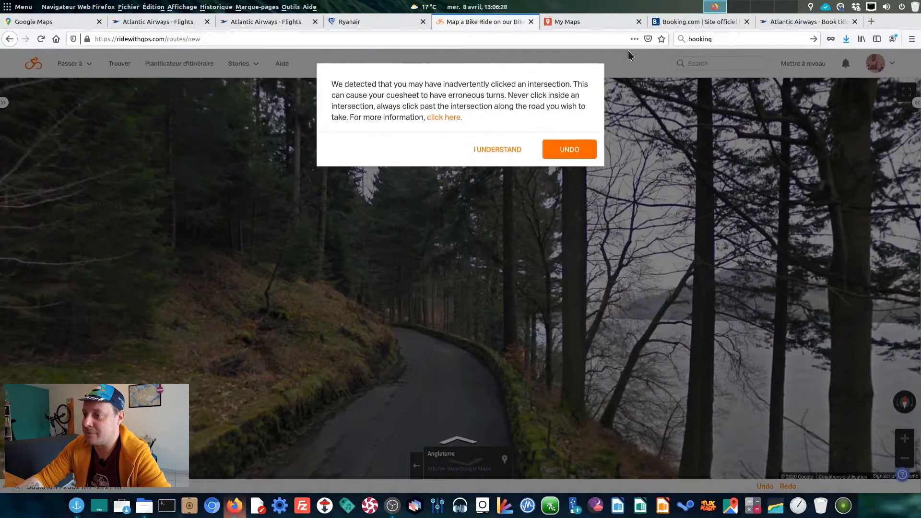
{"action": "left_click", "coordinate": [497, 150]}
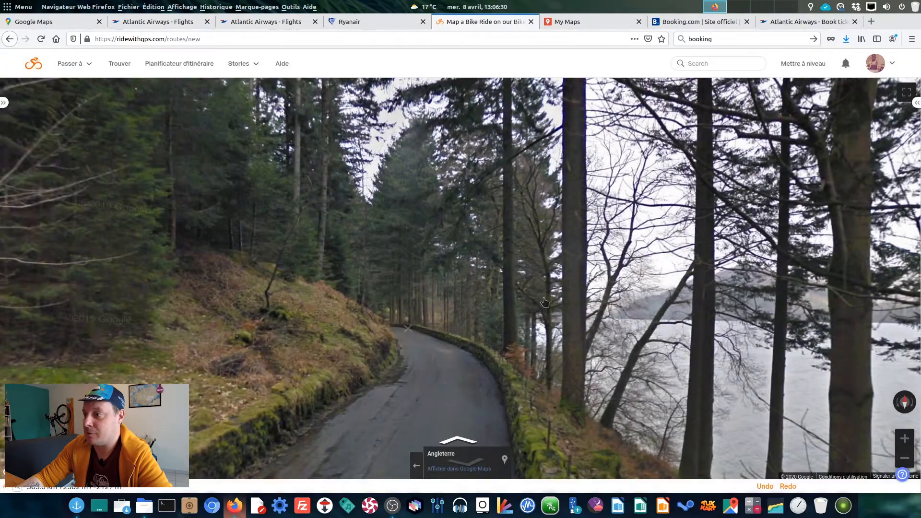
{"action": "left_click_drag", "start_coordinate": [545, 302], "coordinate": [295, 318]}
{"action": "left_click", "coordinate": [295, 317]}
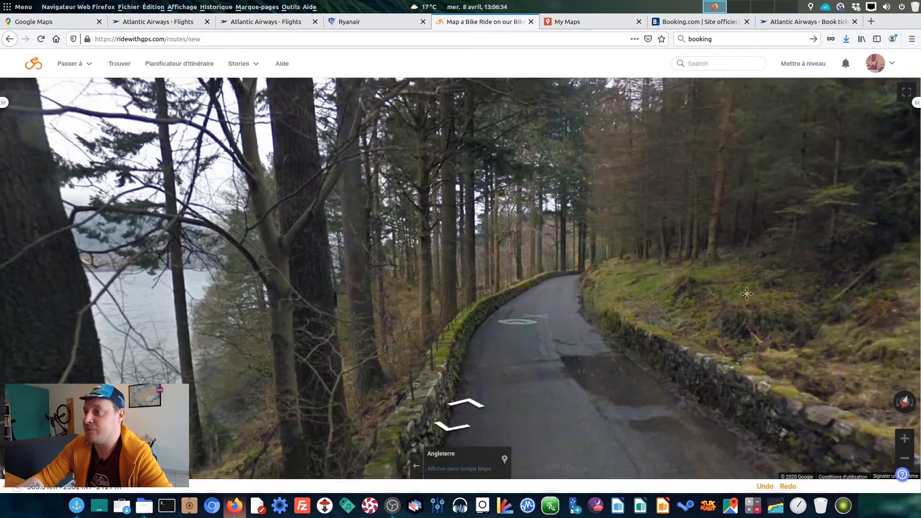
{"action": "left_click_drag", "start_coordinate": [432, 269], "coordinate": [376, 243]}
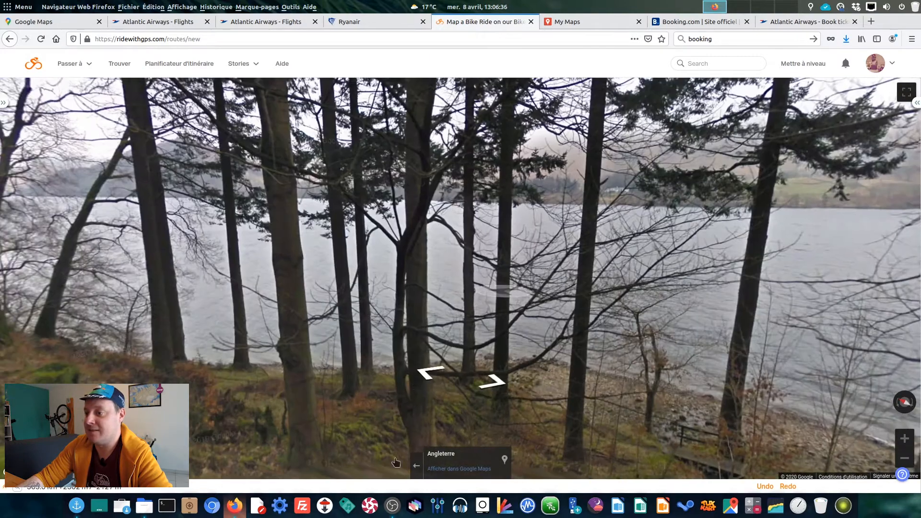
{"action": "left_click", "coordinate": [417, 466]}
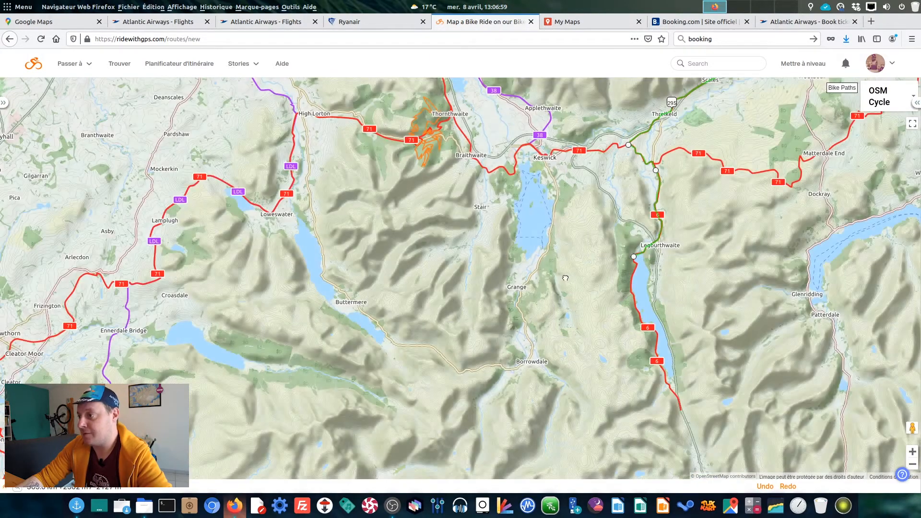
- Try to extend the route from Legburthwaite along cycle route 6 on the lake's western shore to near Bull Crag
{"action": "left_click_drag", "start_coordinate": [585, 268], "coordinate": [430, 262]}
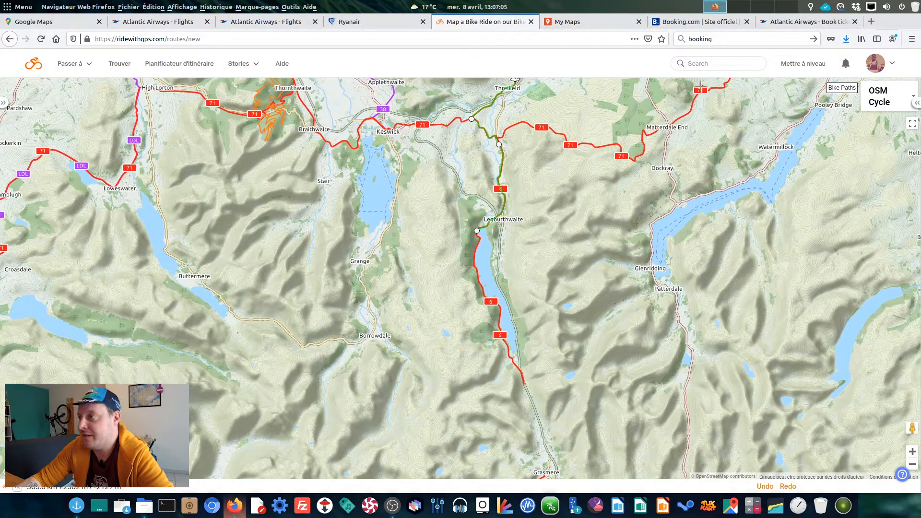
{"action": "scroll", "coordinate": [505, 327], "scroll_direction": "up", "scroll_amount": 1}
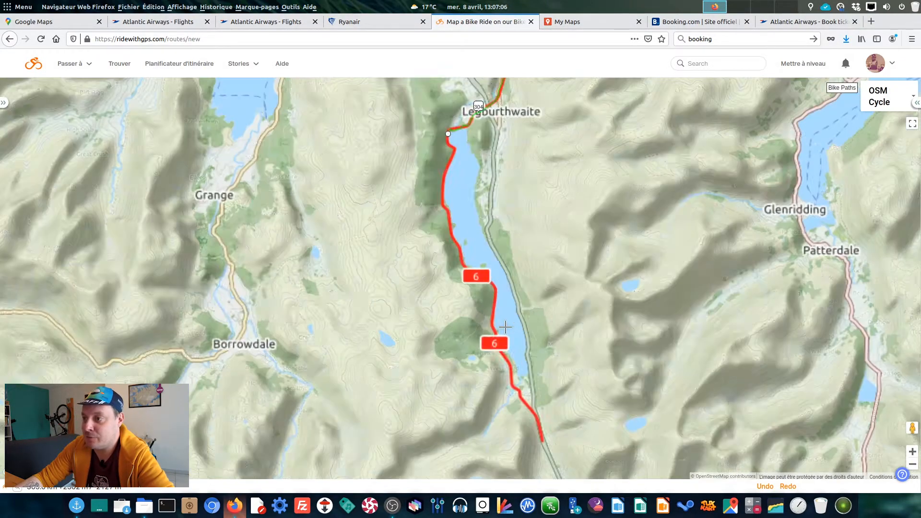
{"action": "left_click", "coordinate": [462, 264]}
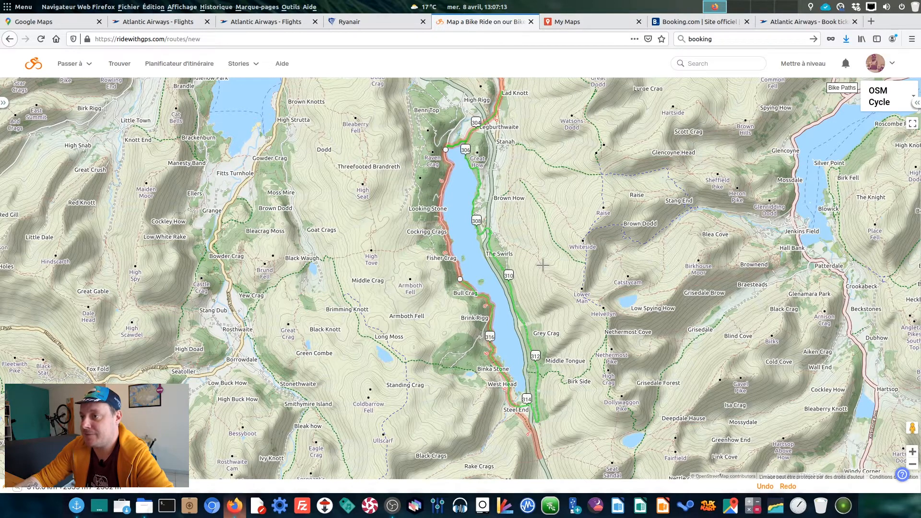
- Inspect the new route section around the lake between Legburthwaite and Steel End and undo that extension
{"action": "scroll", "coordinate": [542, 265], "scroll_direction": "down", "scroll_amount": 2}
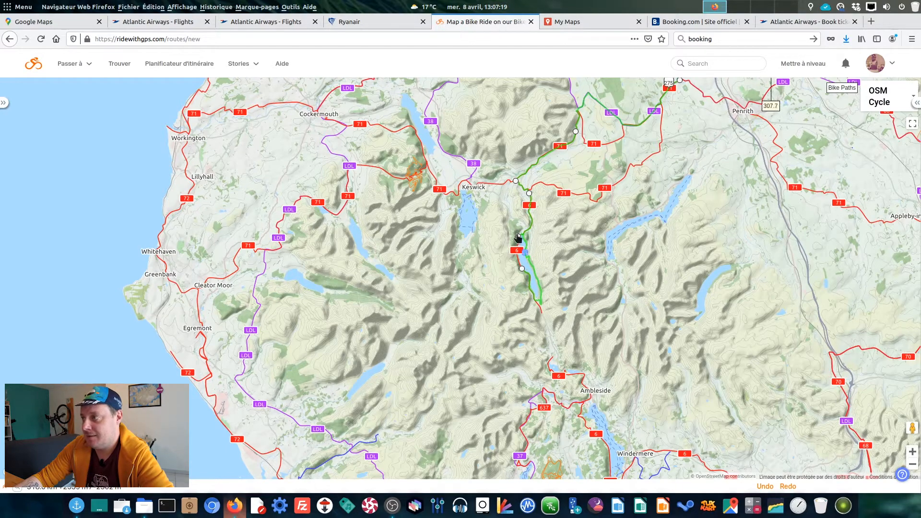
{"action": "scroll", "coordinate": [532, 288], "scroll_direction": "up", "scroll_amount": 2}
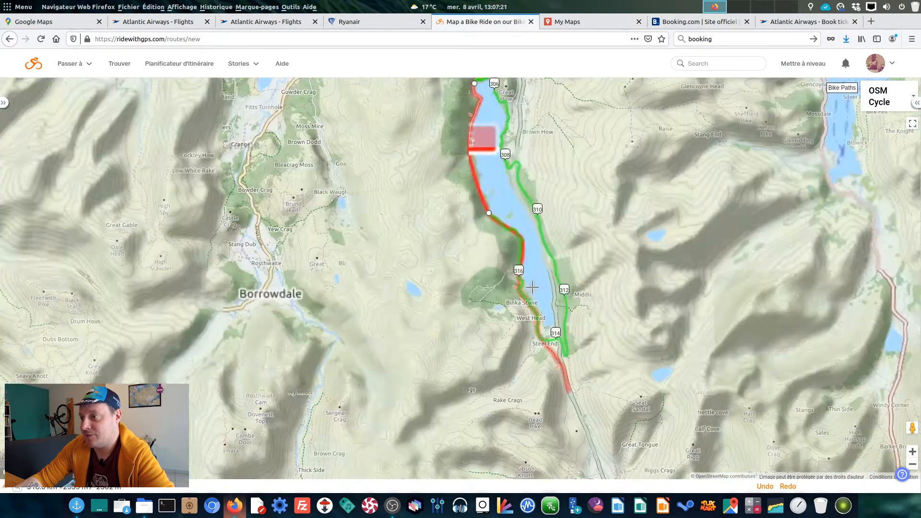
{"action": "left_click_drag", "start_coordinate": [480, 82], "coordinate": [484, 129]}
{"action": "scroll", "coordinate": [483, 129], "scroll_direction": "up", "scroll_amount": 1}
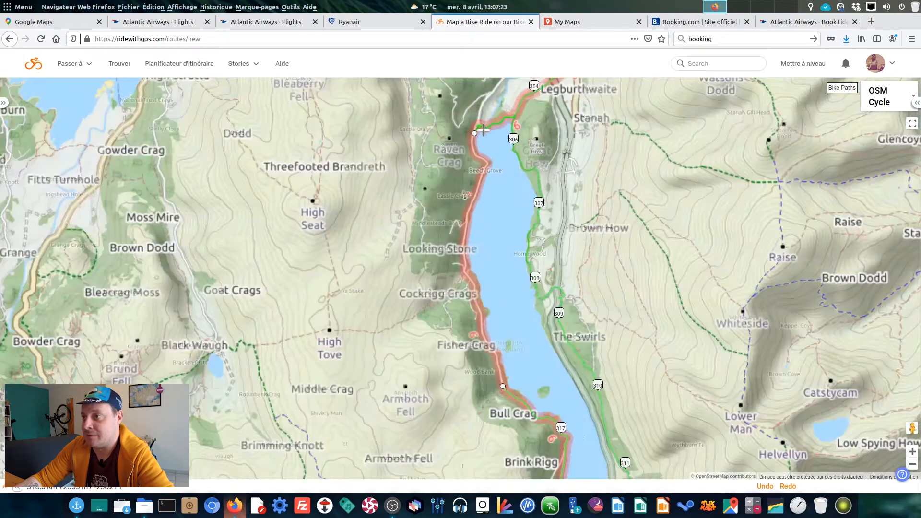
{"action": "scroll", "coordinate": [483, 129], "scroll_direction": "up", "scroll_amount": 1}
{"action": "scroll", "coordinate": [457, 163], "scroll_direction": "up", "scroll_amount": 1}
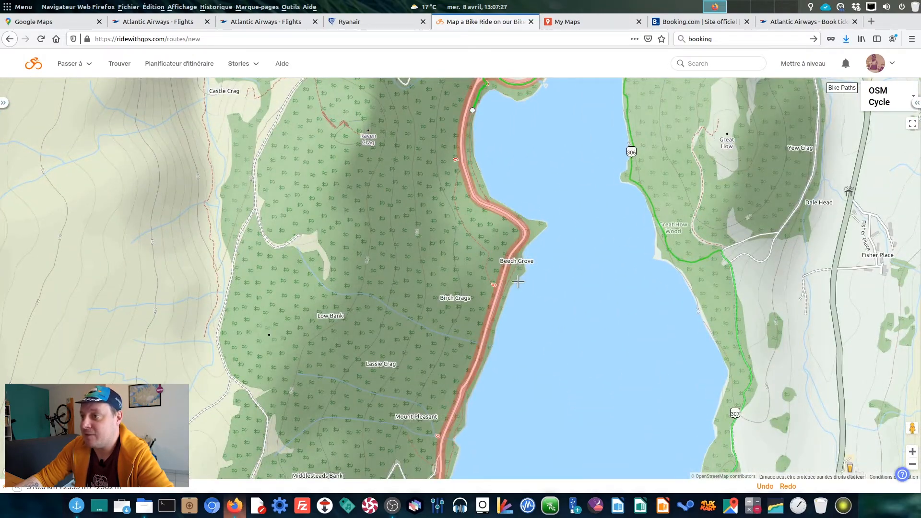
{"action": "scroll", "coordinate": [518, 281], "scroll_direction": "down", "scroll_amount": 3}
{"action": "scroll", "coordinate": [493, 254], "scroll_direction": "up", "scroll_amount": 1}
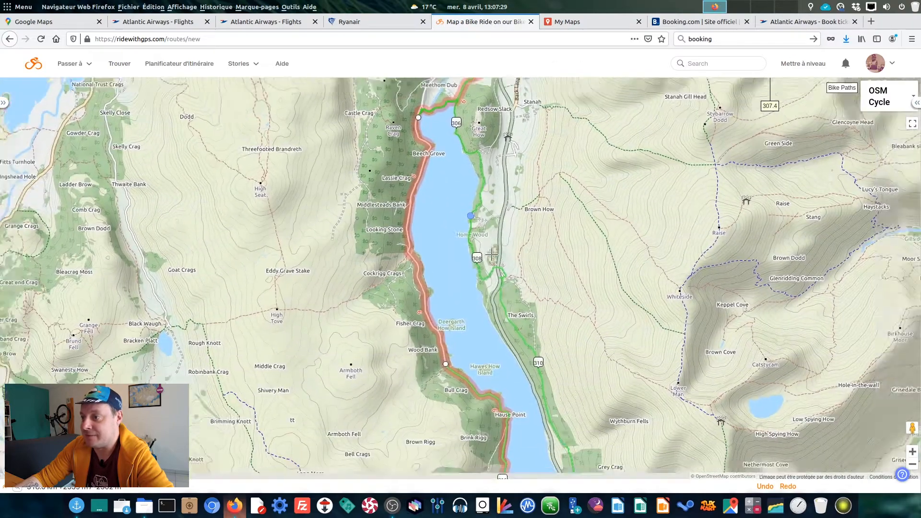
{"action": "scroll", "coordinate": [493, 254], "scroll_direction": "down", "scroll_amount": 2}
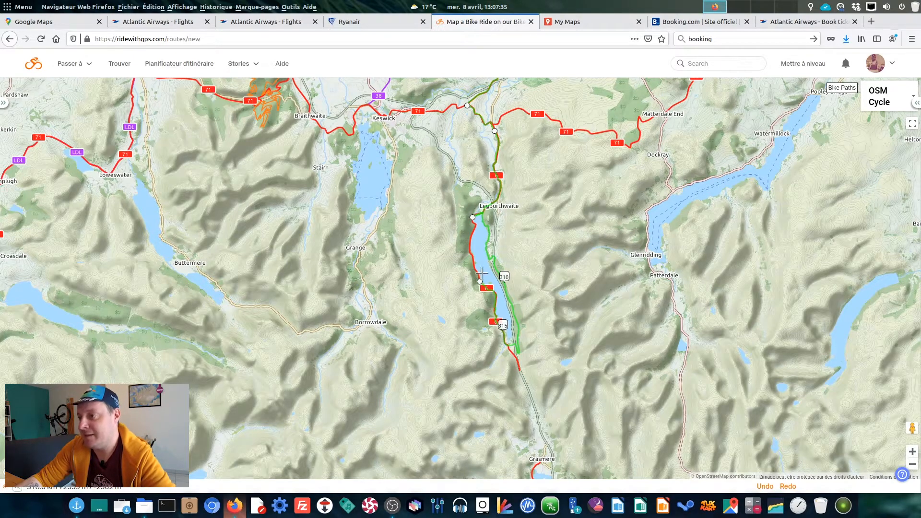
{"action": "left_click", "coordinate": [765, 486]}
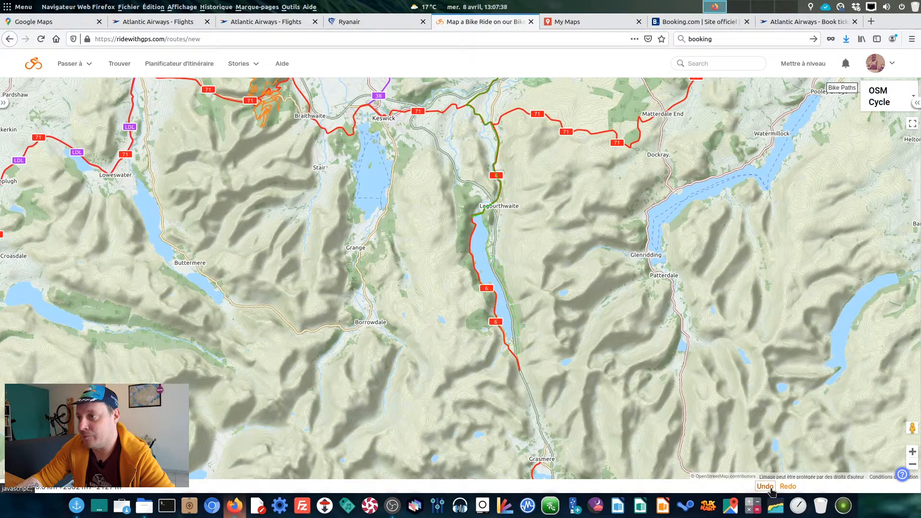
- Draw a straight-line section from the route's end near Legburthwaite to Beech Grove, bending it onto the lakeside road
{"action": "left_click", "coordinate": [916, 103]}
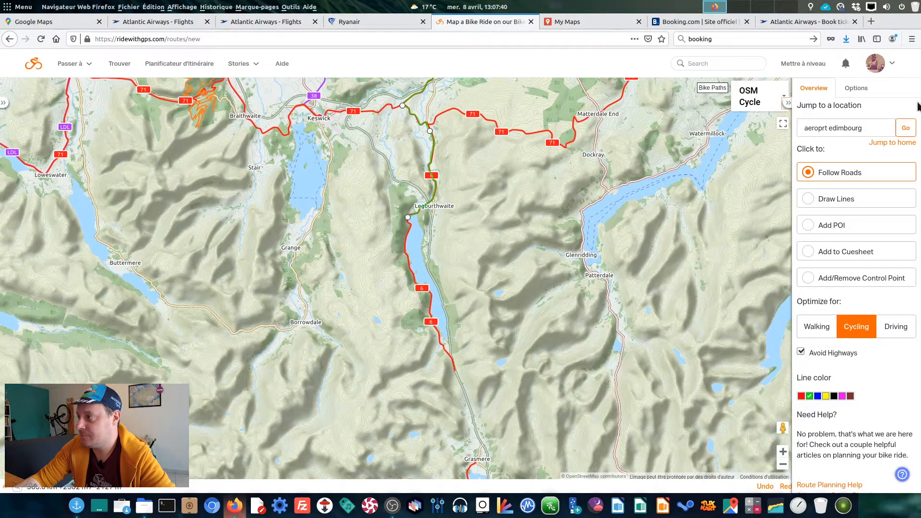
{"action": "left_click", "coordinate": [825, 203]}
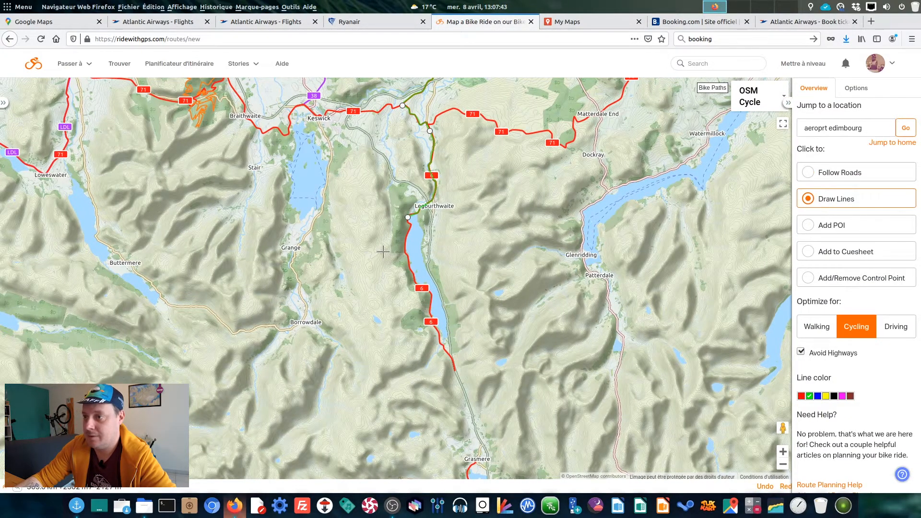
{"action": "scroll", "coordinate": [443, 168], "scroll_direction": "up", "scroll_amount": 3}
{"action": "scroll", "coordinate": [444, 173], "scroll_direction": "up", "scroll_amount": 1}
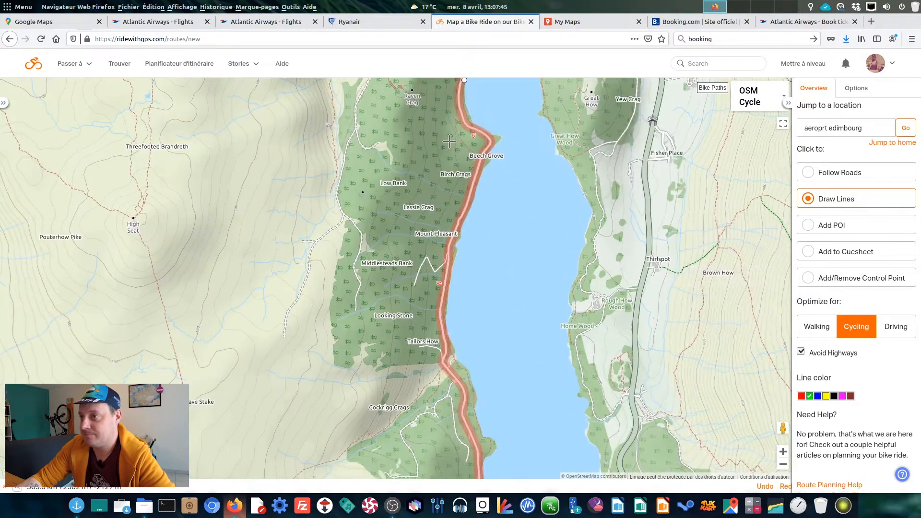
{"action": "left_click_drag", "start_coordinate": [463, 144], "coordinate": [430, 257]}
{"action": "left_click", "coordinate": [457, 259]}
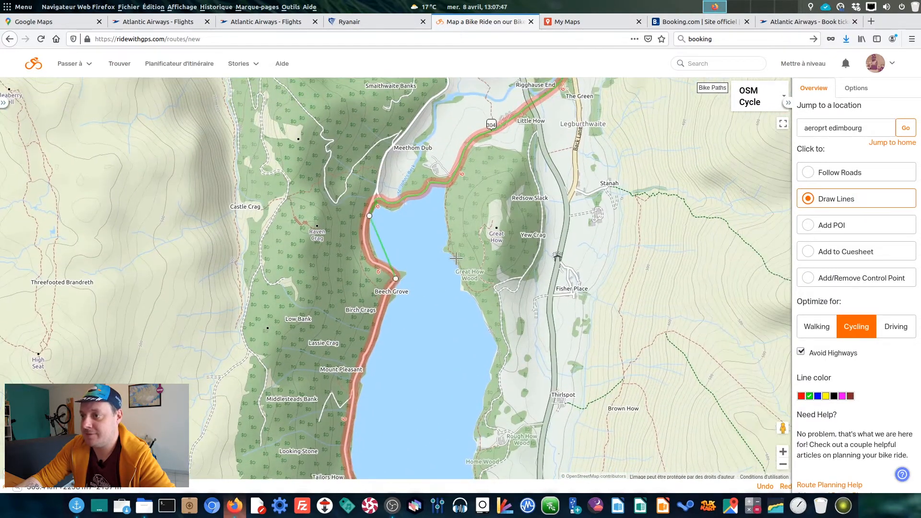
{"action": "left_click_drag", "start_coordinate": [381, 246], "coordinate": [365, 247]}
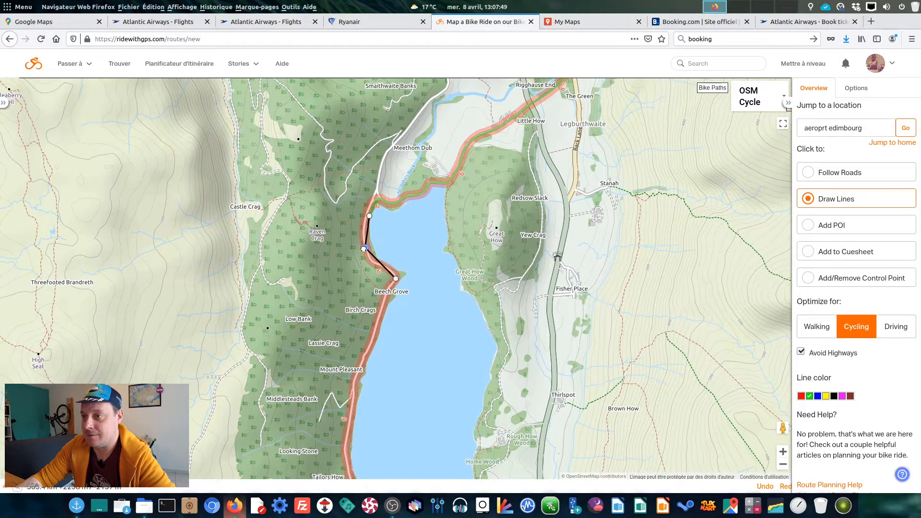
- Continue the hand-drawn line from Beech Grove to just south of Tailors How, fitting it to the western shore road
{"action": "left_click_drag", "start_coordinate": [436, 331], "coordinate": [501, 168]}
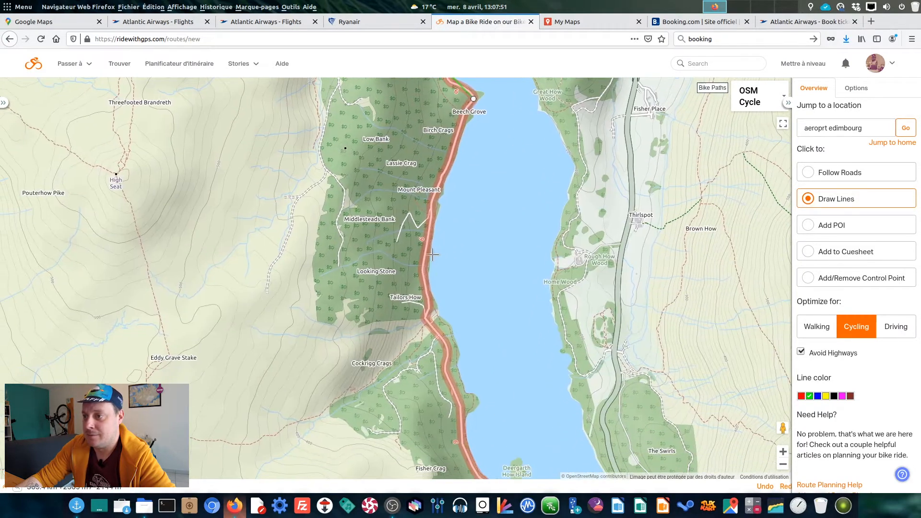
{"action": "left_click", "coordinate": [426, 291]}
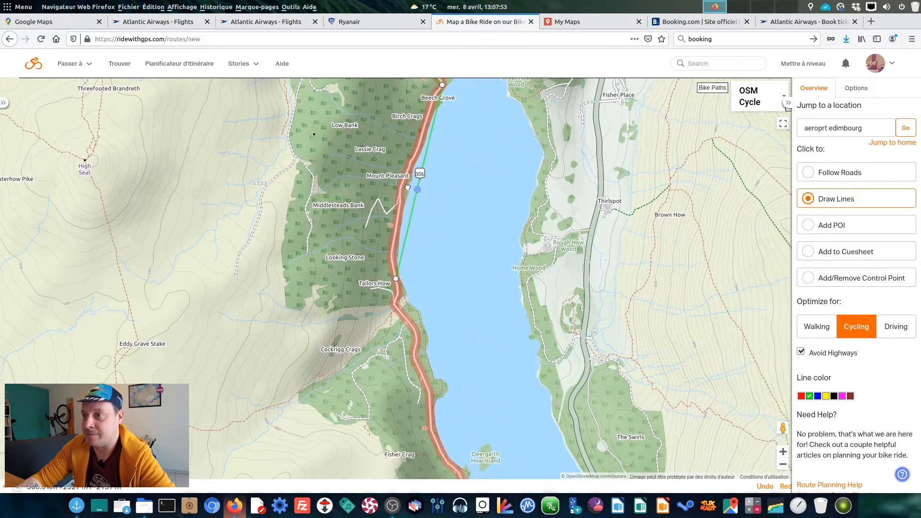
{"action": "left_click", "coordinate": [401, 184]}
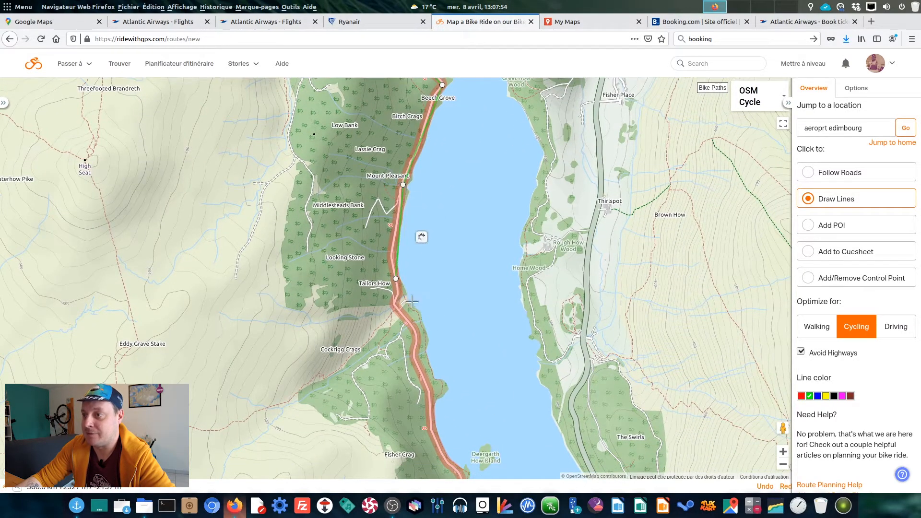
{"action": "left_click", "coordinate": [397, 246]}
{"action": "left_click_drag", "start_coordinate": [459, 354], "coordinate": [427, 212]}
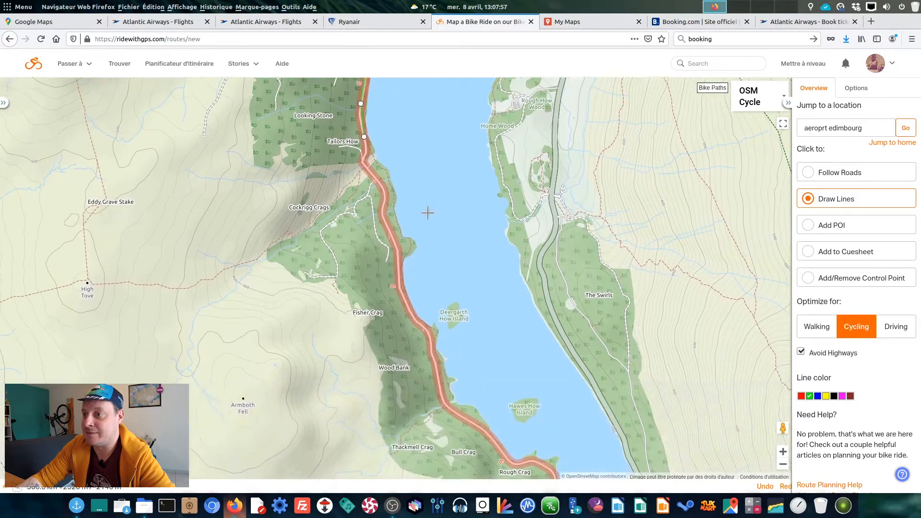
{"action": "left_click", "coordinate": [361, 144]}
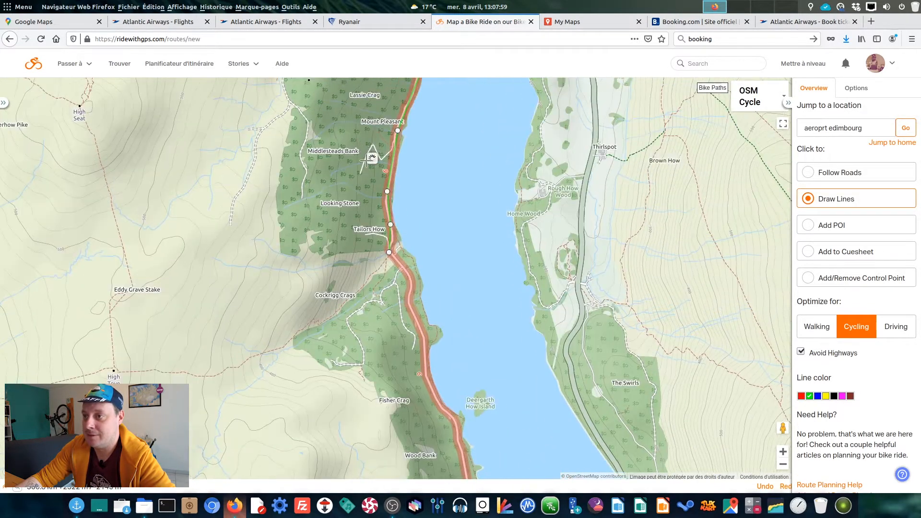
- Draw the line on past Cockrigg Crags and Fisher Crag to Rough Crag, reshaping it to follow cycle route 6
{"action": "left_click", "coordinate": [417, 310]}
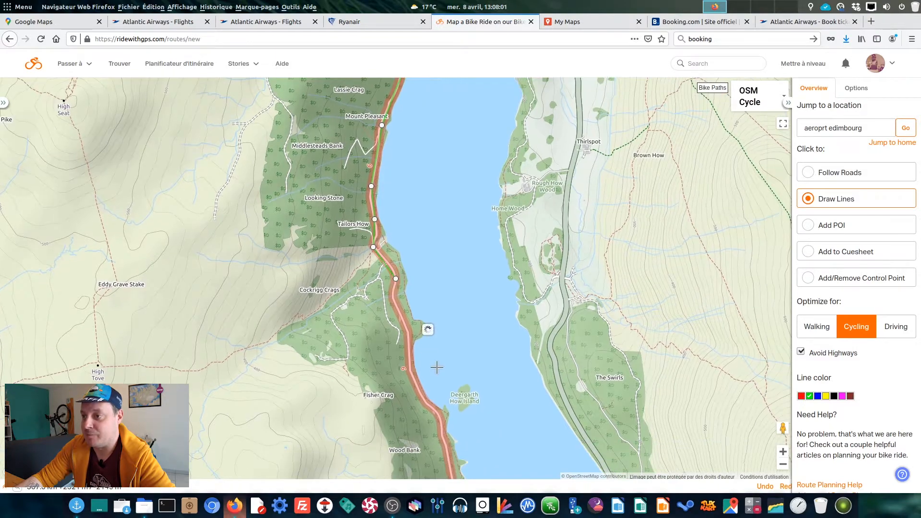
{"action": "left_click", "coordinate": [418, 392]}
{"action": "left_click", "coordinate": [501, 435]}
{"action": "left_click_drag", "start_coordinate": [343, 200], "coordinate": [326, 213]}
{"action": "left_click_drag", "start_coordinate": [303, 154], "coordinate": [311, 151]}
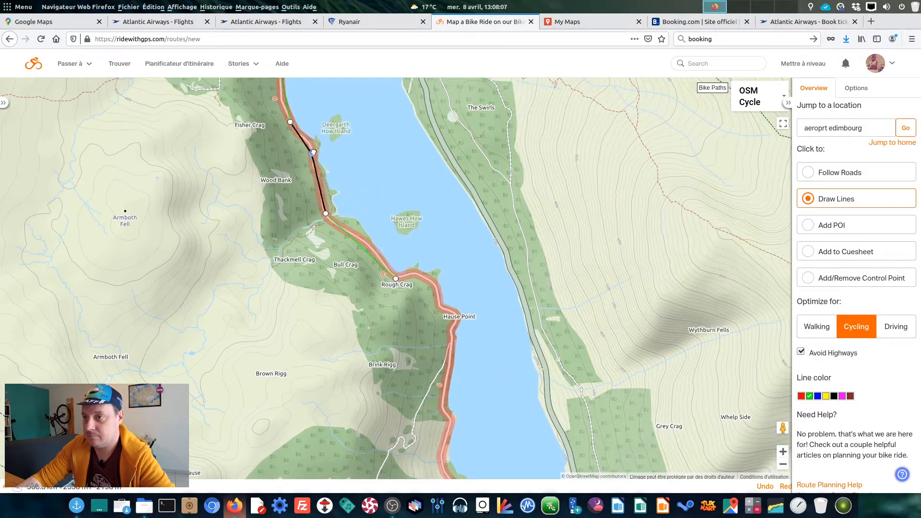
- Trace cycle route 6 with line points from Rough Crag around Hause Point to just north of Binka Stone
{"action": "left_click", "coordinate": [430, 282]}
{"action": "left_click_drag", "start_coordinate": [381, 275], "coordinate": [382, 266]}
{"action": "left_click", "coordinate": [407, 292]}
{"action": "left_click", "coordinate": [412, 287]}
{"action": "left_click", "coordinate": [383, 369]}
{"action": "left_click", "coordinate": [393, 334]}
{"action": "left_click", "coordinate": [408, 315]}
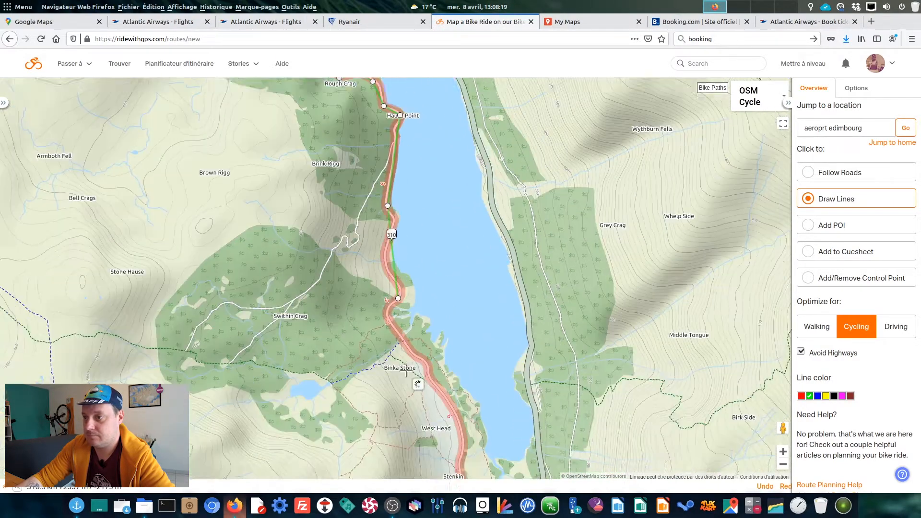
- Extend the route with Follow Roads to just south of Steel End and pull it onto cycle route 6
{"action": "scroll", "coordinate": [386, 214], "scroll_direction": "down", "scroll_amount": 3}
{"action": "scroll", "coordinate": [435, 270], "scroll_direction": "up", "scroll_amount": 2}
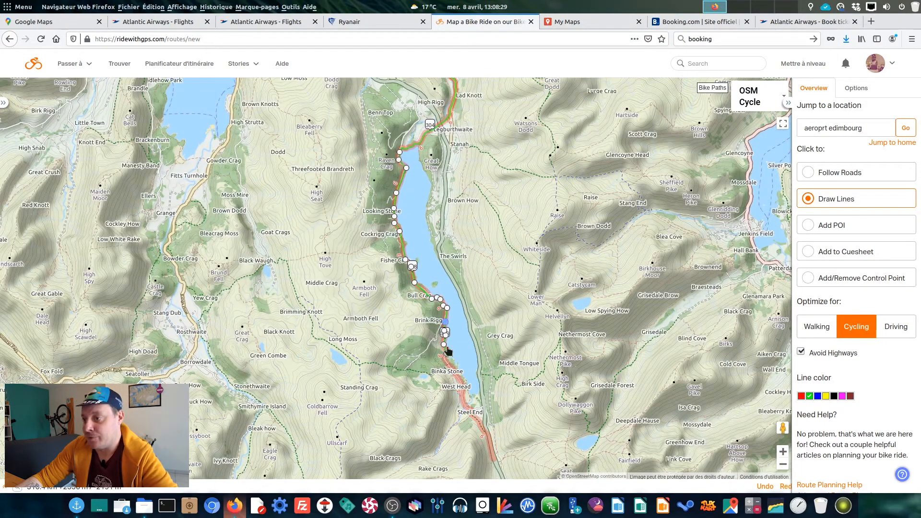
{"action": "left_click_drag", "start_coordinate": [468, 328], "coordinate": [464, 302]}
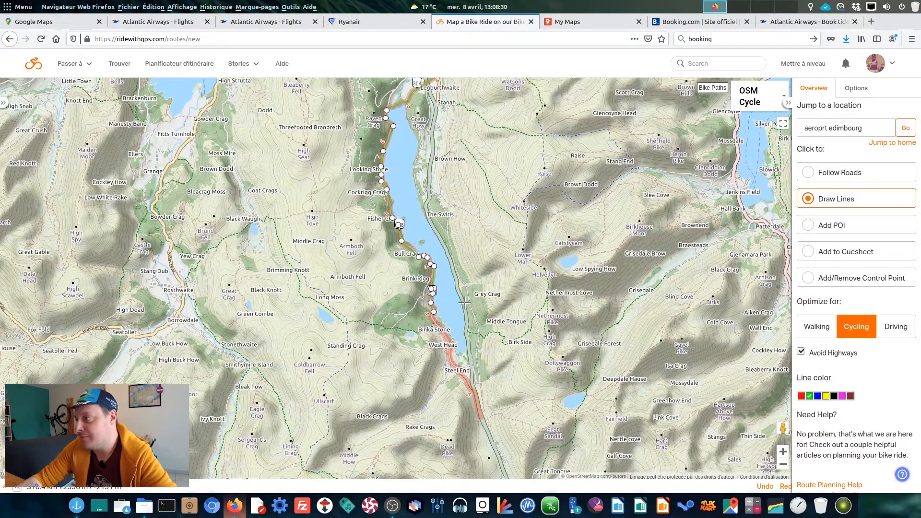
{"action": "left_click", "coordinate": [835, 177]}
{"action": "left_click", "coordinate": [482, 411]}
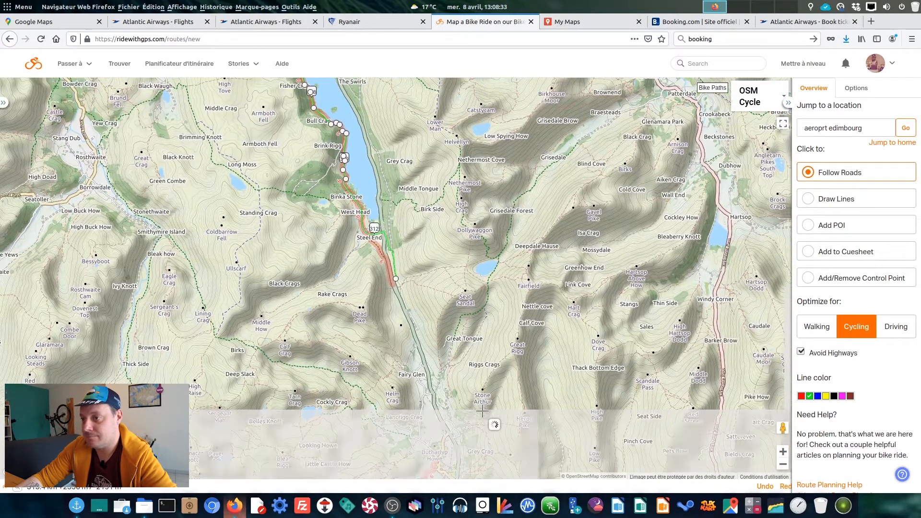
{"action": "left_click_drag", "start_coordinate": [389, 251], "coordinate": [380, 252]}
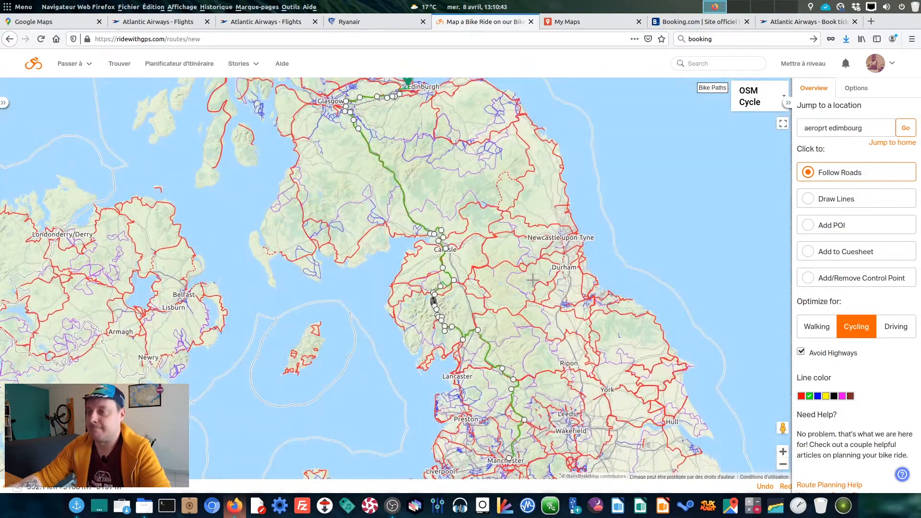
- Examine the northern half of the route from Edinburgh along cycle route 74 past Moffat towards Carlisle
{"action": "left_click", "coordinate": [788, 103]}
{"action": "scroll", "coordinate": [568, 192], "scroll_direction": "down", "scroll_amount": 1}
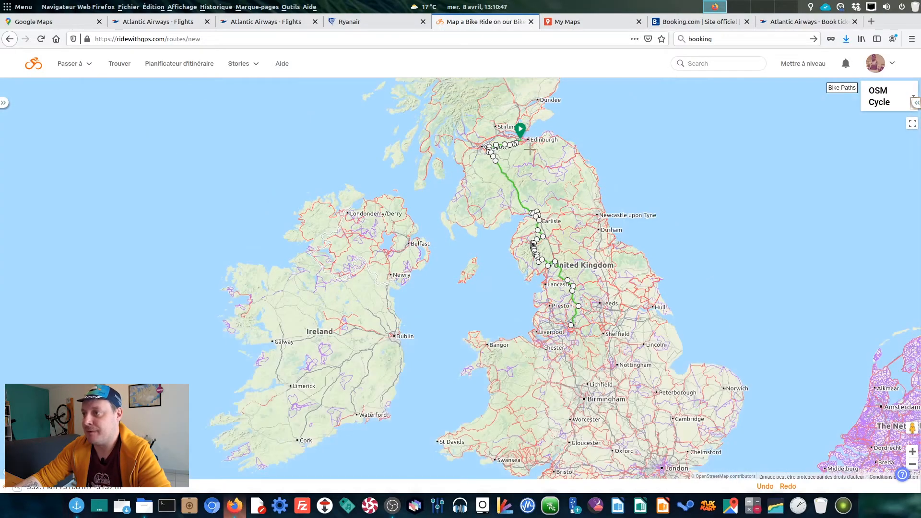
{"action": "scroll", "coordinate": [528, 173], "scroll_direction": "up", "scroll_amount": 2}
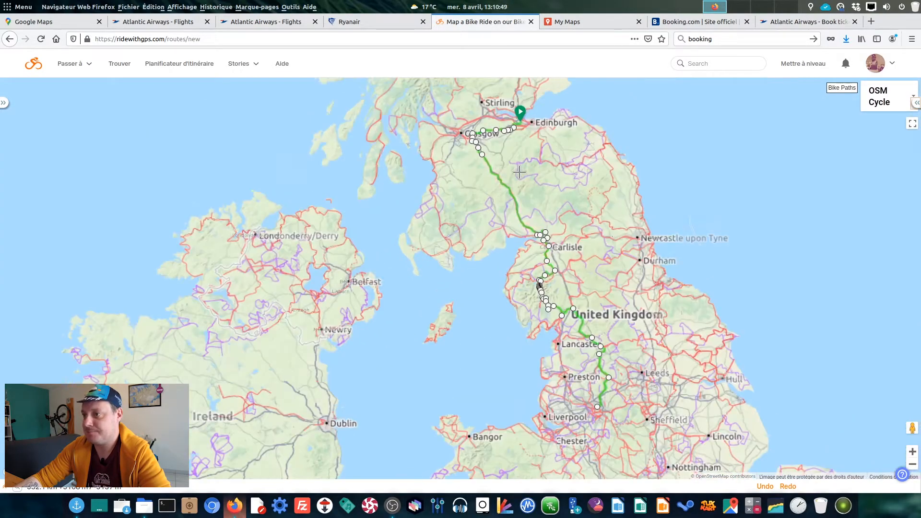
{"action": "left_click_drag", "start_coordinate": [506, 151], "coordinate": [511, 227]}
{"action": "scroll", "coordinate": [451, 231], "scroll_direction": "up", "scroll_amount": 1}
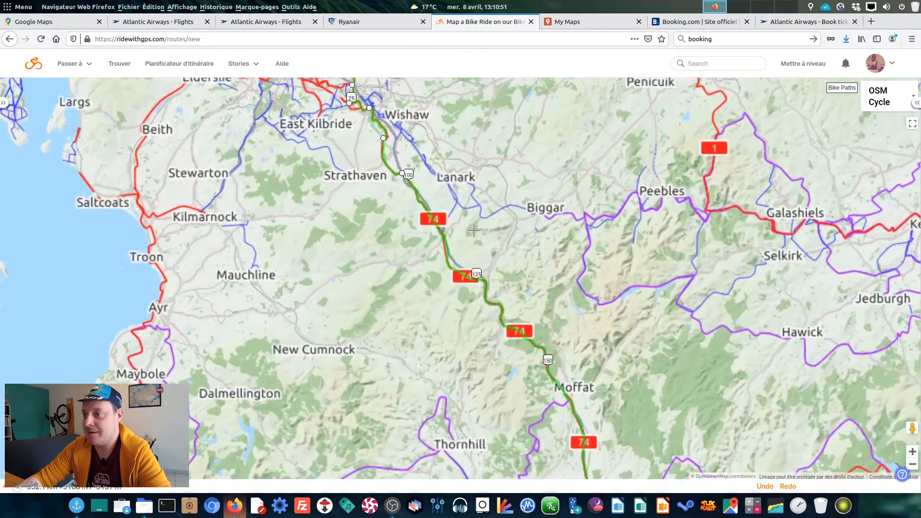
{"action": "left_click_drag", "start_coordinate": [575, 384], "coordinate": [487, 206]}
{"action": "left_click_drag", "start_coordinate": [753, 461], "coordinate": [576, 218]}
- Examine the southern half of the route from Carlisle through the Lake District and Settle to Manchester
{"action": "scroll", "coordinate": [436, 241], "scroll_direction": "up", "scroll_amount": 2}
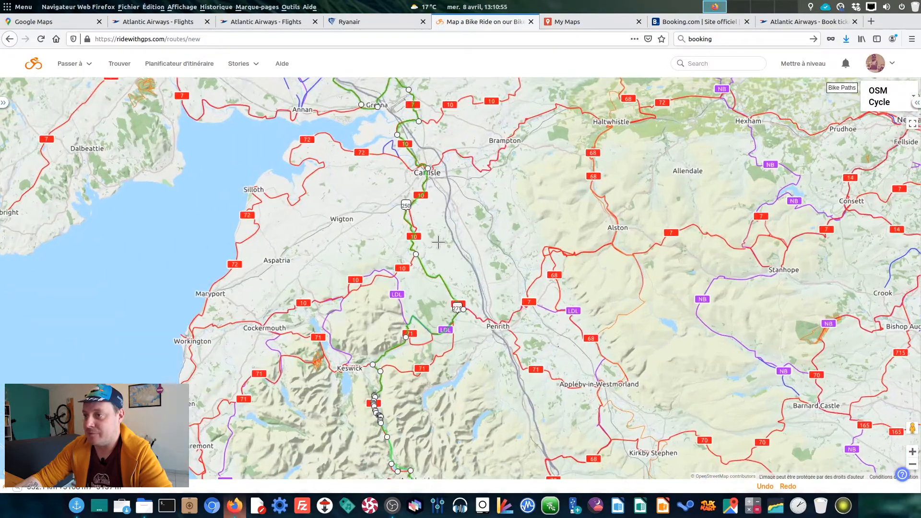
{"action": "scroll", "coordinate": [464, 235], "scroll_direction": "down", "scroll_amount": 2}
{"action": "scroll", "coordinate": [464, 235], "scroll_direction": "down", "scroll_amount": 1}
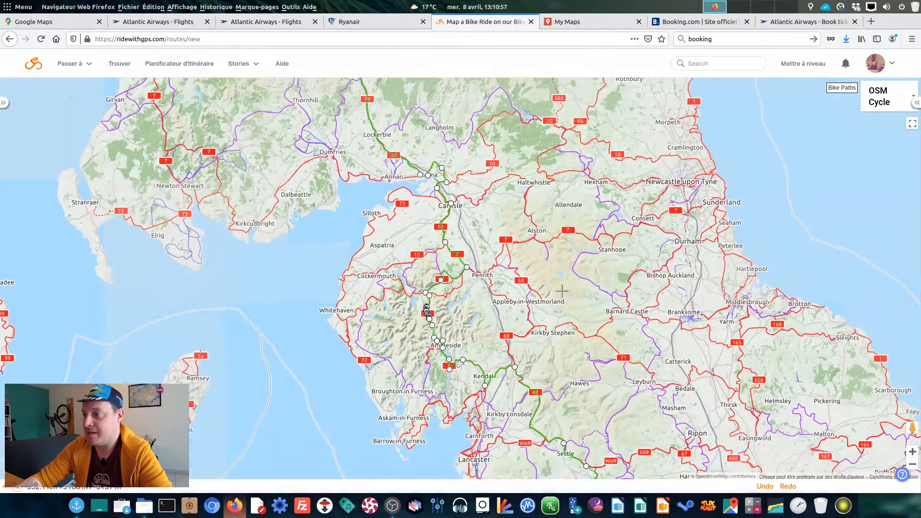
{"action": "scroll", "coordinate": [519, 290], "scroll_direction": "down", "scroll_amount": 1}
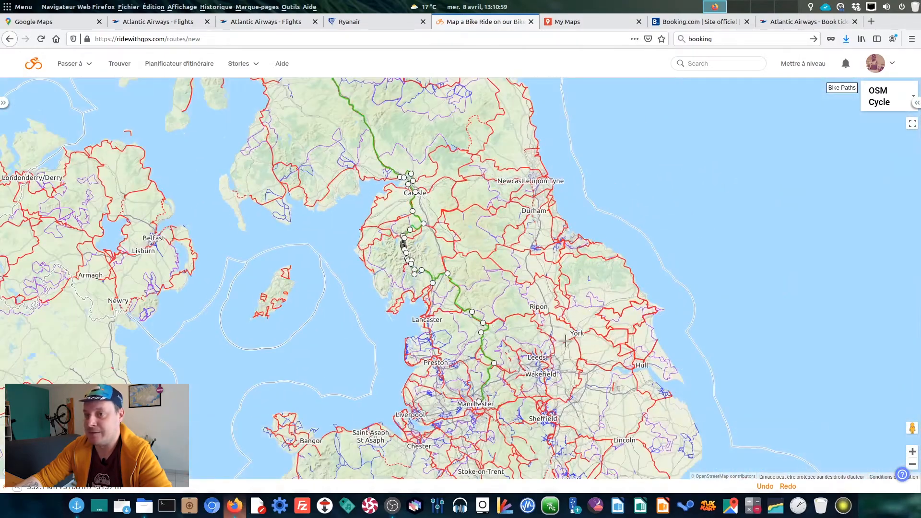
{"action": "left_click_drag", "start_coordinate": [493, 414], "coordinate": [615, 297]}
{"action": "scroll", "coordinate": [518, 393], "scroll_direction": "up", "scroll_amount": 1}
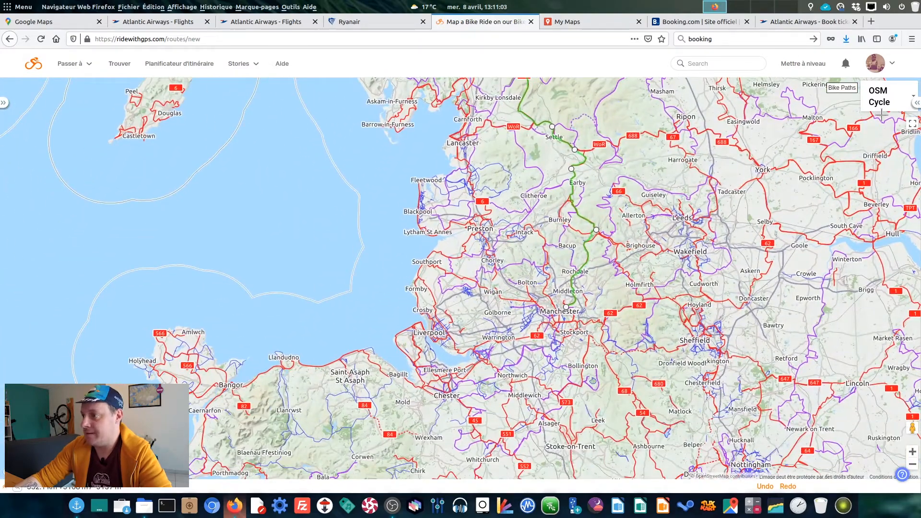
{"action": "scroll", "coordinate": [573, 321], "scroll_direction": "up", "scroll_amount": 2}
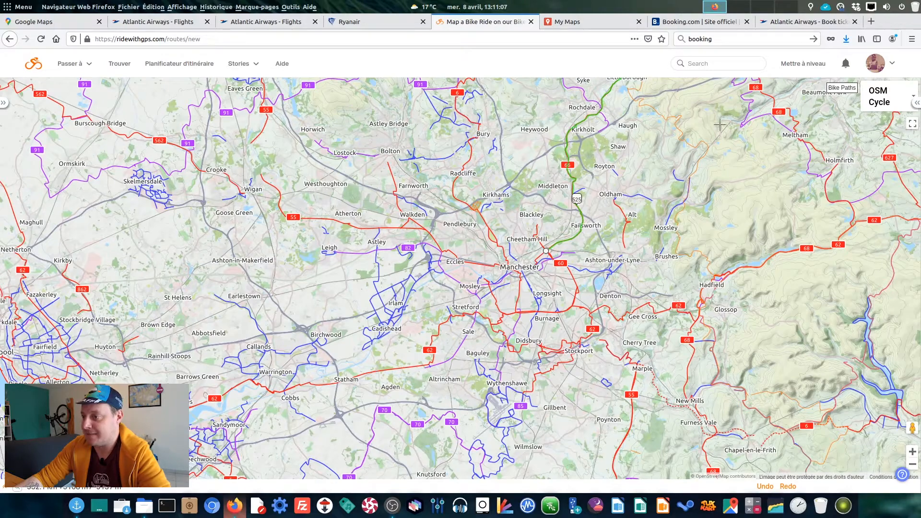
- Look up "aeroprt manchester" and extend the route to that location
{"action": "left_click", "coordinate": [916, 104]}
{"action": "double_click", "coordinate": [850, 129]}
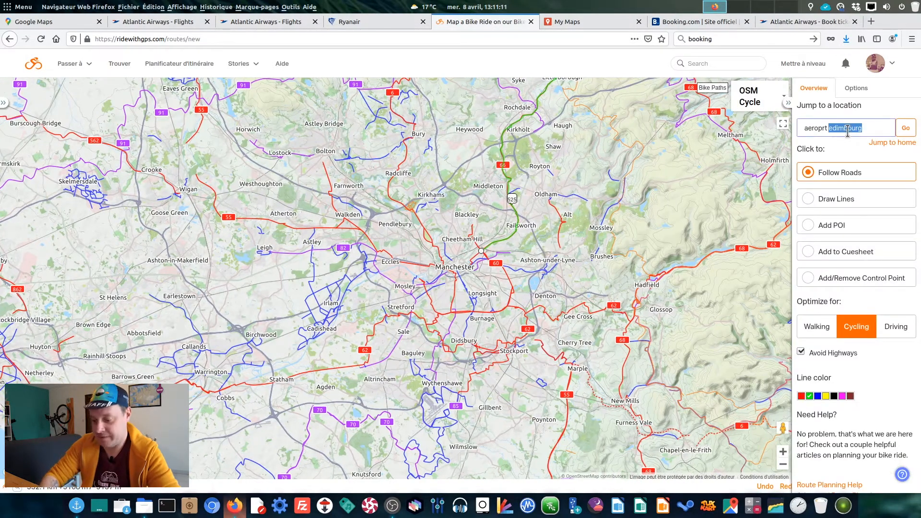
{"action": "type", "text": "manchester"}
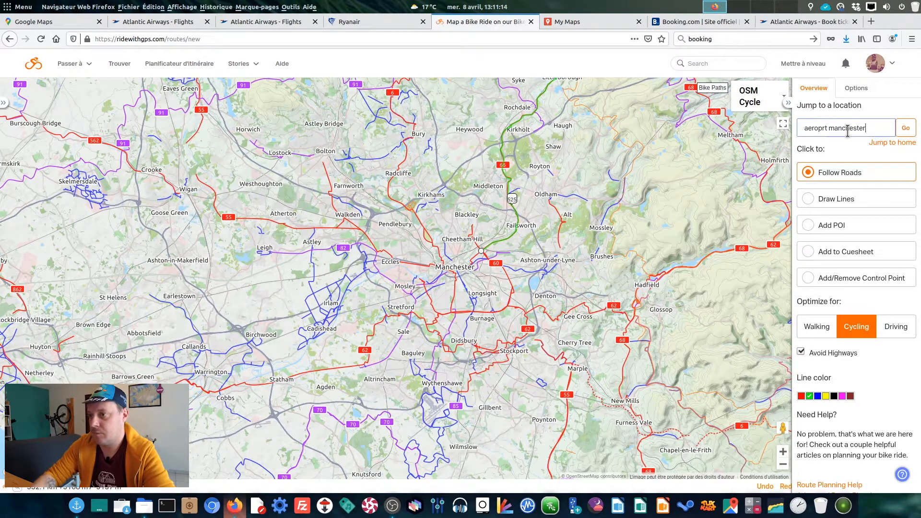
{"action": "key", "text": "Return"}
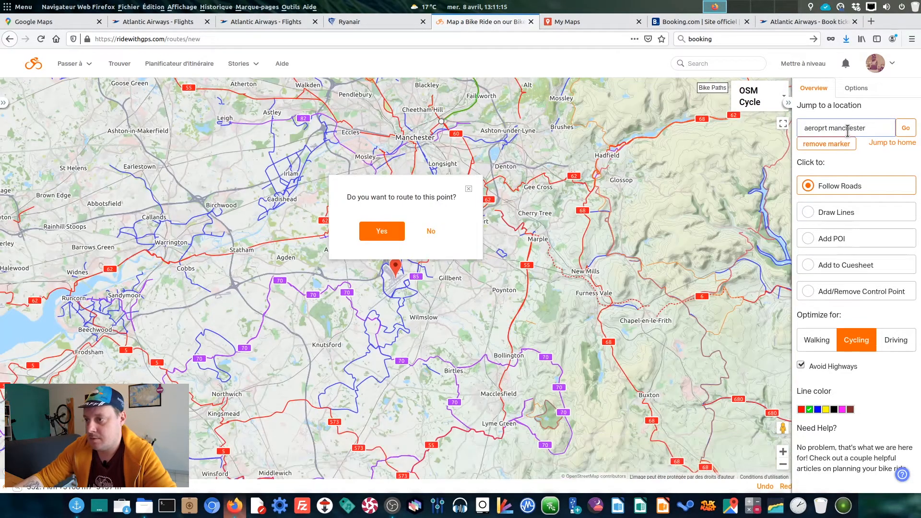
{"action": "left_click", "coordinate": [403, 231]}
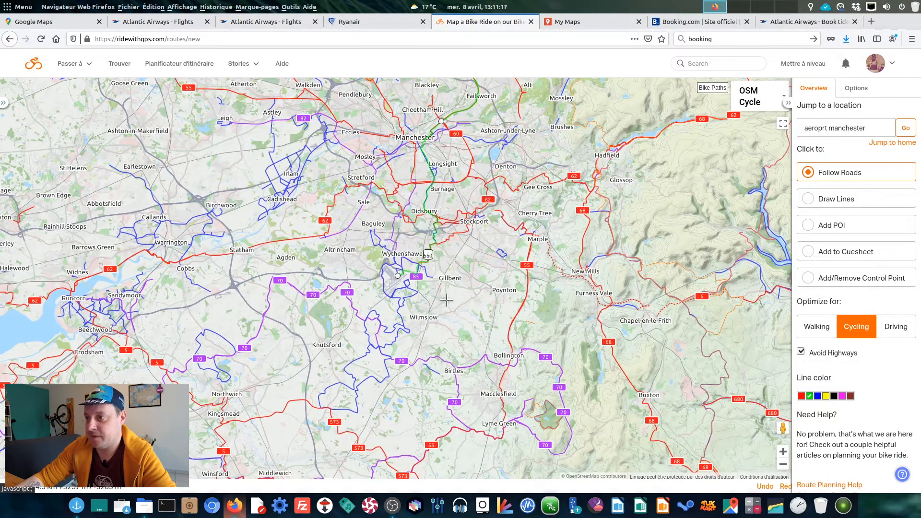
- Display the elevation profile and the route summary with cuesheet, and examine the complete route down to the Lake District
{"action": "scroll", "coordinate": [414, 274], "scroll_direction": "up", "scroll_amount": 1}
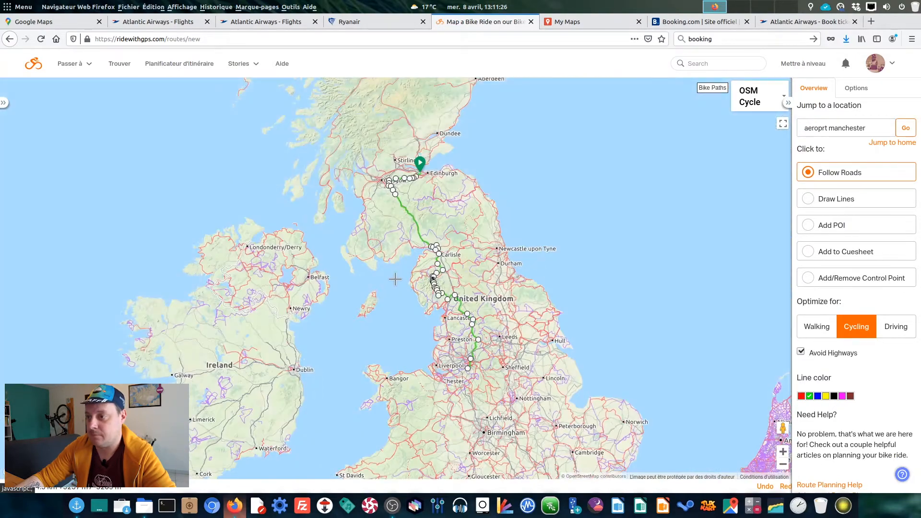
{"action": "left_click_drag", "start_coordinate": [396, 279], "coordinate": [399, 301]}
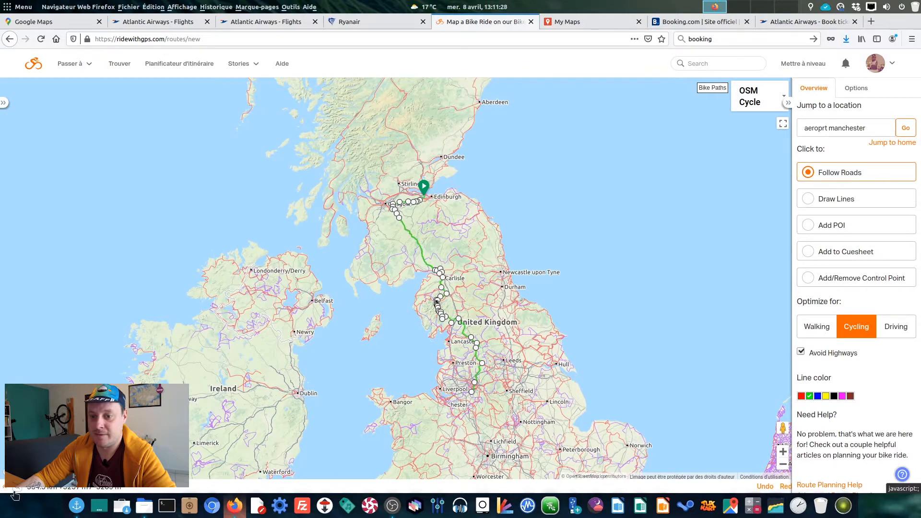
{"action": "left_click", "coordinate": [4, 491]}
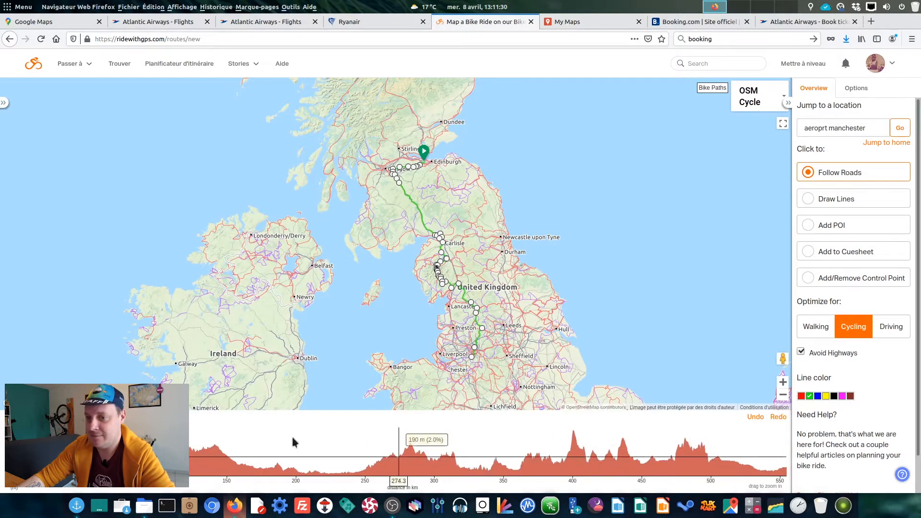
{"action": "left_click", "coordinate": [4, 103]}
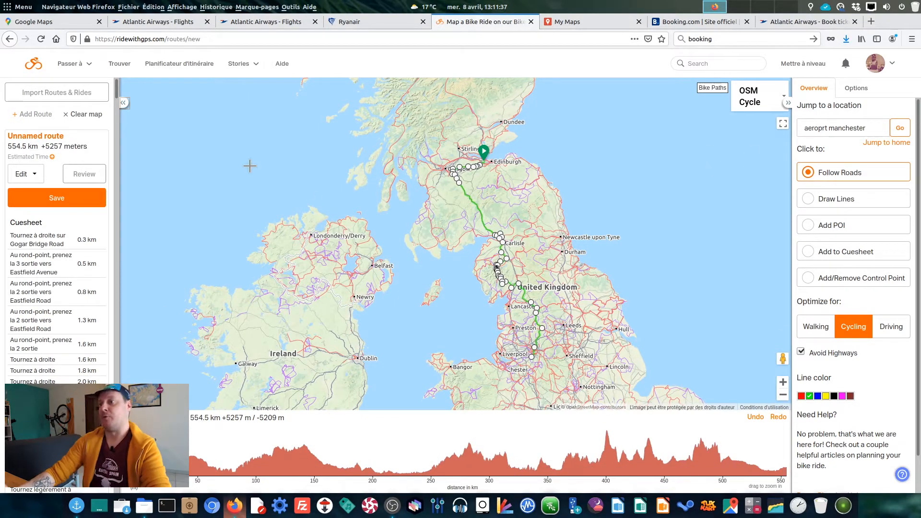
{"action": "left_click_drag", "start_coordinate": [434, 203], "coordinate": [434, 223]}
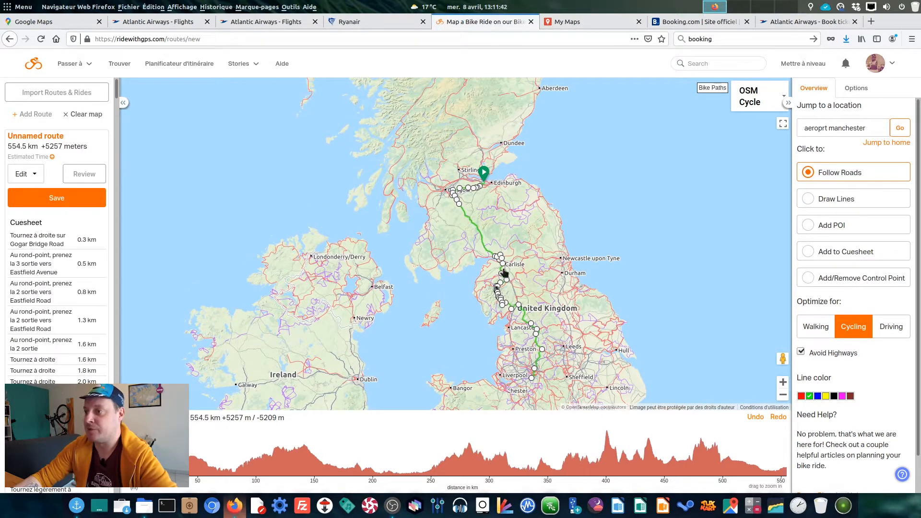
{"action": "scroll", "coordinate": [515, 314], "scroll_direction": "up", "scroll_amount": 2}
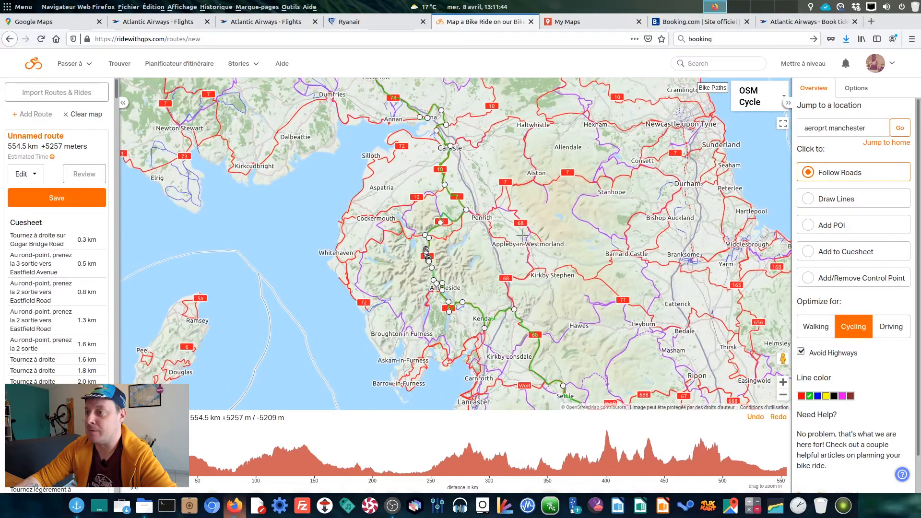
- Save the route as "Tuto - Edimbourg / Manchester" with its visibility set to Private
{"action": "scroll", "coordinate": [538, 224], "scroll_direction": "down", "scroll_amount": 2}
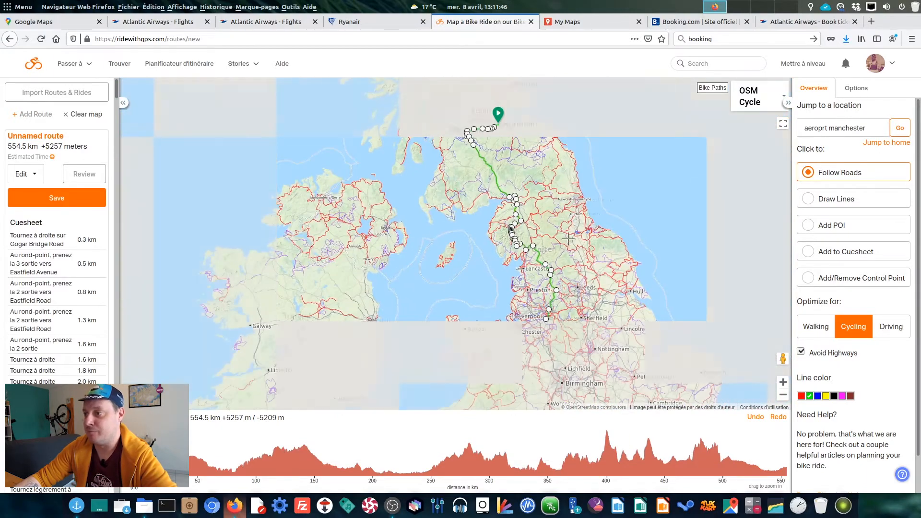
{"action": "left_click", "coordinate": [56, 198]}
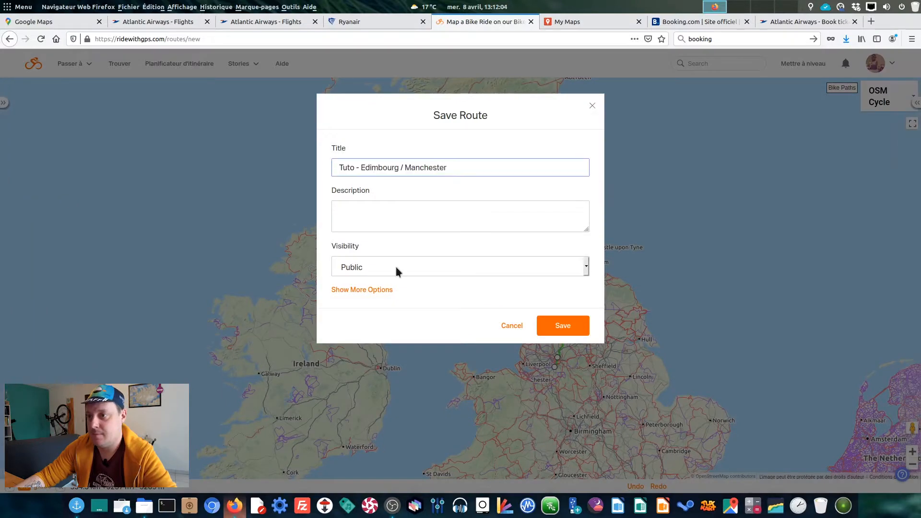
{"action": "left_click", "coordinate": [396, 266]}
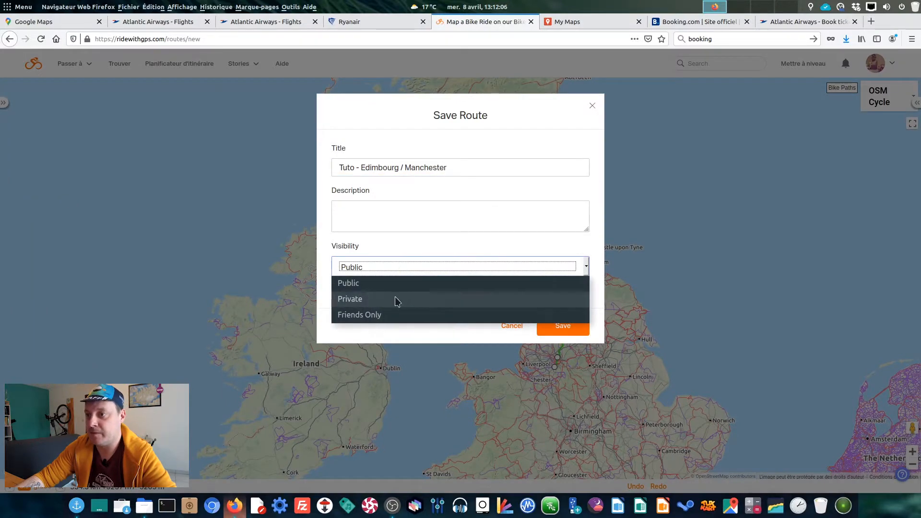
{"action": "left_click", "coordinate": [395, 296]}
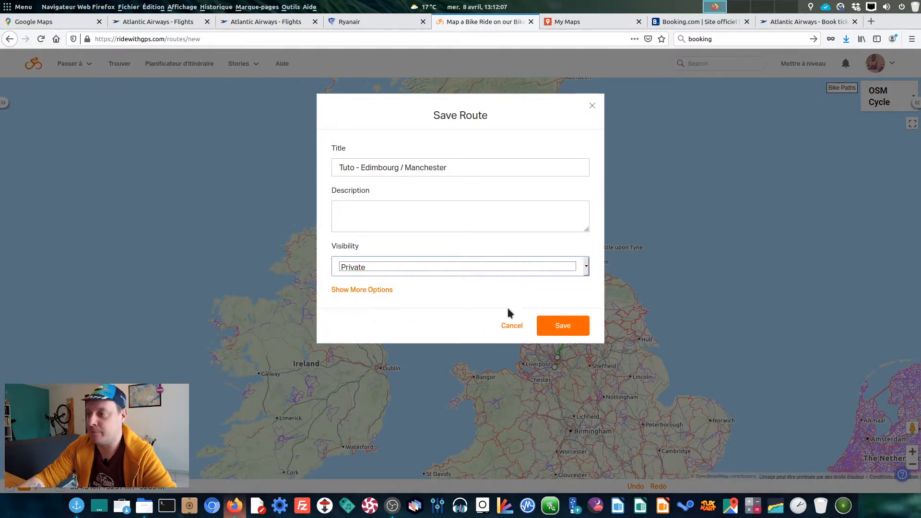
{"action": "left_click", "coordinate": [566, 329]}
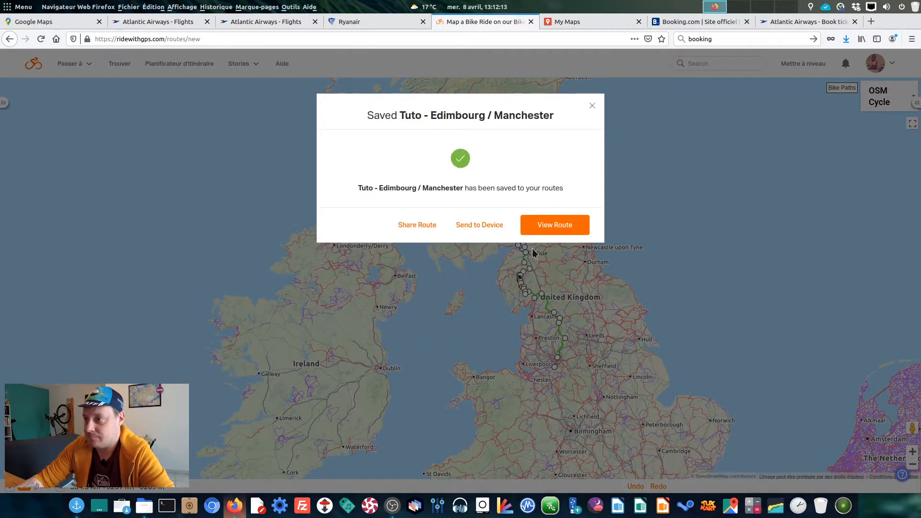
- View the saved route and export it as a GPX file, saving the file to the computer
{"action": "left_click", "coordinate": [546, 225]}
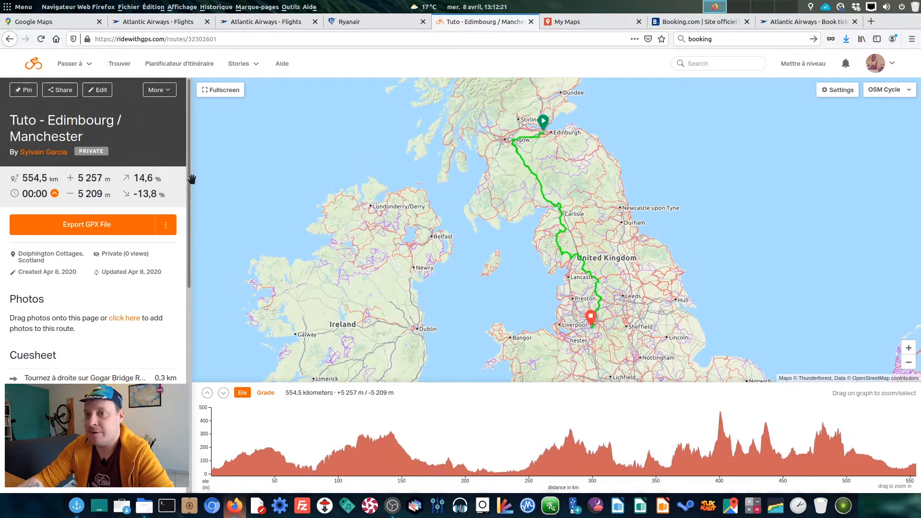
{"action": "left_click", "coordinate": [96, 227]}
{"action": "left_click", "coordinate": [470, 229]}
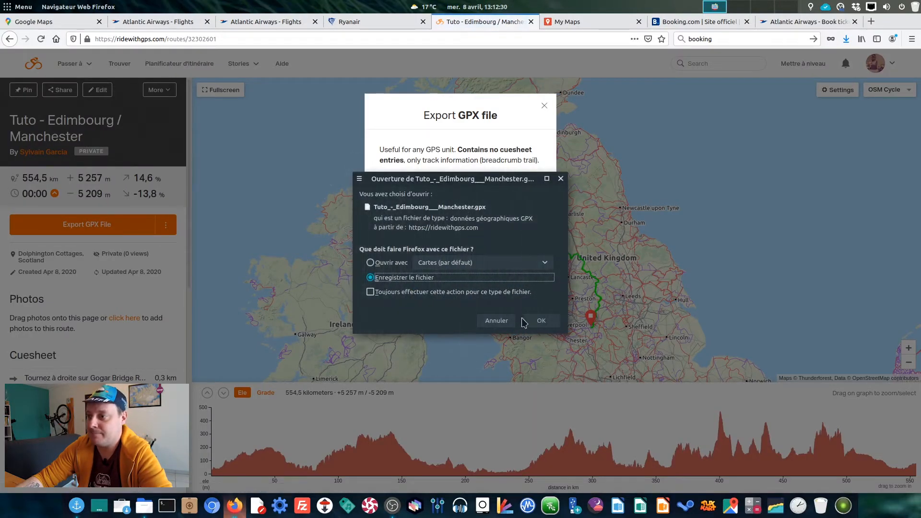
{"action": "left_click", "coordinate": [541, 321]}
{"action": "left_click", "coordinate": [543, 106]}
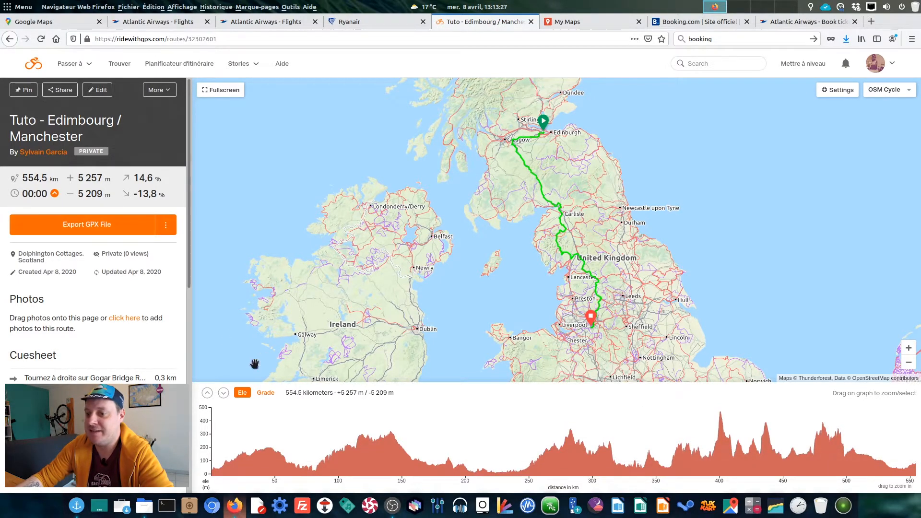
- Bring up the Téléchargements folder with the exported GPX file, and create a new Google My Maps map titled "Tuto"
{"action": "left_click", "coordinate": [122, 506]}
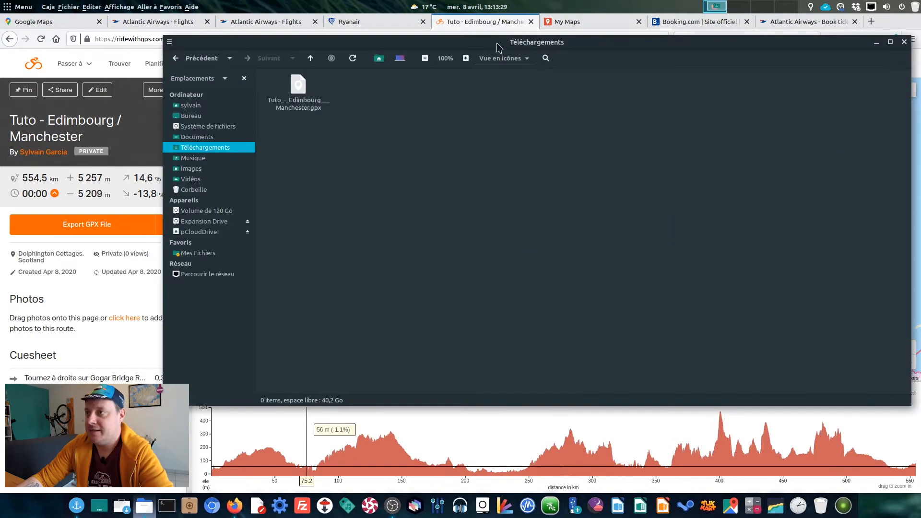
{"action": "left_click_drag", "start_coordinate": [498, 47], "coordinate": [663, 187]}
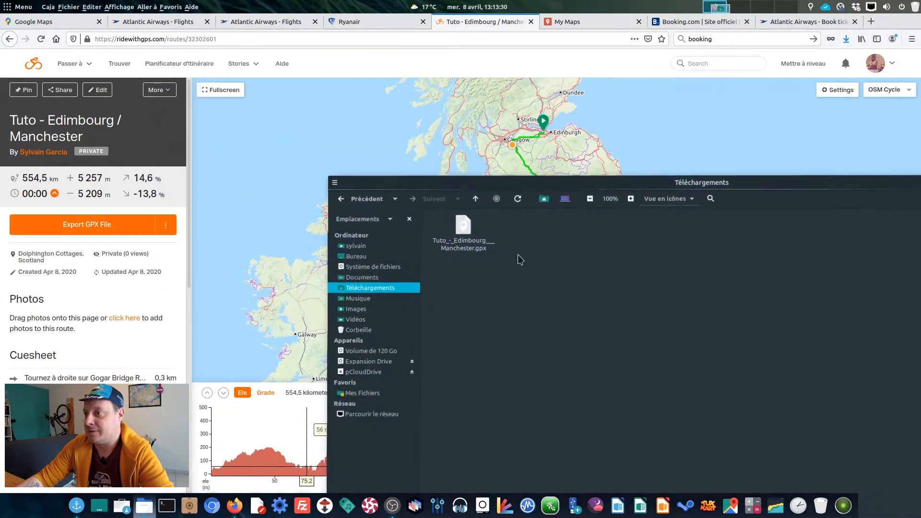
{"action": "left_click", "coordinate": [591, 24]}
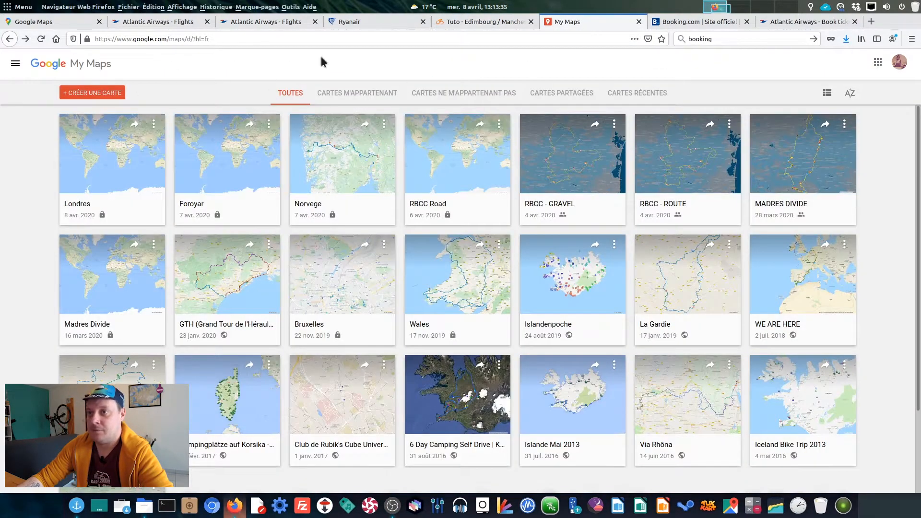
{"action": "left_click", "coordinate": [111, 94]}
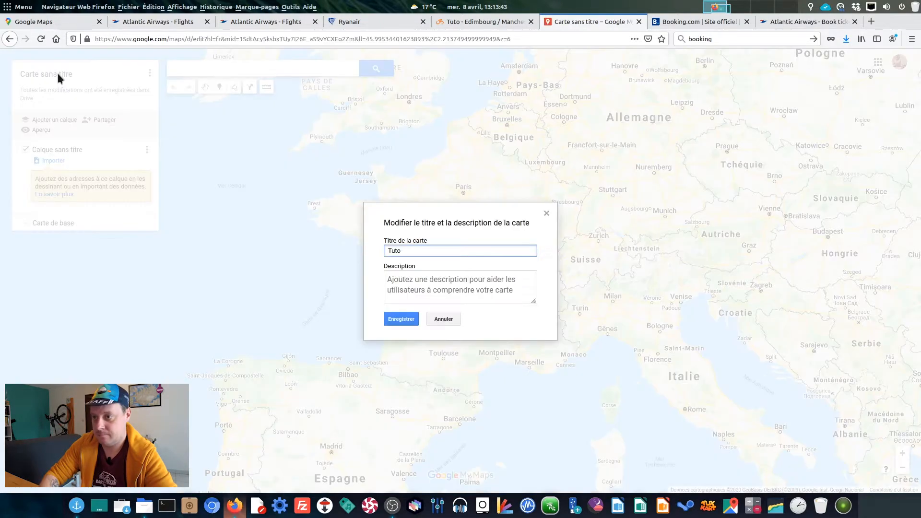
{"action": "key", "text": "Return"}
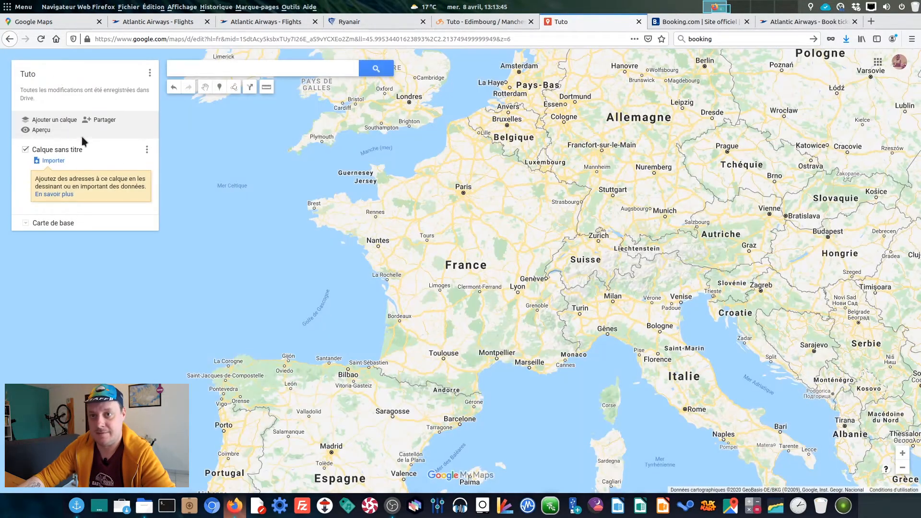
- Import Tuto_-_Edimbourg___Manchester.gpx into the map's untitled layer and add a second layer named "Campings"
{"action": "left_click", "coordinate": [61, 161]}
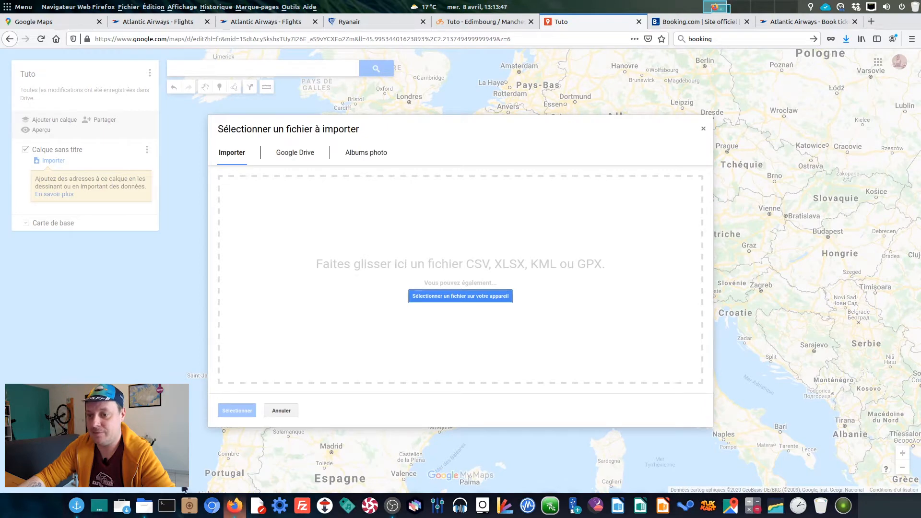
{"action": "left_click", "coordinate": [144, 504]}
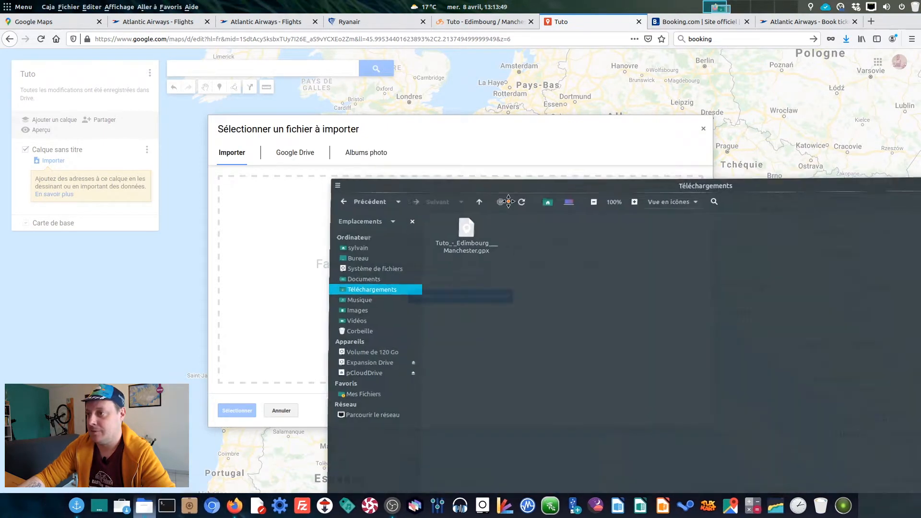
{"action": "left_click_drag", "start_coordinate": [461, 213], "coordinate": [336, 283]}
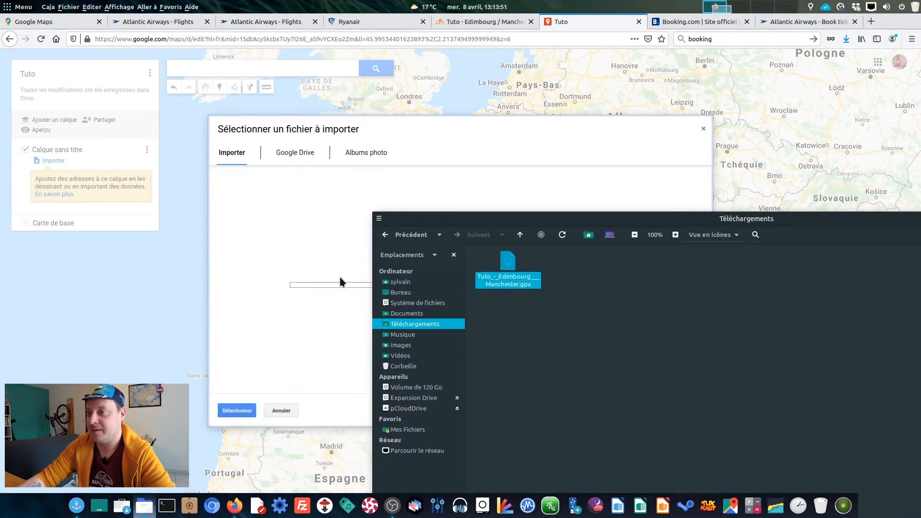
{"action": "left_click_drag", "start_coordinate": [584, 220], "coordinate": [270, 76]}
{"action": "left_click", "coordinate": [772, 74]}
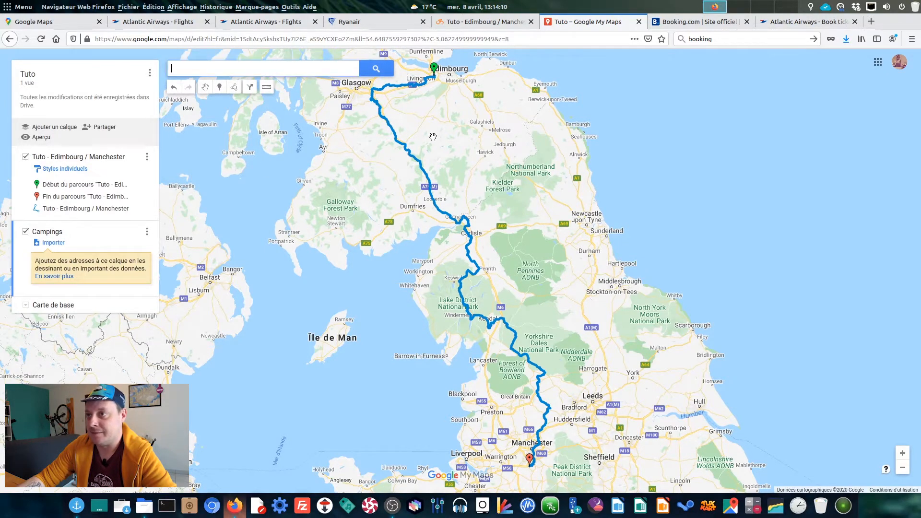
- Search for "camping" around the Edinburgh to Glasgow section of the route
{"action": "scroll", "coordinate": [465, 248], "scroll_direction": "up", "scroll_amount": 2}
{"action": "scroll", "coordinate": [465, 248], "scroll_direction": "up", "scroll_amount": 3}
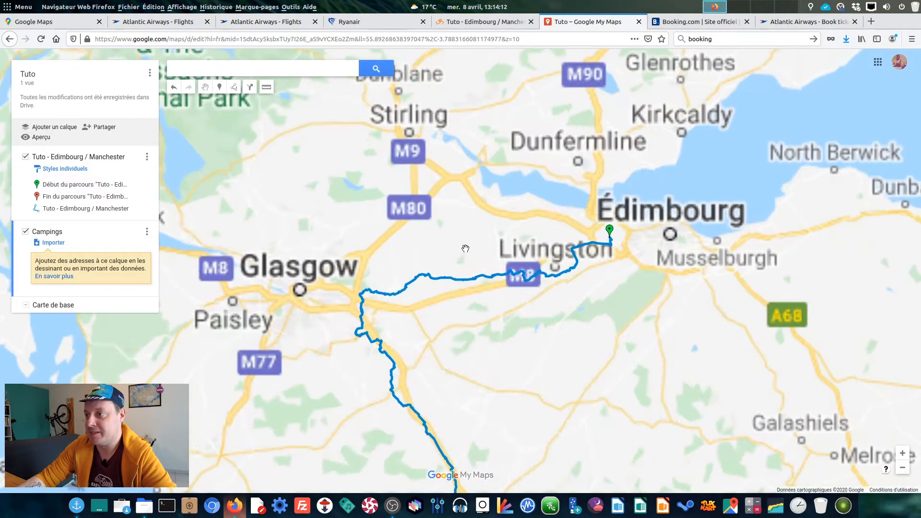
{"action": "left_click", "coordinate": [209, 68]}
{"action": "type", "text": "camping"}
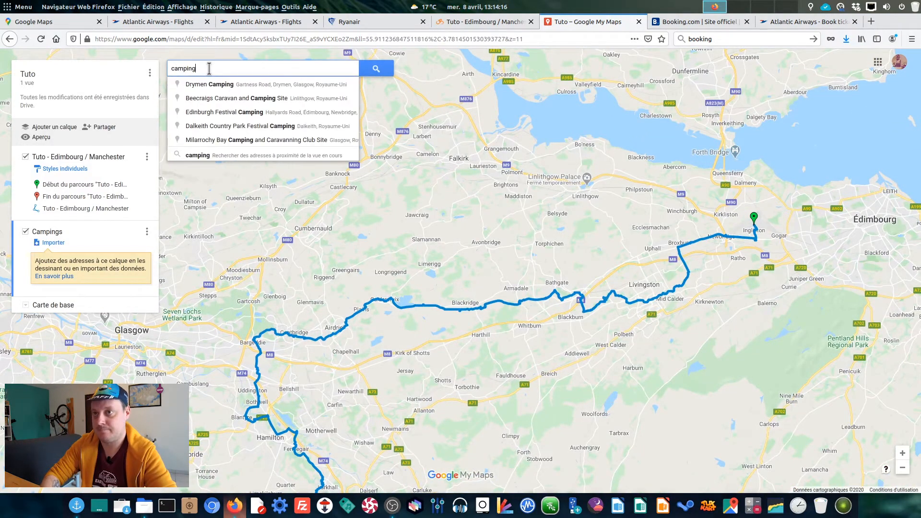
{"action": "key", "text": "Return"}
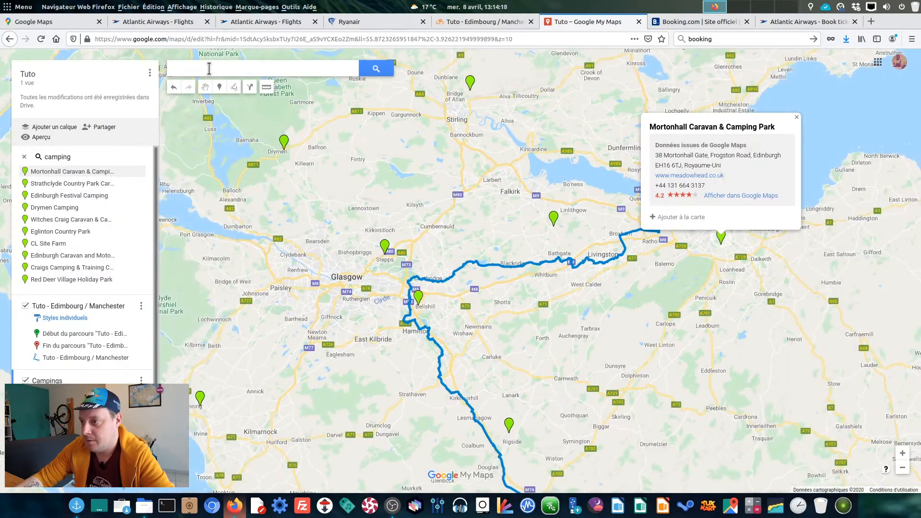
{"action": "left_click", "coordinate": [798, 116]}
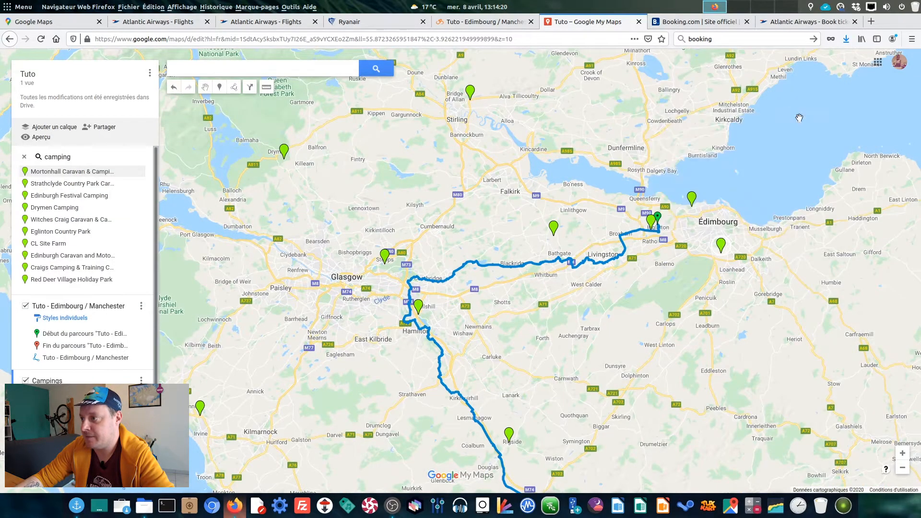
- Add Edinburgh Festival Camping, near the start of the route, from the search results to the map
{"action": "left_click", "coordinate": [652, 224]}
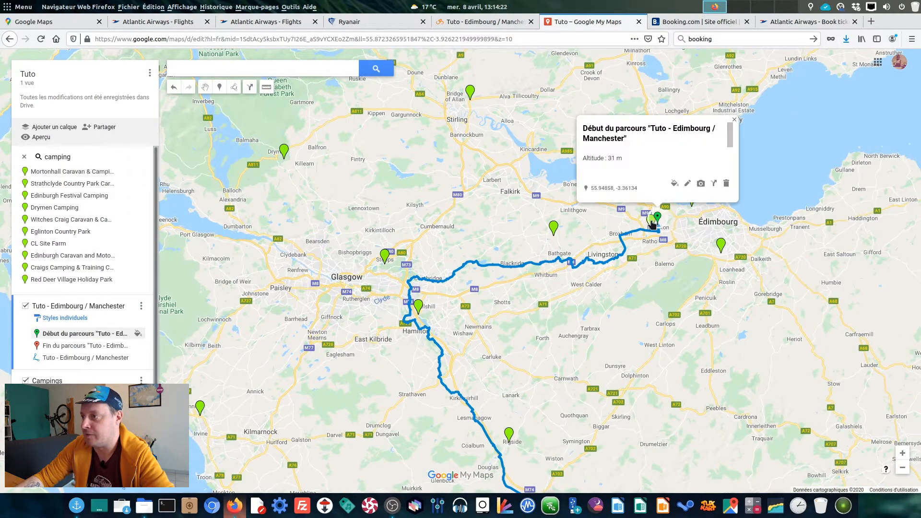
{"action": "left_click", "coordinate": [734, 121]}
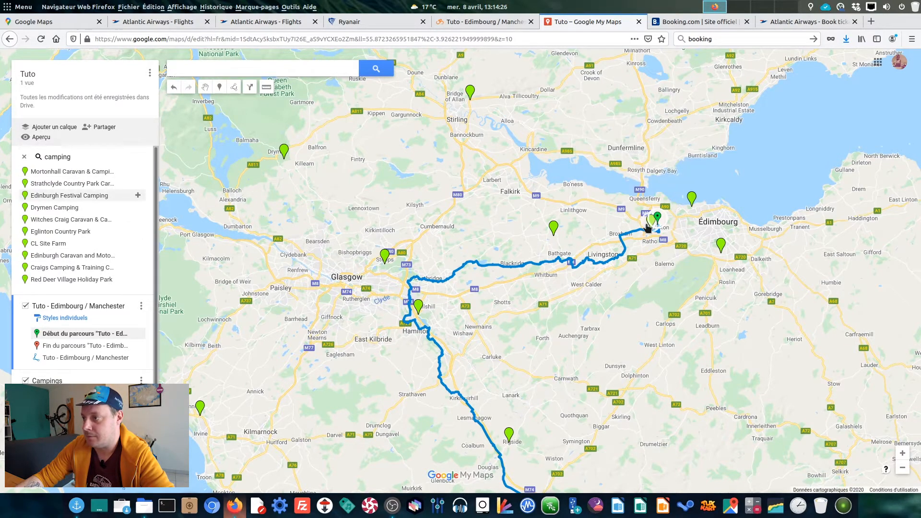
{"action": "scroll", "coordinate": [645, 221], "scroll_direction": "up", "scroll_amount": 2}
{"action": "left_click", "coordinate": [632, 242]}
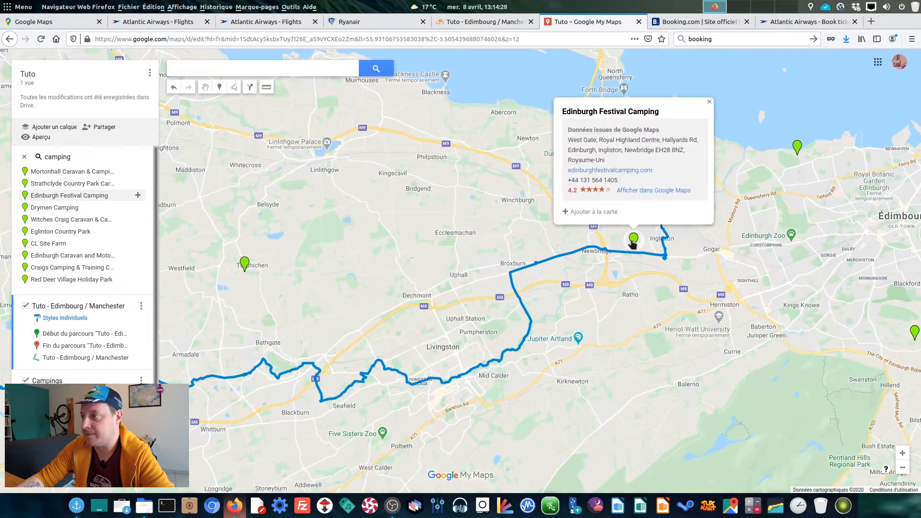
{"action": "left_click", "coordinate": [600, 213]}
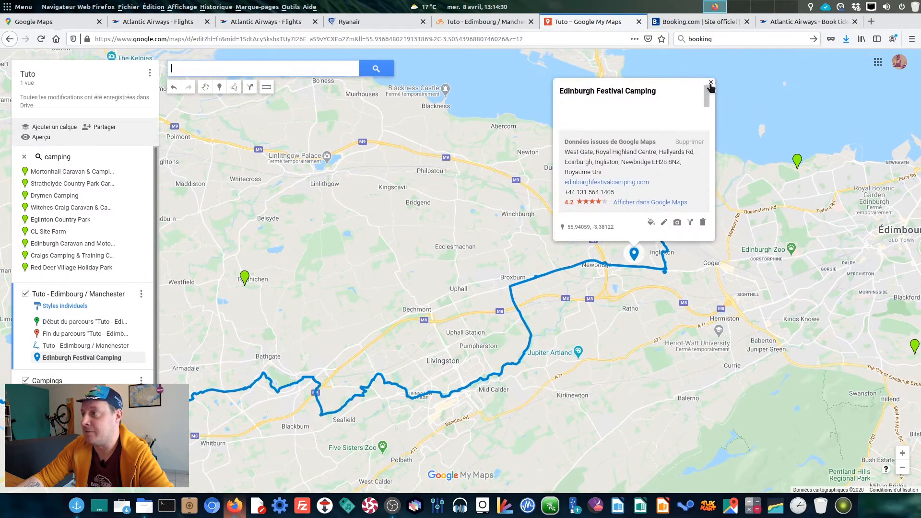
{"action": "left_click", "coordinate": [388, 283]}
- Follow the route west and south, adding the Strathclyde Country Park campsite and CL Site Farm to the map
{"action": "left_click_drag", "start_coordinate": [387, 283], "coordinate": [598, 197]}
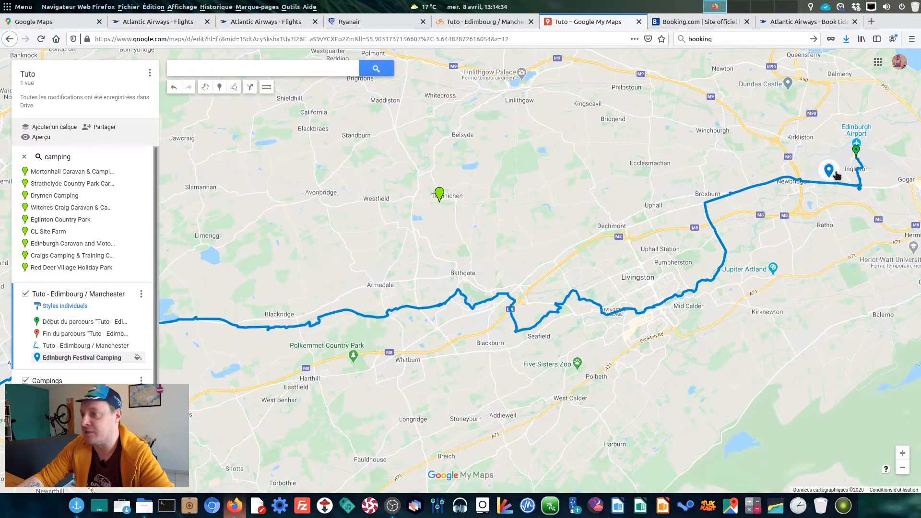
{"action": "left_click_drag", "start_coordinate": [394, 233], "coordinate": [710, 185]}
{"action": "left_click_drag", "start_coordinate": [477, 333], "coordinate": [625, 220]}
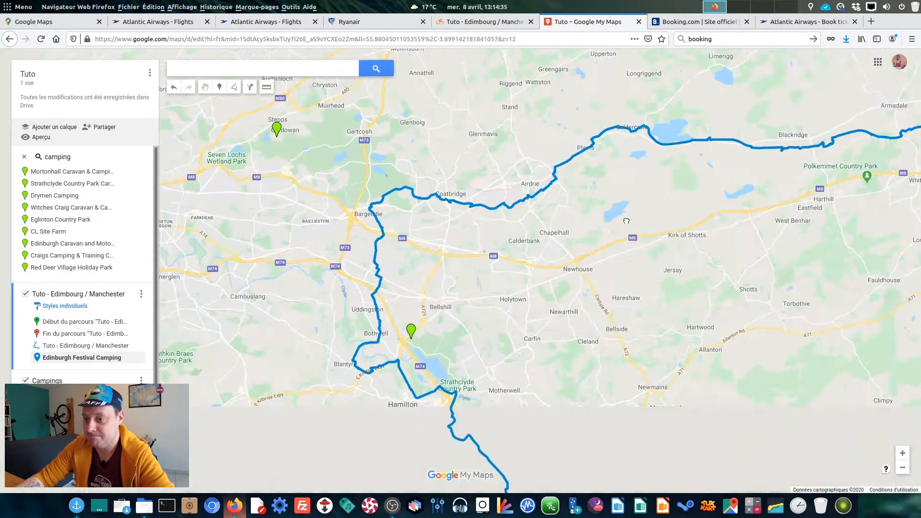
{"action": "left_click", "coordinate": [414, 331]}
{"action": "left_click", "coordinate": [375, 305]}
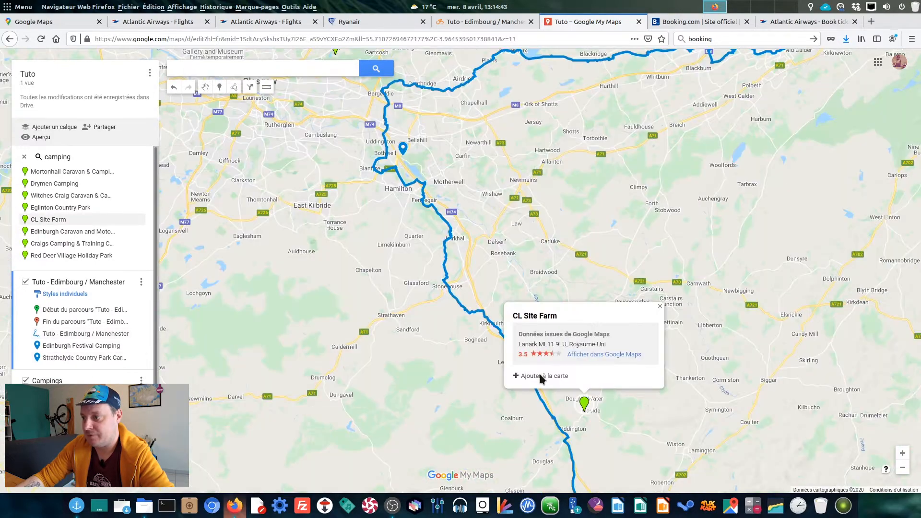
{"action": "left_click", "coordinate": [540, 376]}
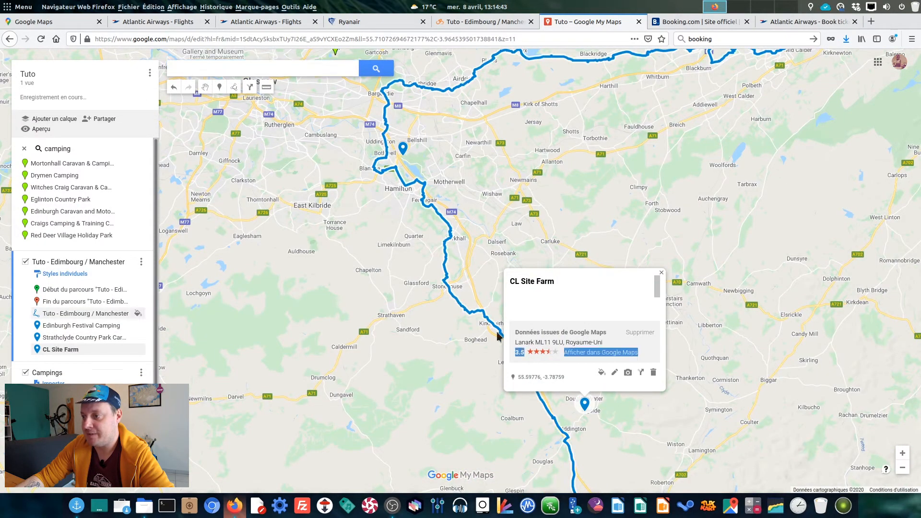
{"action": "left_click", "coordinate": [567, 277]}
- Search for "Camping" further south and add the campsites along the route, from Lettershaws and Moffat down to Hebden Bridge
{"action": "left_click_drag", "start_coordinate": [639, 419], "coordinate": [478, 102]}
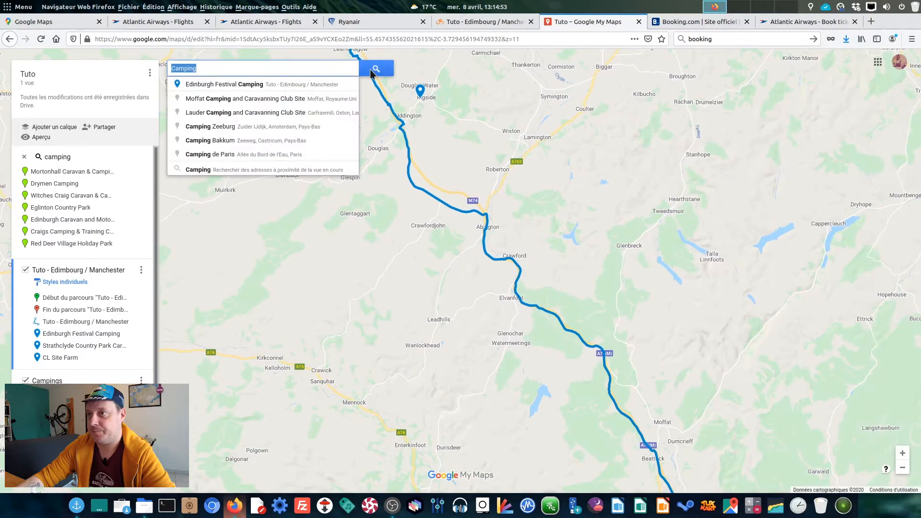
{"action": "key", "text": "BackSpace"}
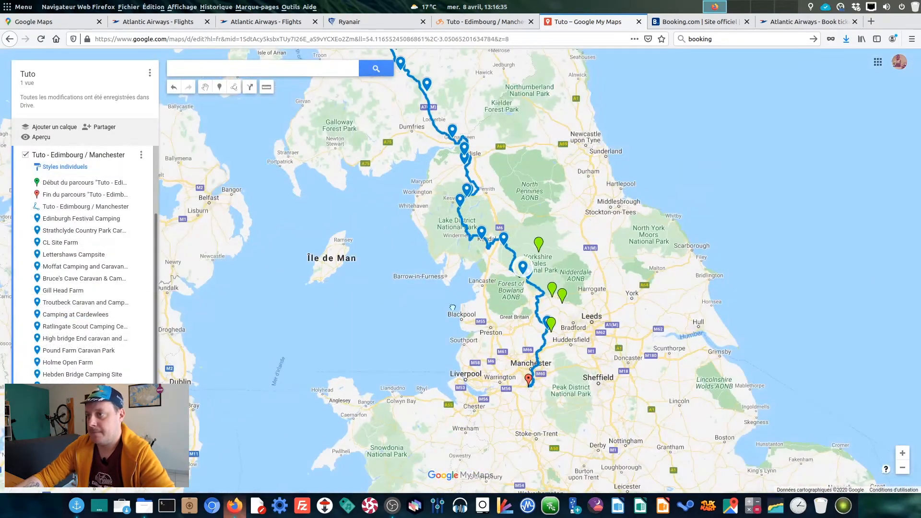
{"action": "left_click_drag", "start_coordinate": [418, 247], "coordinate": [460, 317]}
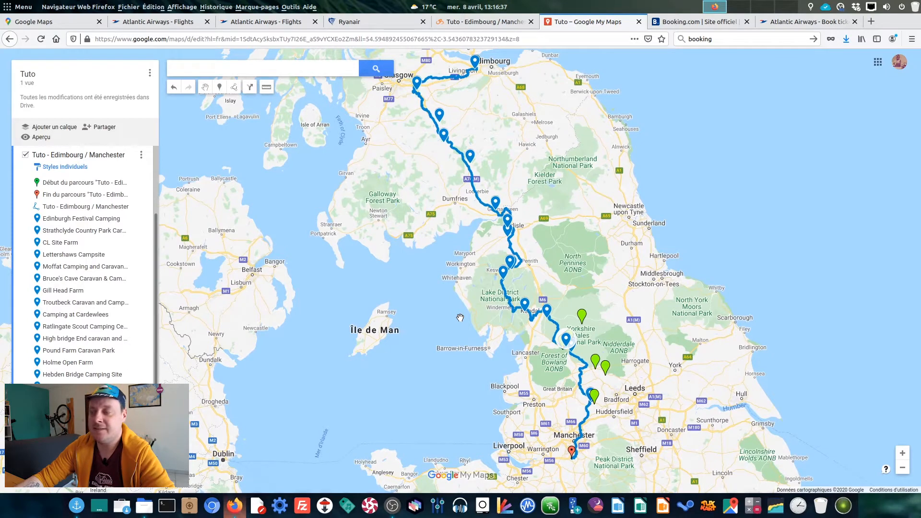
- Search for "campsite" along the route and add more sites, from Kirk Loch Campsite down to Lower Greenhill Caravan Park, to the map
{"action": "left_click", "coordinate": [252, 70]}
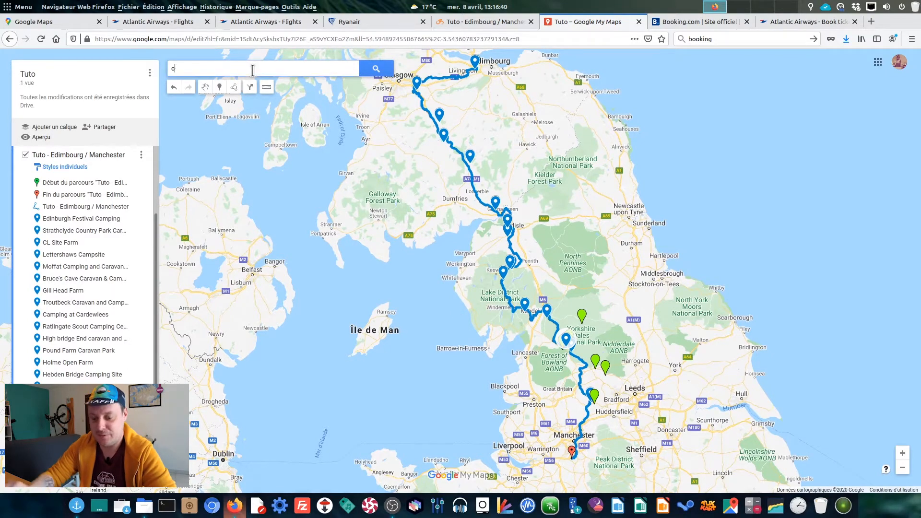
{"action": "type", "text": "campi"}
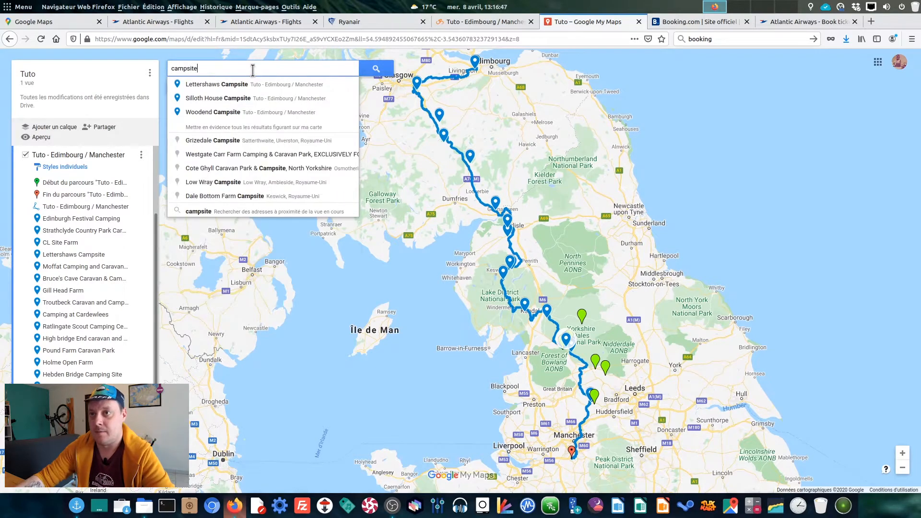
{"action": "key", "text": "ctrl+a"}
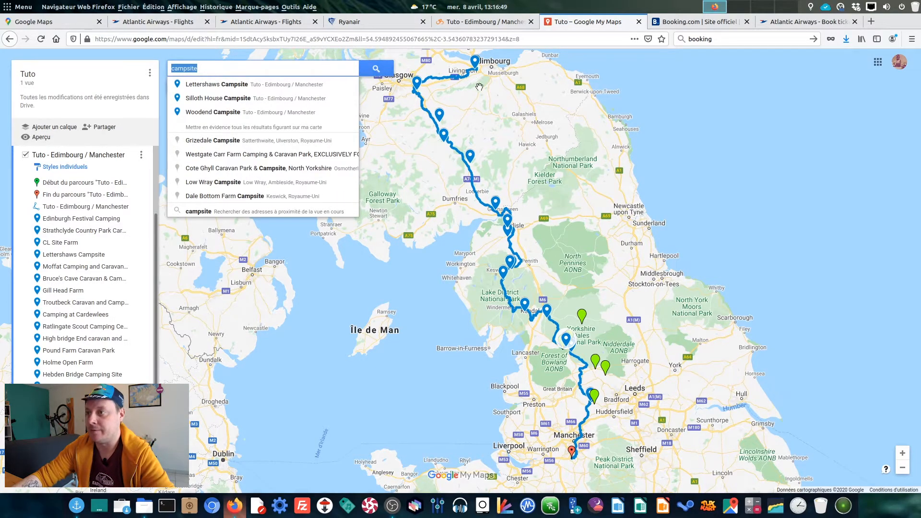
{"action": "scroll", "coordinate": [503, 154], "scroll_direction": "up", "scroll_amount": 3}
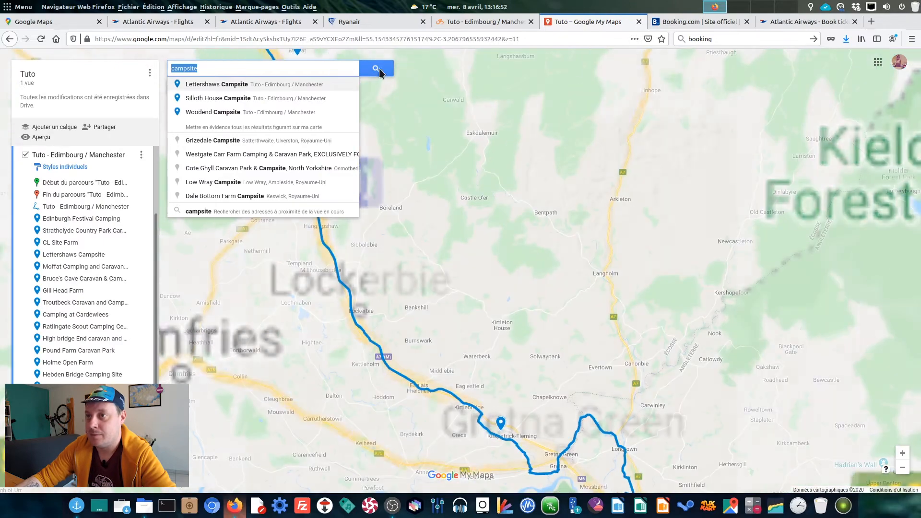
{"action": "left_click", "coordinate": [376, 68]}
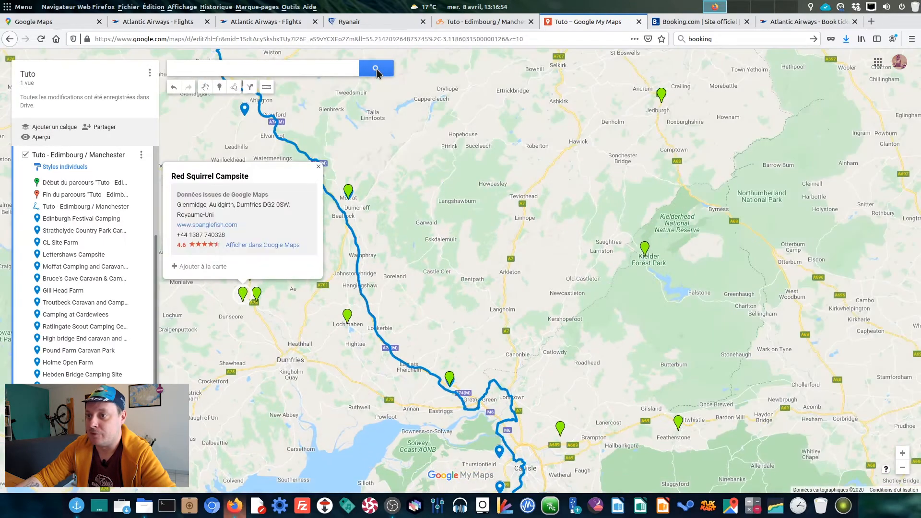
{"action": "left_click", "coordinate": [350, 316]}
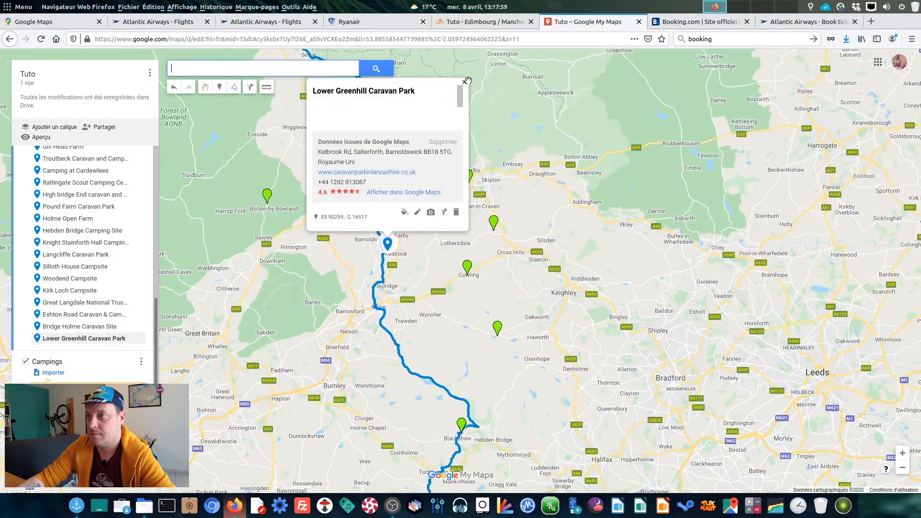
{"action": "left_click", "coordinate": [465, 82]}
- Review how the added campsites are spread along the whole route from Edinburgh to Manchester
{"action": "scroll", "coordinate": [528, 229], "scroll_direction": "down", "scroll_amount": 2}
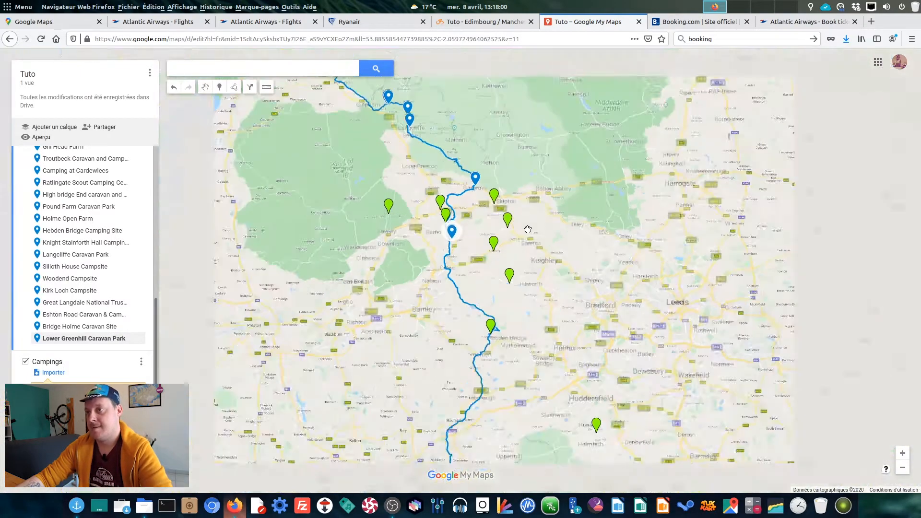
{"action": "scroll", "coordinate": [527, 230], "scroll_direction": "down", "scroll_amount": 3}
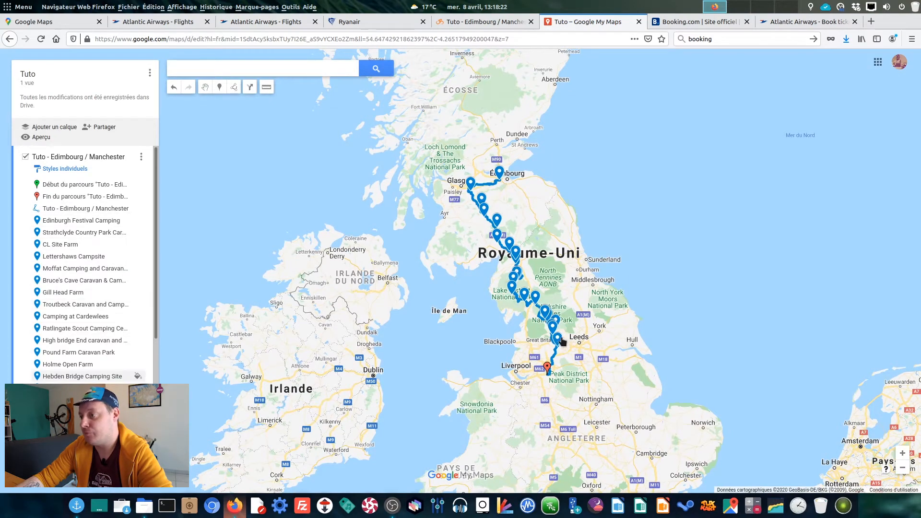
{"action": "scroll", "coordinate": [562, 338], "scroll_direction": "up", "scroll_amount": 1}
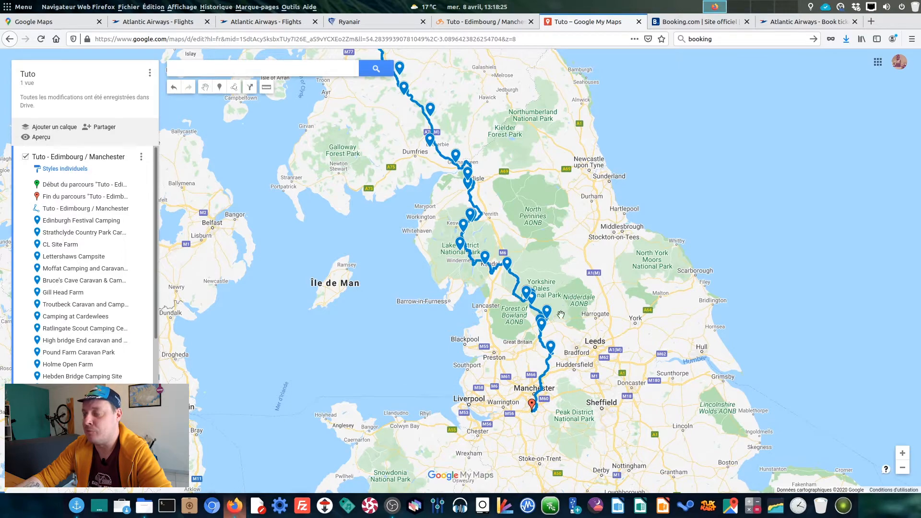
{"action": "left_click_drag", "start_coordinate": [429, 260], "coordinate": [485, 336]}
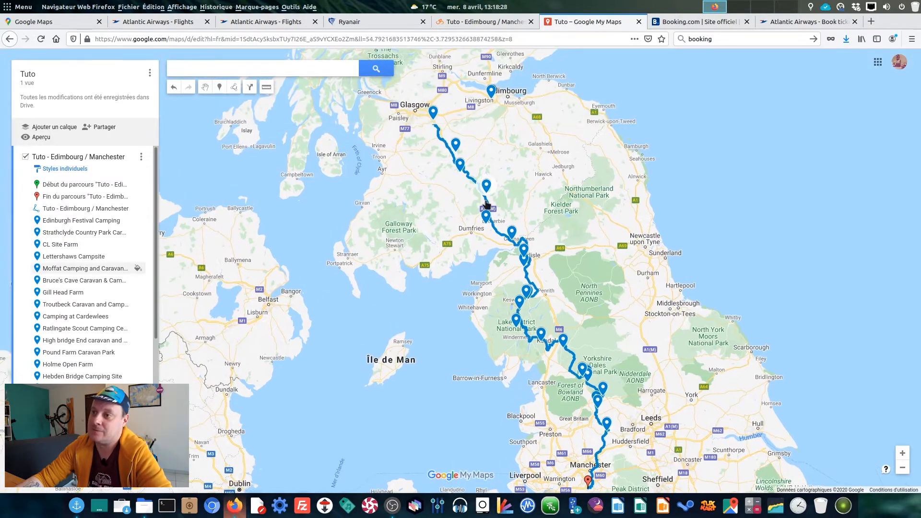
{"action": "scroll", "coordinate": [479, 142], "scroll_direction": "up", "scroll_amount": 1}
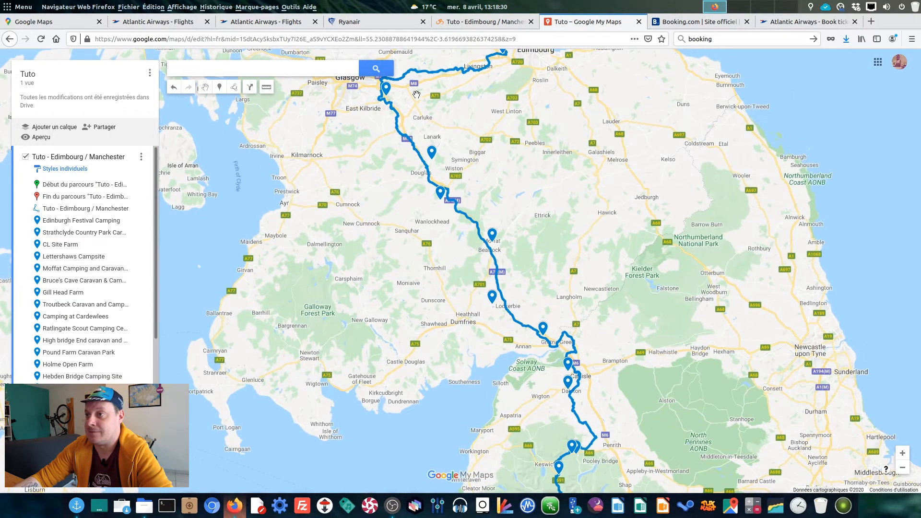
{"action": "scroll", "coordinate": [481, 225], "scroll_direction": "down", "scroll_amount": 1}
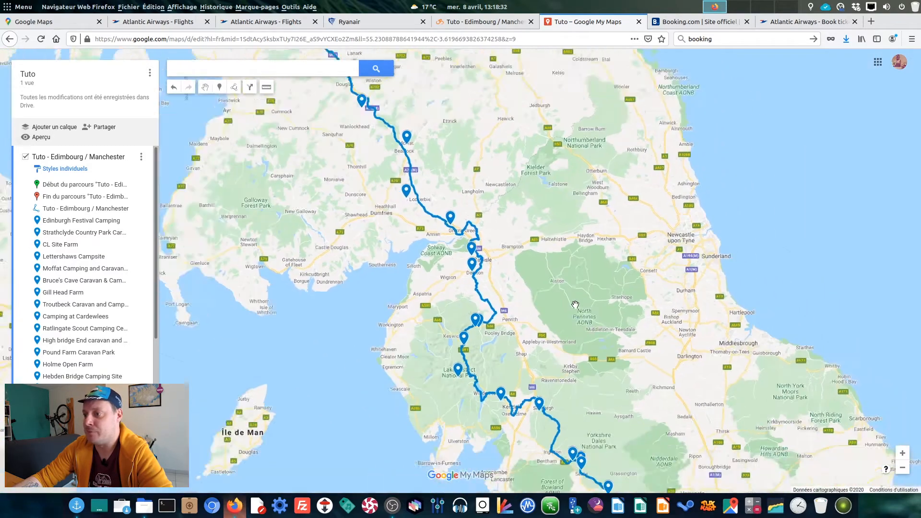
{"action": "scroll", "coordinate": [575, 305], "scroll_direction": "down", "scroll_amount": 2}
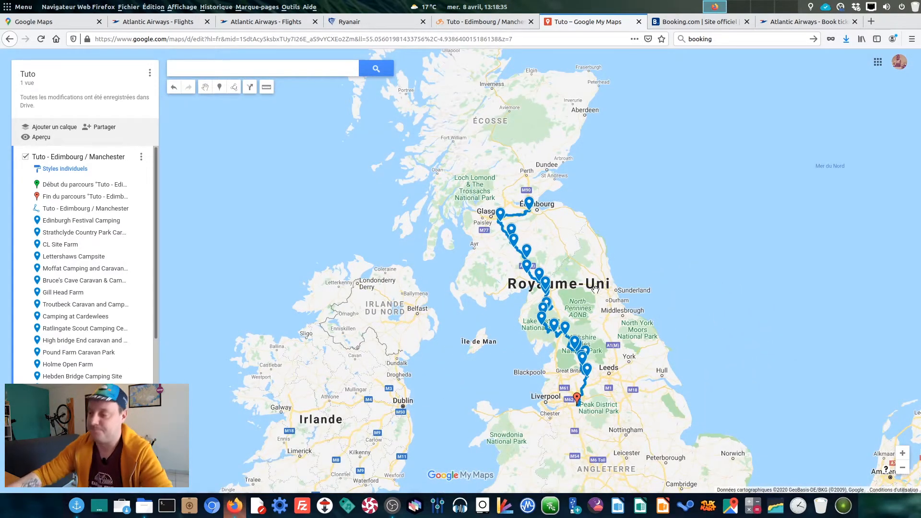
- Open the website of the Strathclyde Country Park campsite from its marker near Hamilton
{"action": "scroll", "coordinate": [513, 202], "scroll_direction": "up", "scroll_amount": 3}
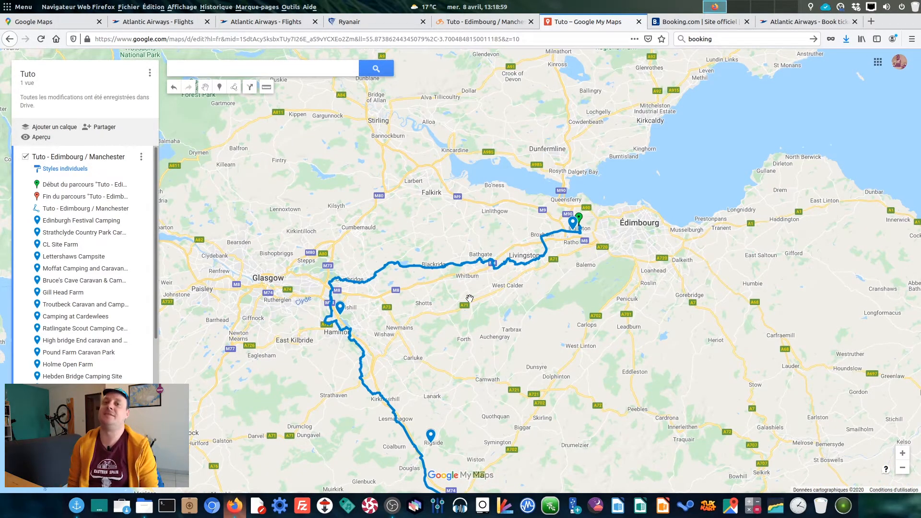
{"action": "scroll", "coordinate": [429, 256], "scroll_direction": "up", "scroll_amount": 1}
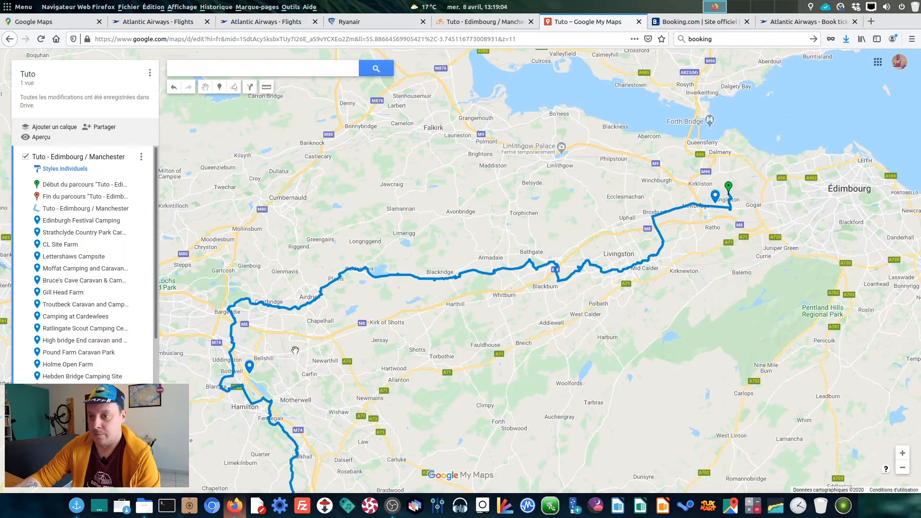
{"action": "left_click_drag", "start_coordinate": [257, 374], "coordinate": [287, 375]}
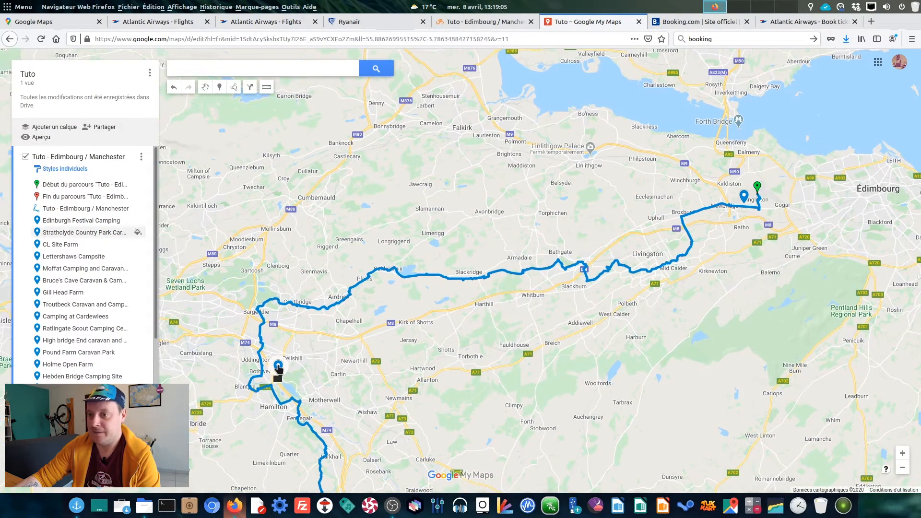
{"action": "left_click", "coordinate": [278, 366]}
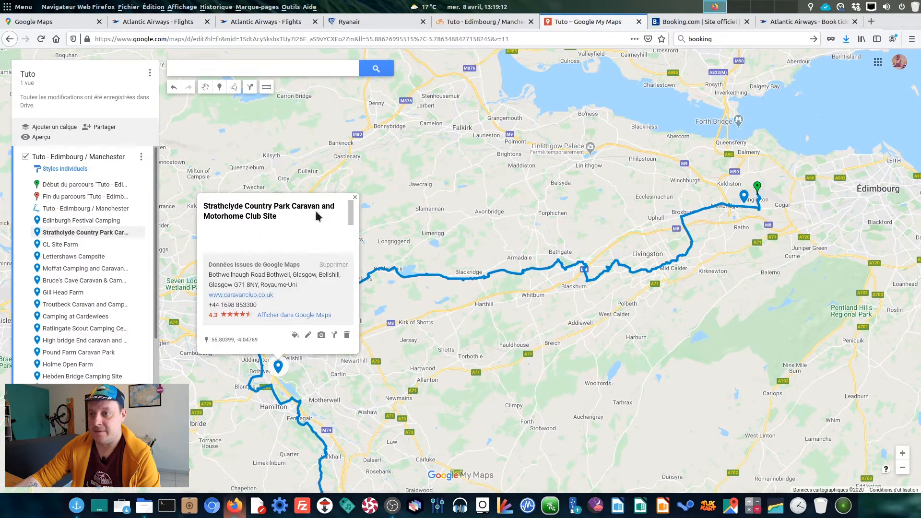
{"action": "left_click", "coordinate": [264, 295]}
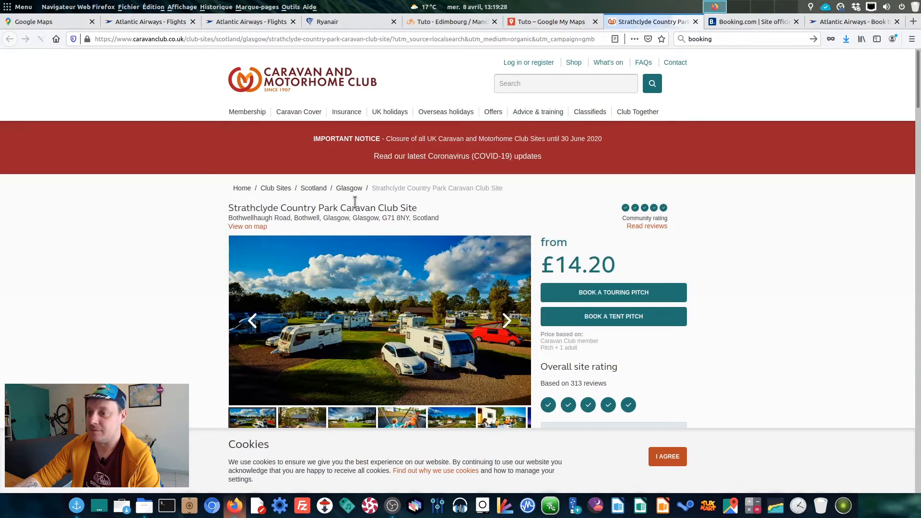
- Look through the campsite's photos, pitch types, facilities and seasonal prices, and close its website
{"action": "scroll", "coordinate": [350, 321], "scroll_direction": "down", "scroll_amount": 1}
{"action": "left_click", "coordinate": [348, 363]}
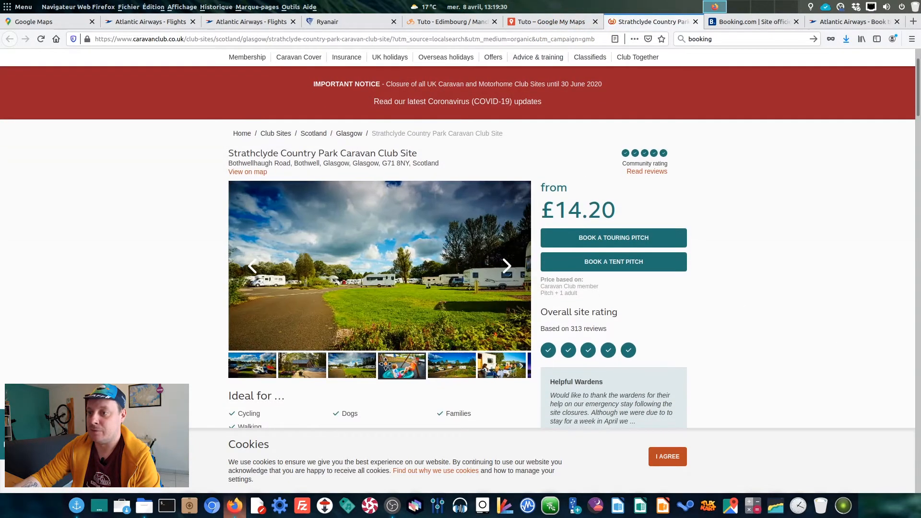
{"action": "left_click", "coordinate": [412, 369]}
{"action": "left_click", "coordinate": [453, 370]}
{"action": "left_click", "coordinate": [497, 371]}
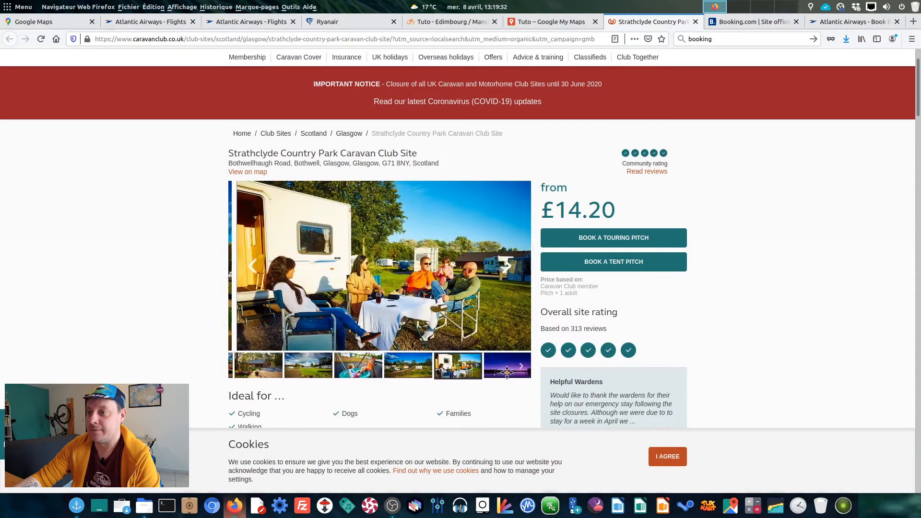
{"action": "left_click", "coordinate": [505, 372]}
{"action": "scroll", "coordinate": [797, 297], "scroll_direction": "down", "scroll_amount": 12}
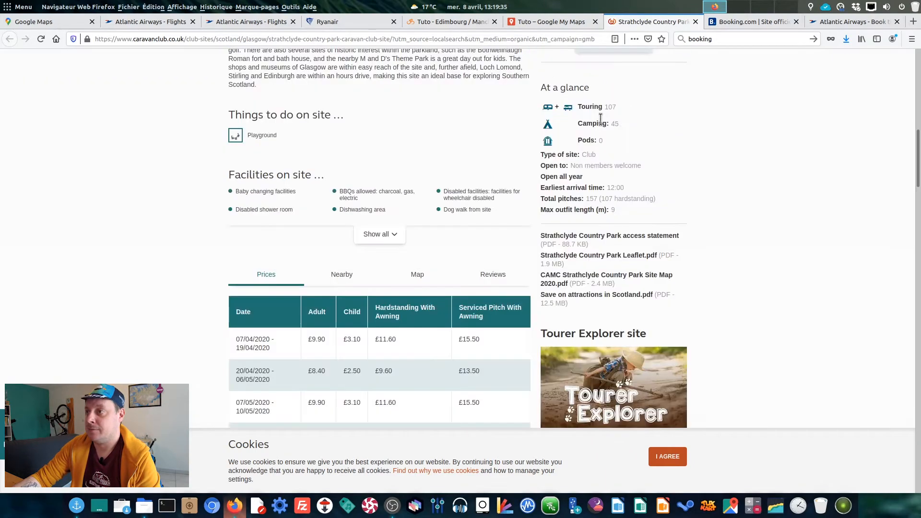
{"action": "scroll", "coordinate": [741, 197], "scroll_direction": "down", "scroll_amount": 5}
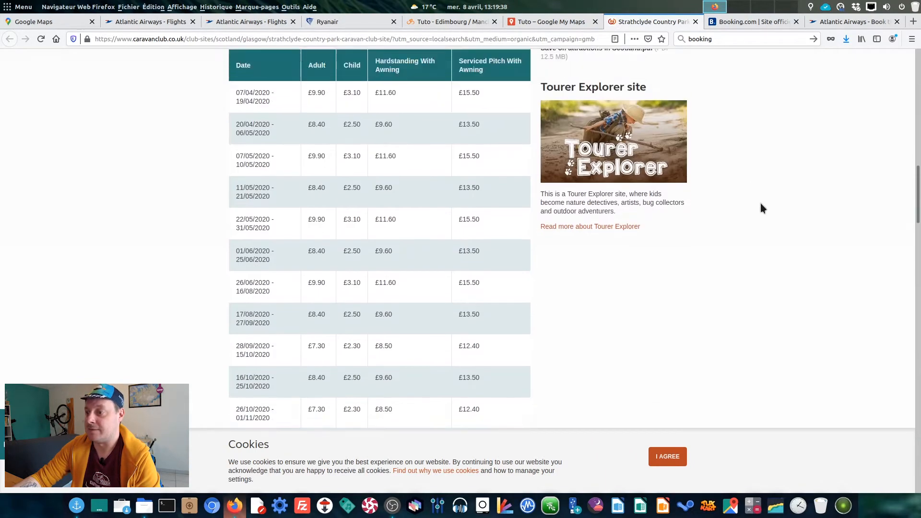
{"action": "scroll", "coordinate": [761, 203], "scroll_direction": "up", "scroll_amount": 8}
{"action": "left_click", "coordinate": [695, 22]}
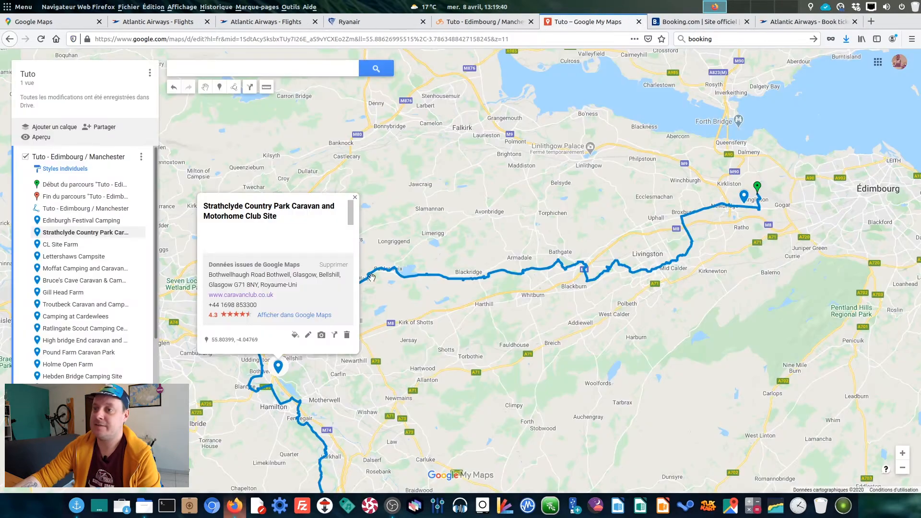
- Close the campsite's details and examine its position relative to the route around Bothwell and Strathclyde Loch
{"action": "left_click", "coordinate": [355, 198]}
{"action": "scroll", "coordinate": [445, 305], "scroll_direction": "up", "scroll_amount": 3}
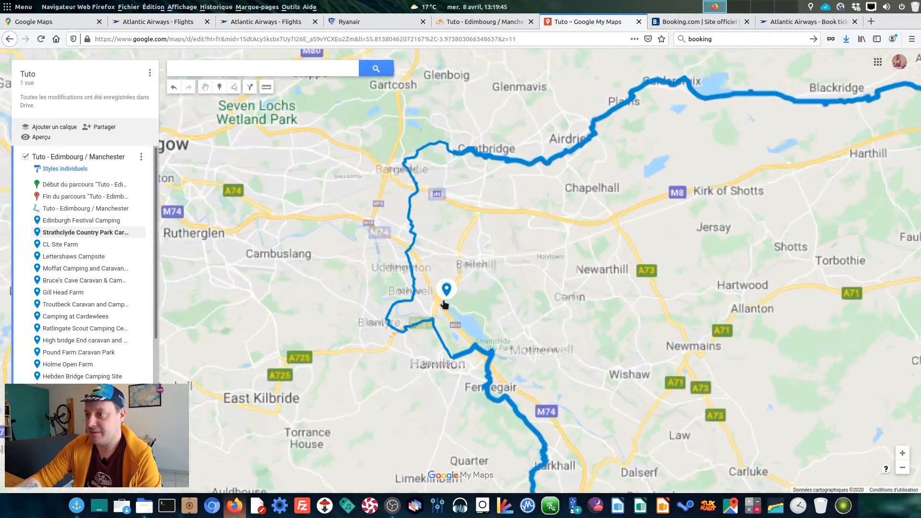
{"action": "scroll", "coordinate": [444, 303], "scroll_direction": "up", "scroll_amount": 3}
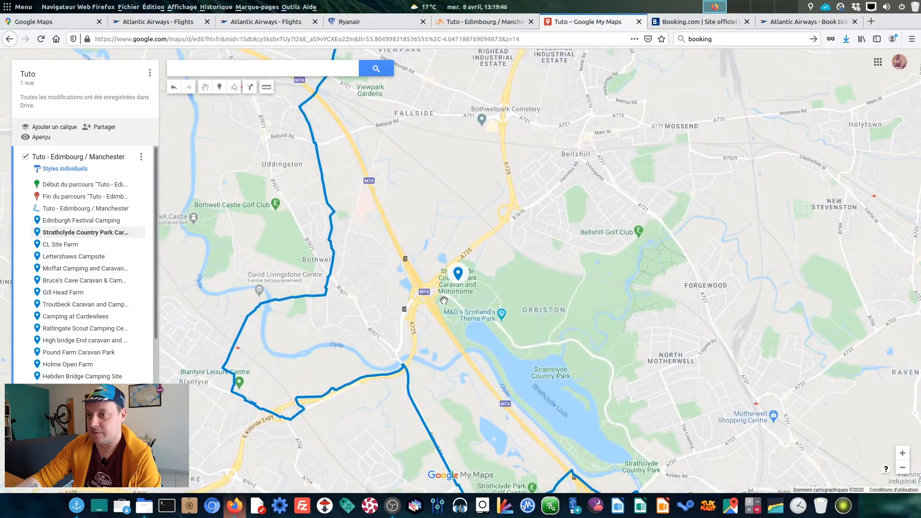
{"action": "scroll", "coordinate": [444, 301], "scroll_direction": "down", "scroll_amount": 1}
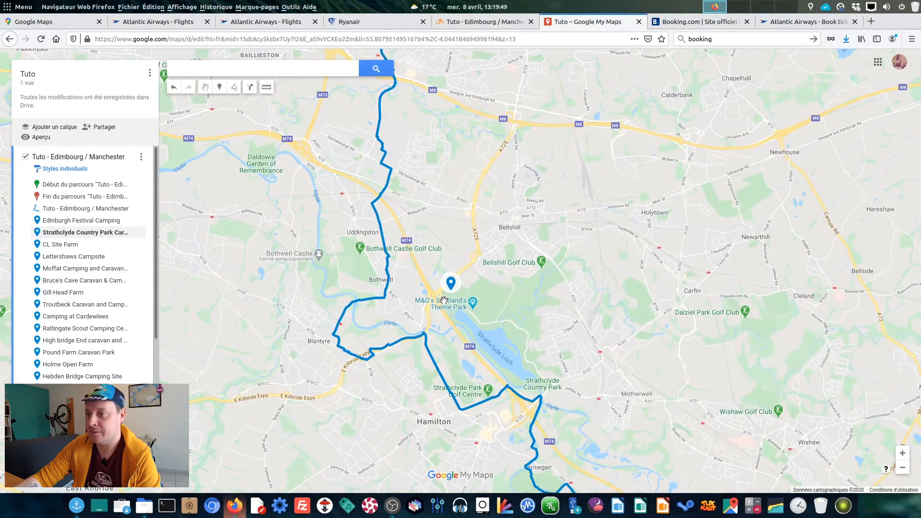
{"action": "scroll", "coordinate": [444, 301], "scroll_direction": "down", "scroll_amount": 1}
{"action": "scroll", "coordinate": [413, 283], "scroll_direction": "up", "scroll_amount": 2}
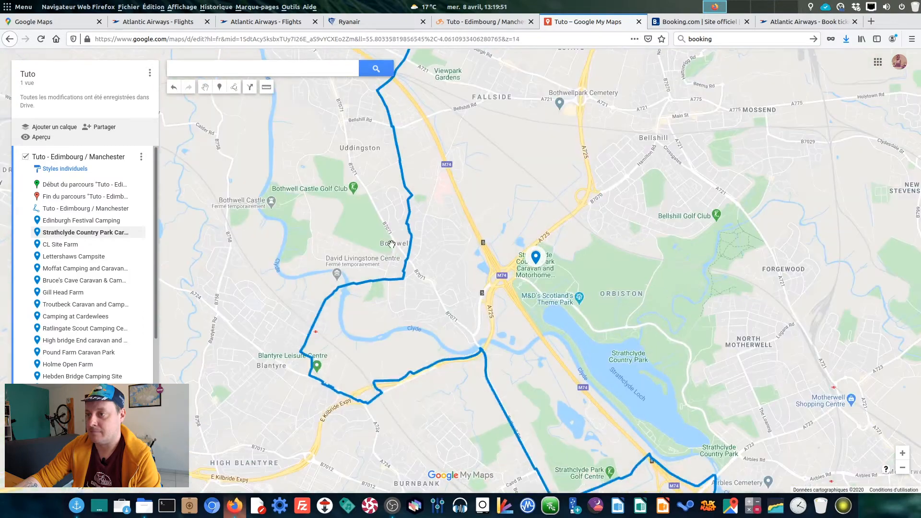
- Switch to the Ride with GPS route, set the map style to Map and locate the Strathclyde Country Park campsite near it
{"action": "left_click", "coordinate": [497, 23]}
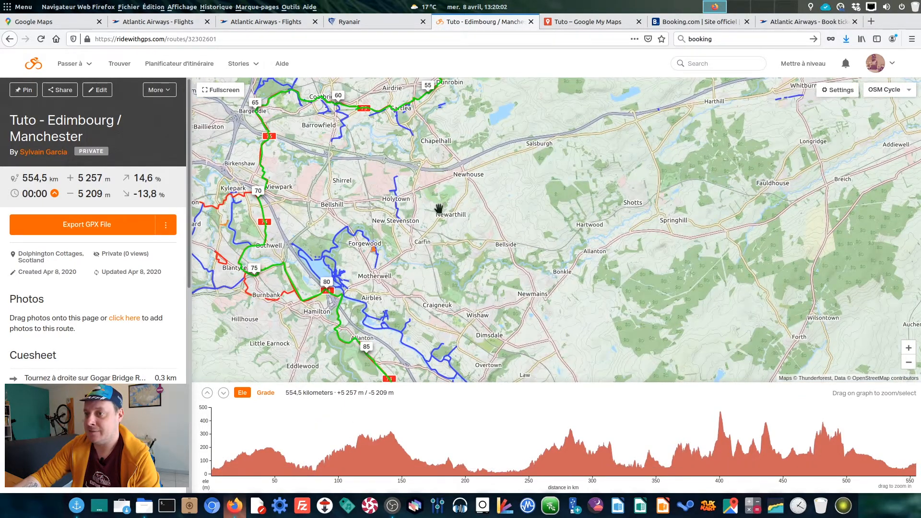
{"action": "left_click_drag", "start_coordinate": [330, 239], "coordinate": [495, 239]}
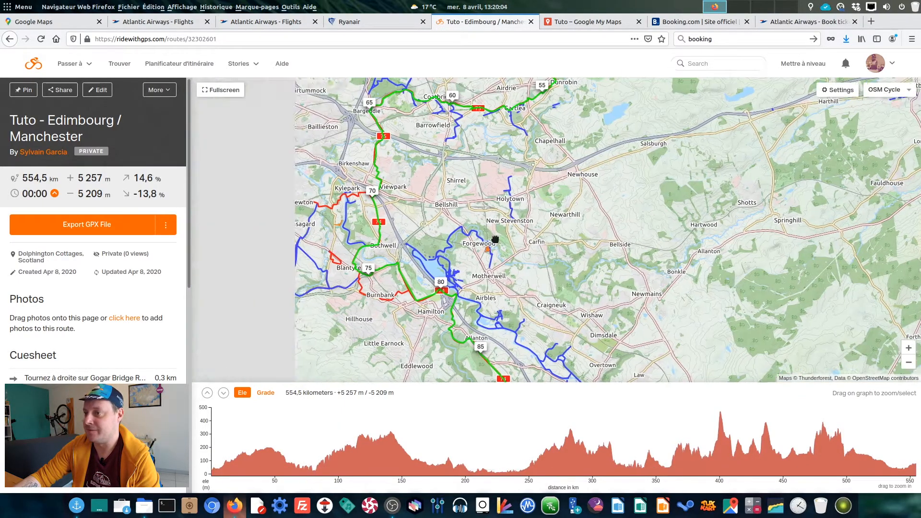
{"action": "left_click", "coordinate": [878, 94]}
{"action": "left_click", "coordinate": [875, 107]}
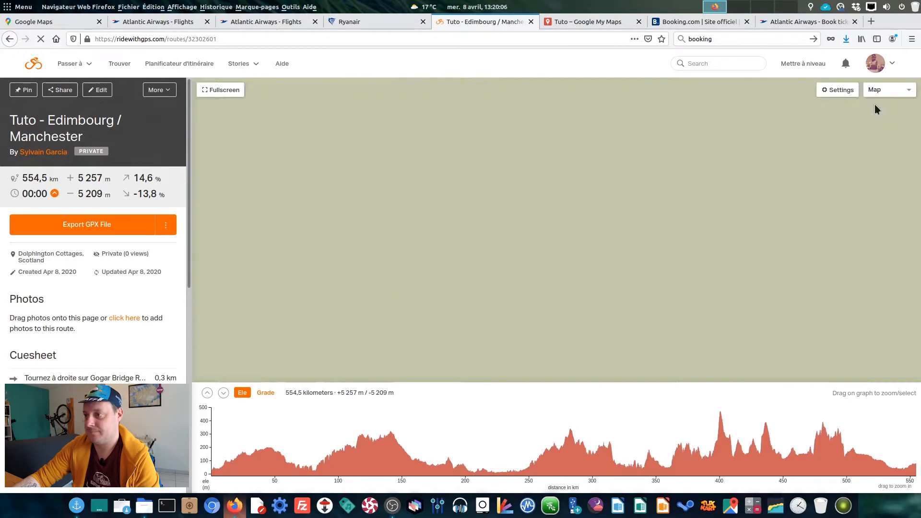
{"action": "scroll", "coordinate": [495, 239], "scroll_direction": "up", "scroll_amount": 3}
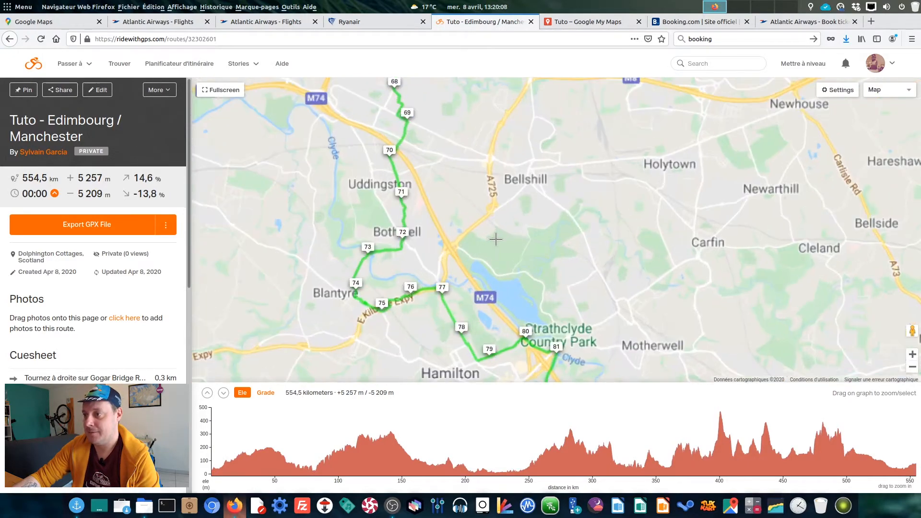
{"action": "scroll", "coordinate": [495, 239], "scroll_direction": "up", "scroll_amount": 1}
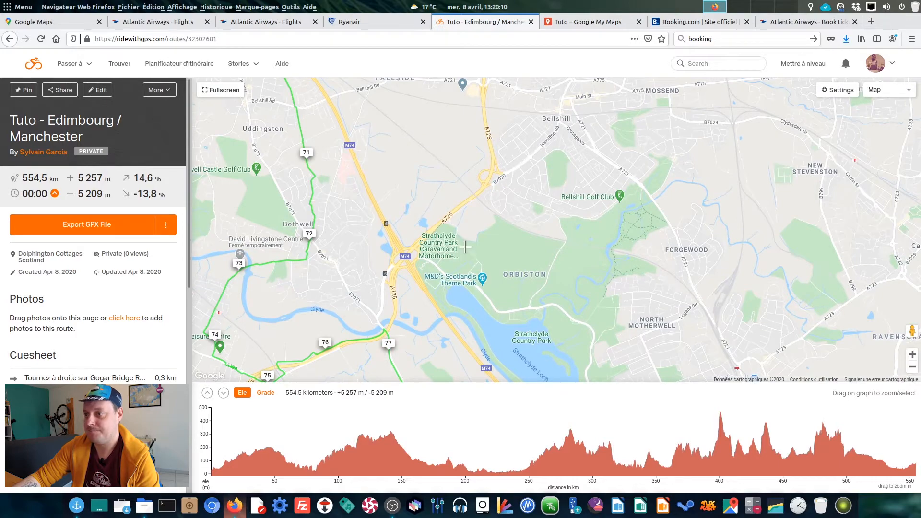
- Select the section from the start to about 76 km on the elevation profile and examine its end near the campsite
{"action": "scroll", "coordinate": [504, 242], "scroll_direction": "down", "scroll_amount": 3}
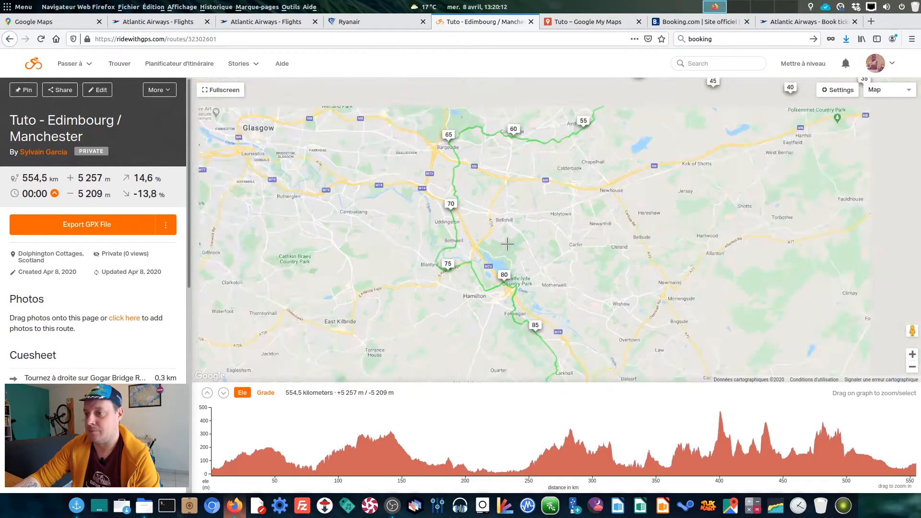
{"action": "mouse_move", "coordinate": [212, 452]}
{"action": "left_mouse_down"}
{"action": "mouse_move", "coordinate": [309, 455]}
{"action": "mouse_move", "coordinate": [307, 448]}
{"action": "left_mouse_up"}
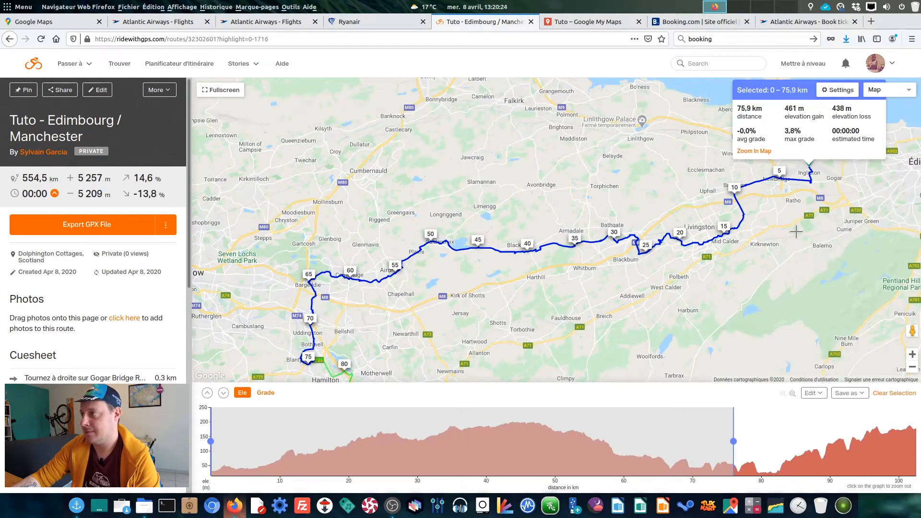
{"action": "scroll", "coordinate": [322, 336], "scroll_direction": "up", "scroll_amount": 4}
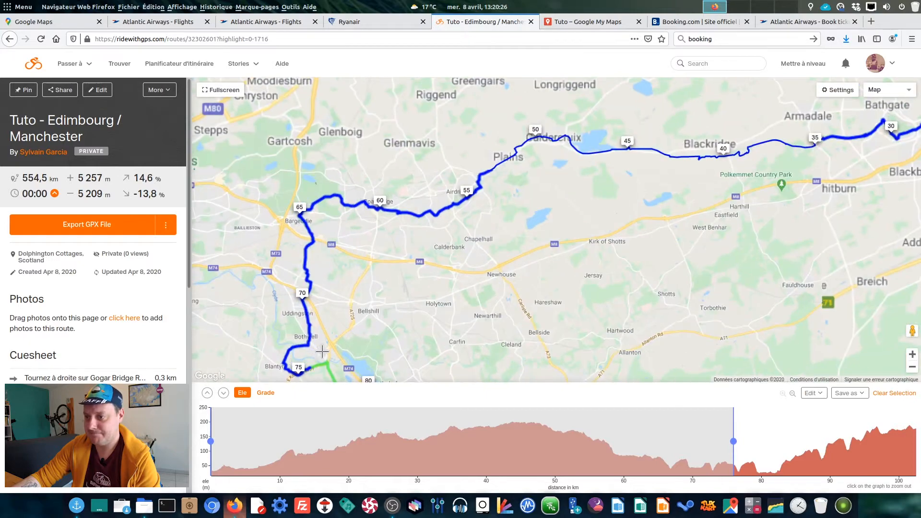
- Save the selected section from the start to about 76 km as a new route named "Tuto Etape 1"
{"action": "left_click_drag", "start_coordinate": [375, 317], "coordinate": [423, 240]}
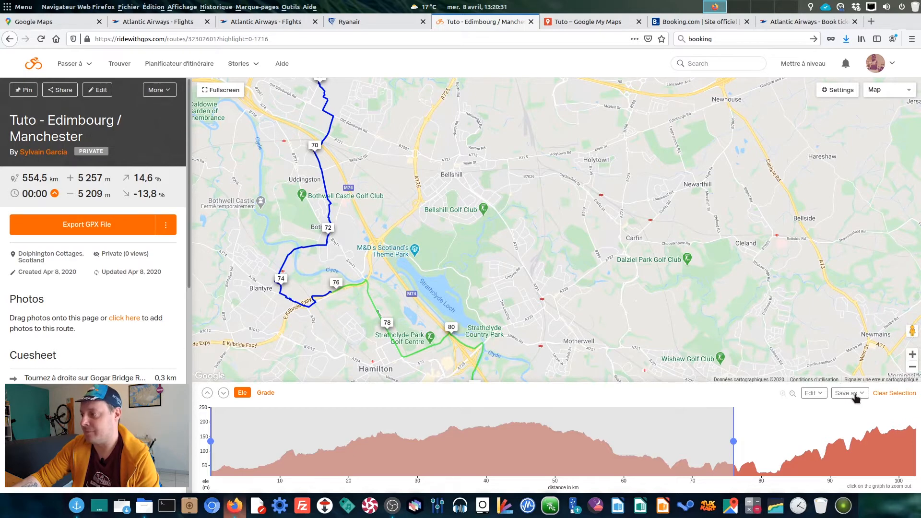
{"action": "left_click", "coordinate": [846, 393]}
{"action": "left_click", "coordinate": [856, 420]}
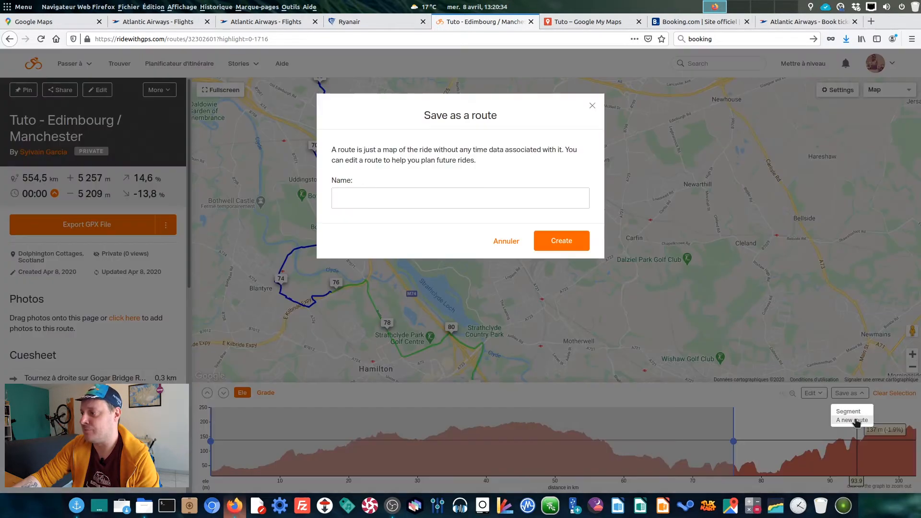
{"action": "left_click", "coordinate": [416, 198]}
{"action": "type", "text": "Tuto Etape "}
{"action": "type", "text": "1"}
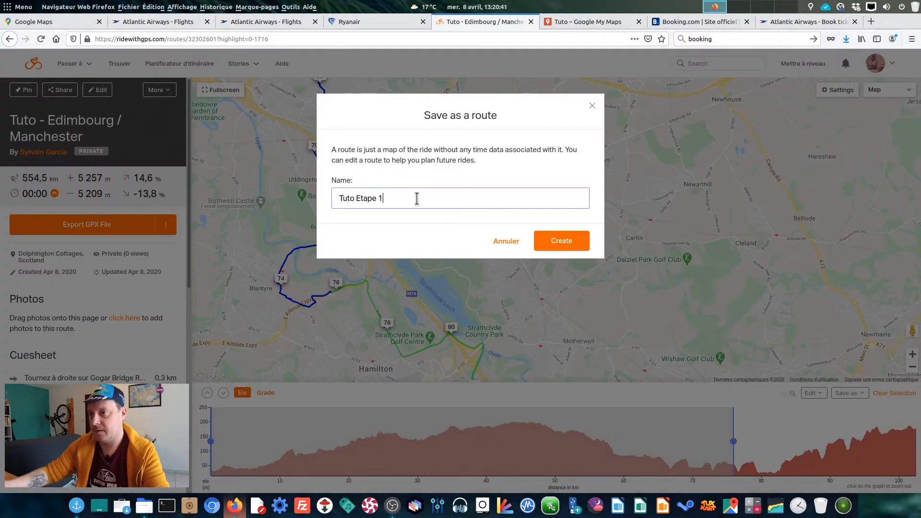
{"action": "left_click", "coordinate": [562, 237]}
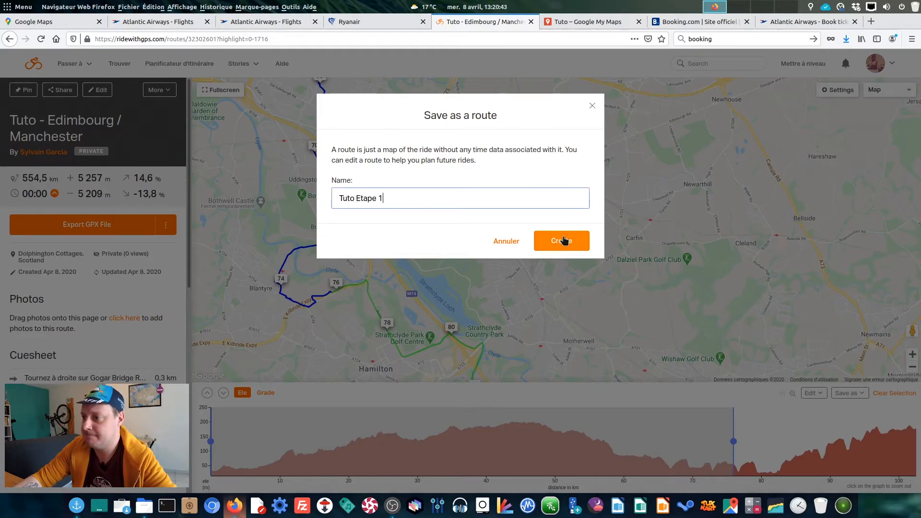
- Open the saved Tuto Etape 1 route and download it as a GPX file without any extra export options
{"action": "left_click", "coordinate": [537, 174]}
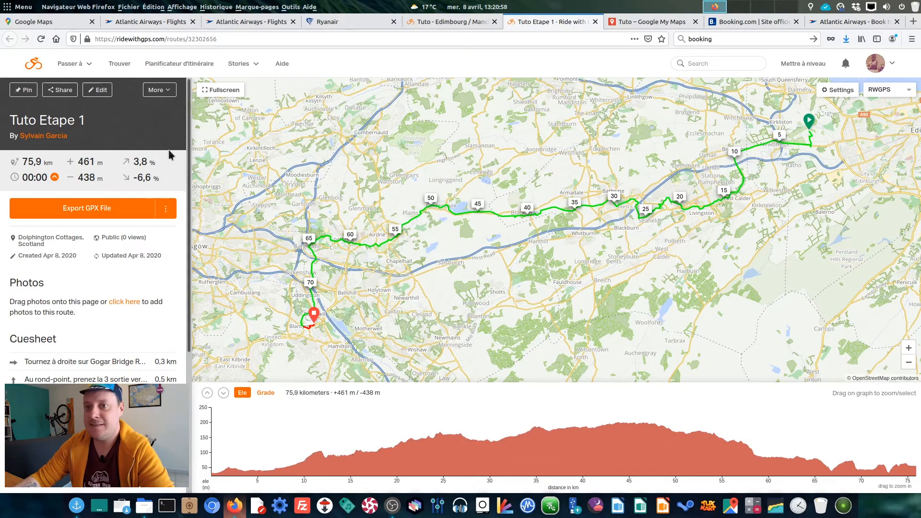
{"action": "left_click", "coordinate": [97, 215]}
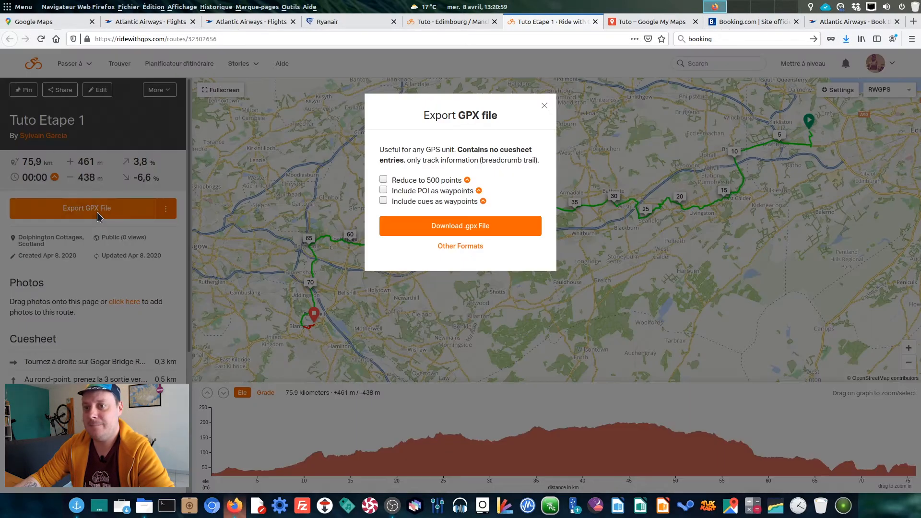
{"action": "left_click", "coordinate": [456, 230]}
{"action": "left_click", "coordinate": [530, 316]}
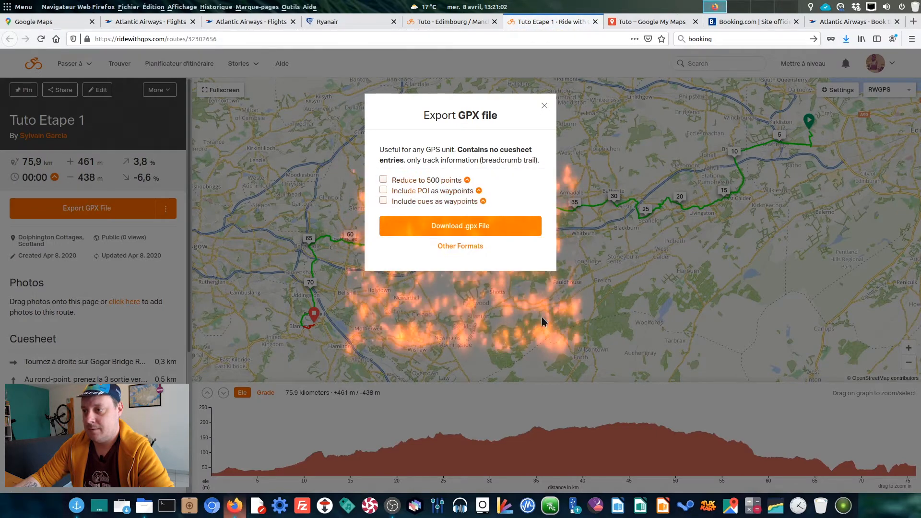
{"action": "left_click", "coordinate": [545, 105]}
- Check the downloaded Tuto_Etape_1.gpx in the Téléchargements folder and return to the route page
{"action": "left_click", "coordinate": [122, 506]}
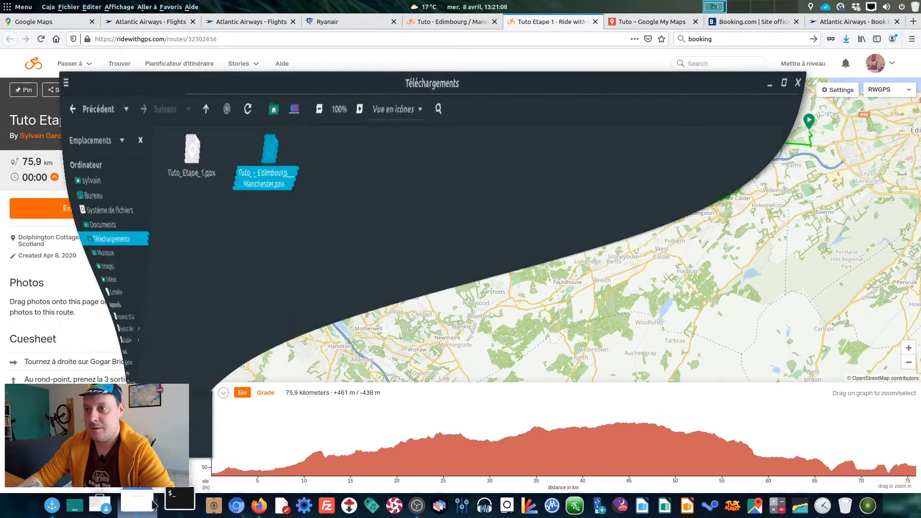
{"action": "left_click", "coordinate": [192, 129]}
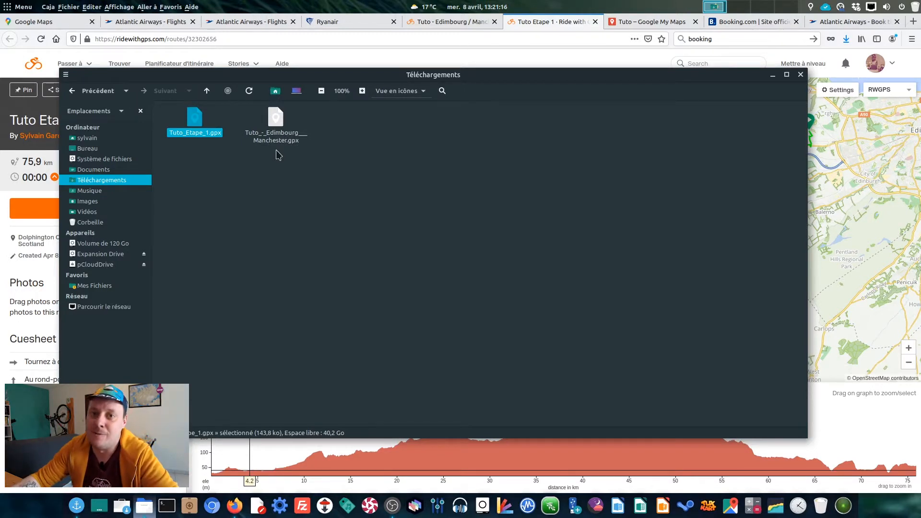
{"action": "left_click", "coordinate": [774, 73]}
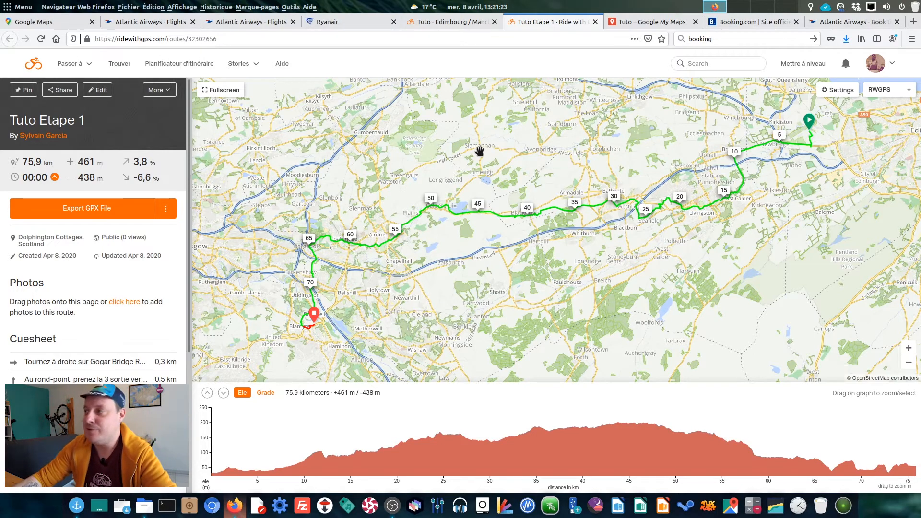
- Open Tuto Etape 1 for editing and examine the roads between its end and the Strathclyde Country Park campsite
{"action": "left_click_drag", "start_coordinate": [465, 230], "coordinate": [515, 225]}
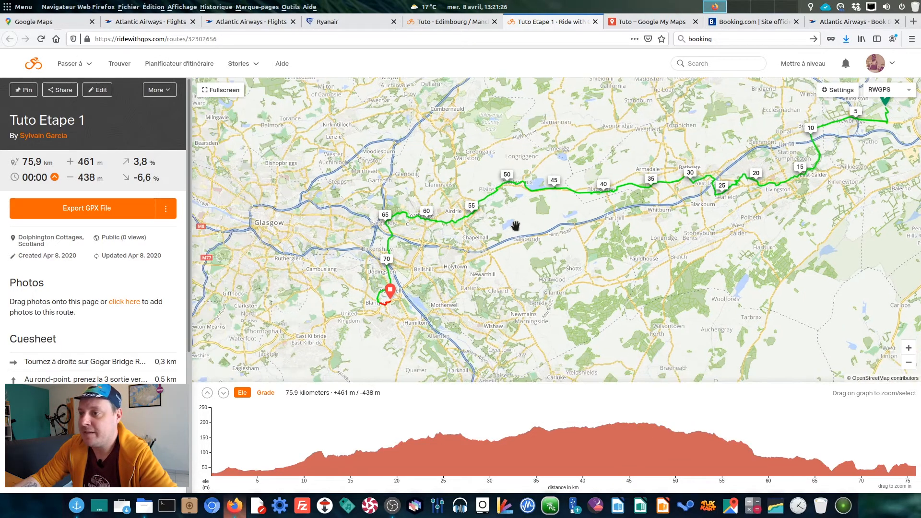
{"action": "scroll", "coordinate": [344, 309], "scroll_direction": "up", "scroll_amount": 3}
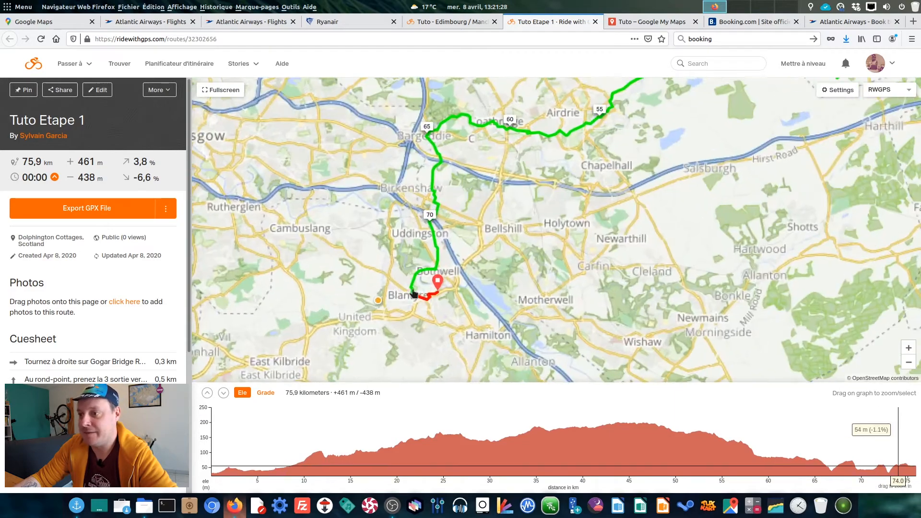
{"action": "scroll", "coordinate": [543, 276], "scroll_direction": "down", "scroll_amount": 3}
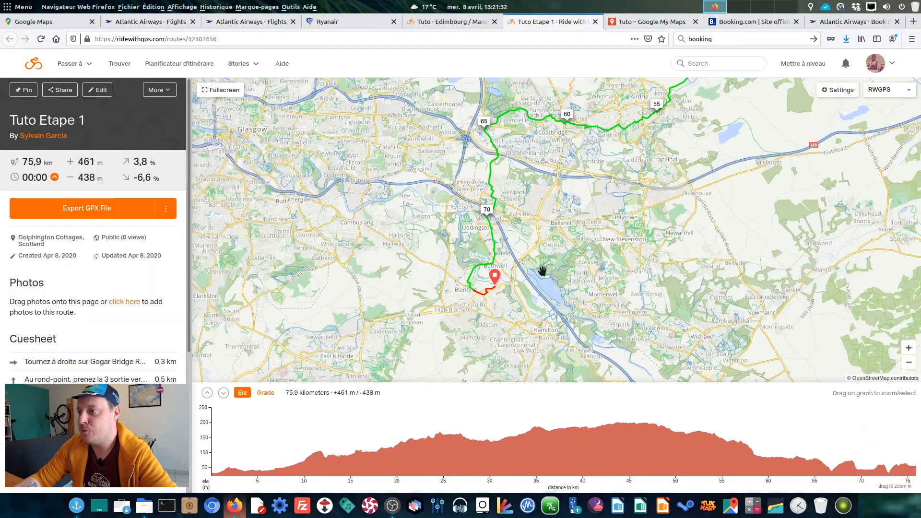
{"action": "left_click", "coordinate": [100, 92]}
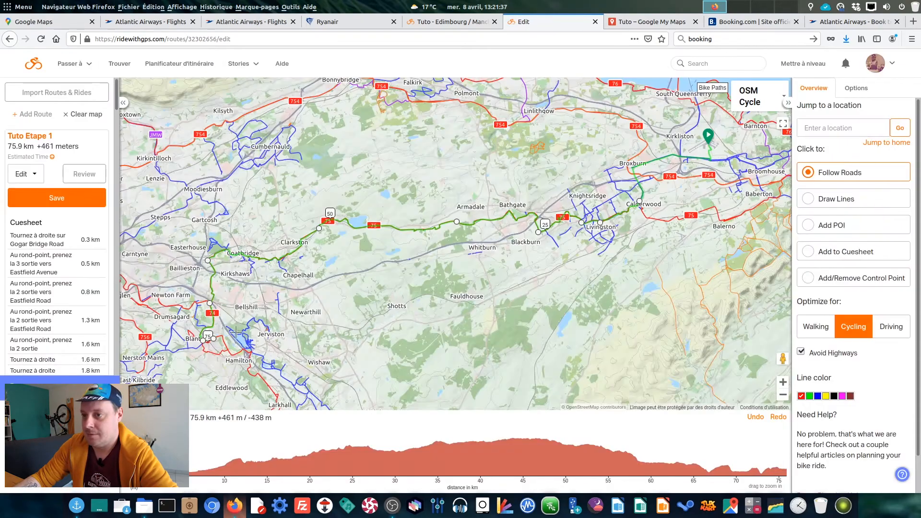
{"action": "scroll", "coordinate": [211, 341], "scroll_direction": "up", "scroll_amount": 1}
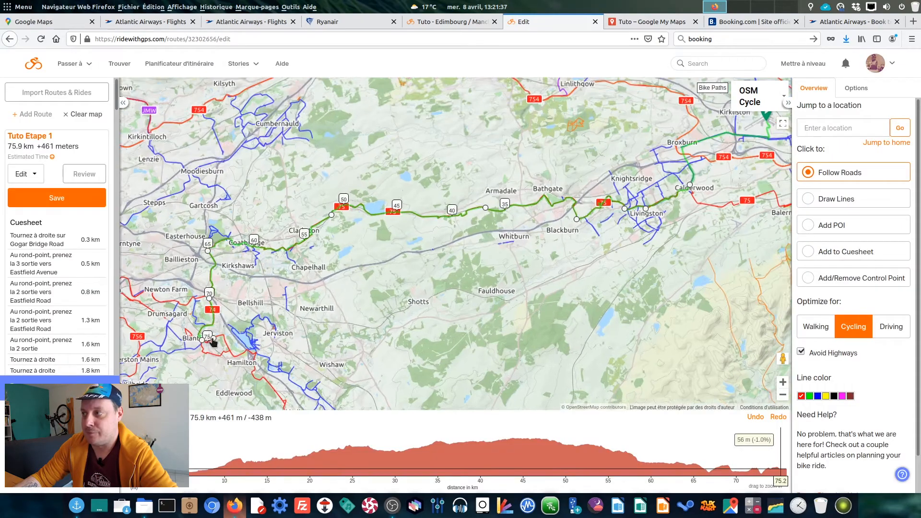
{"action": "scroll", "coordinate": [296, 310], "scroll_direction": "up", "scroll_amount": 3}
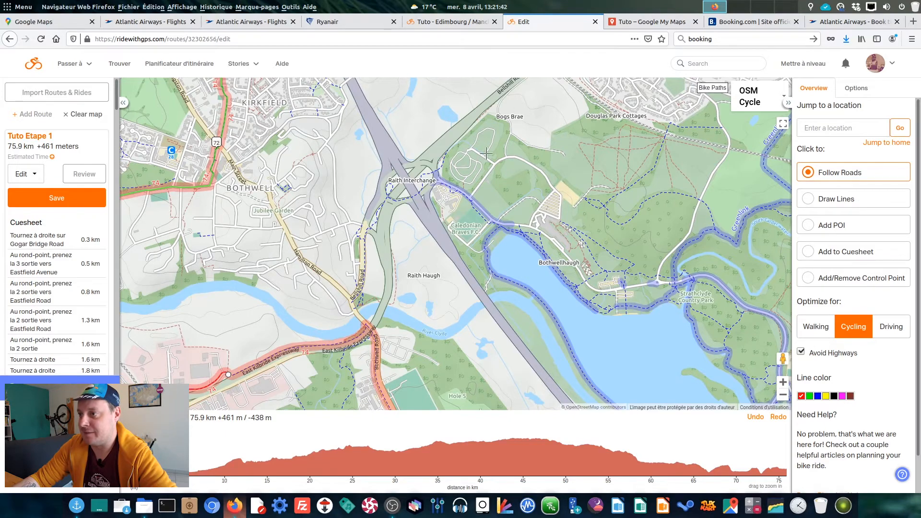
{"action": "scroll", "coordinate": [491, 173], "scroll_direction": "up", "scroll_amount": 1}
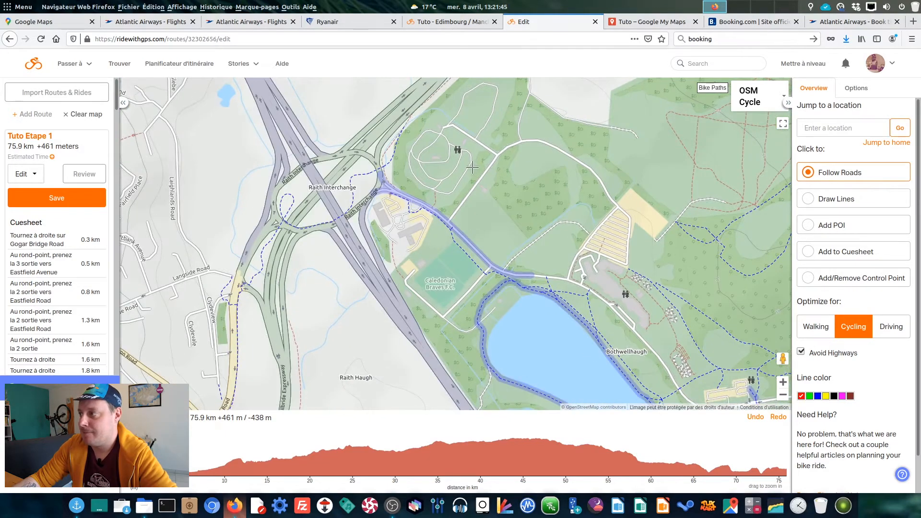
{"action": "left_click_drag", "start_coordinate": [449, 178], "coordinate": [590, 89]}
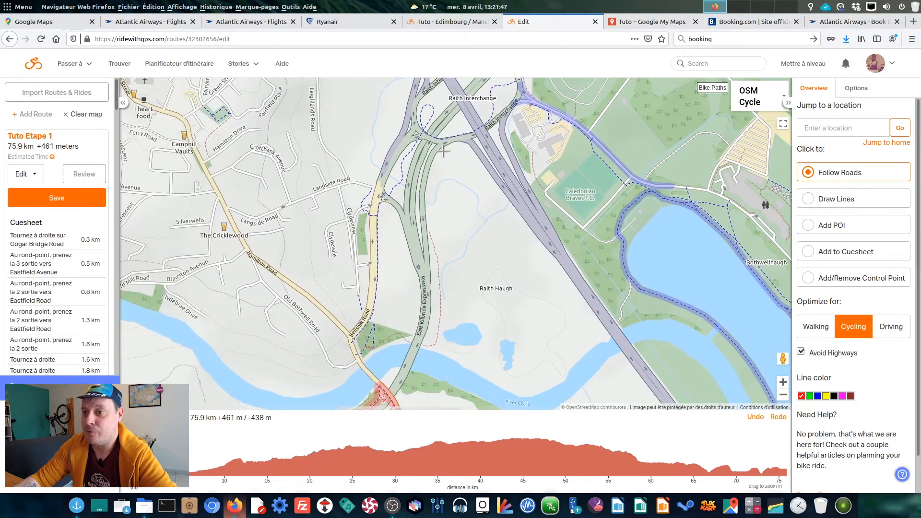
- Switch to Google My Maps and copy the full name of the Strathclyde Country Park Caravan and Motorhome Club Site
{"action": "left_click", "coordinate": [442, 22]}
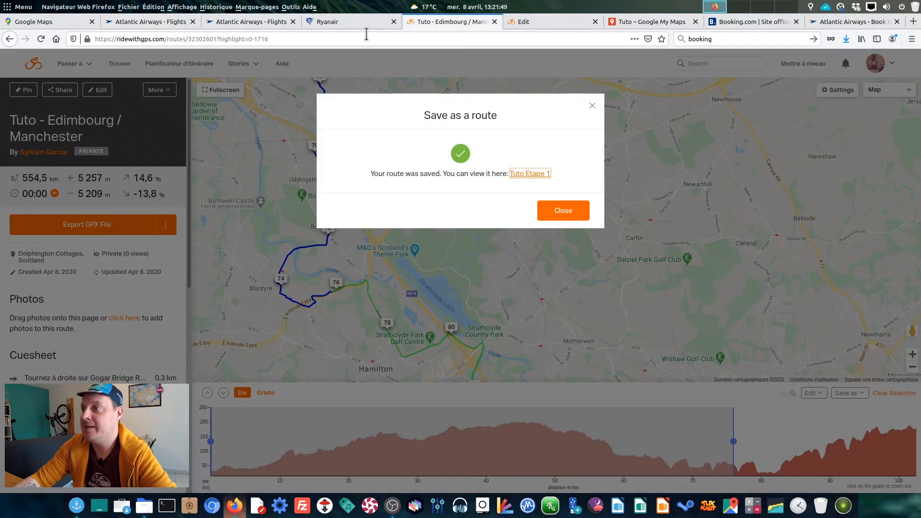
{"action": "left_click", "coordinate": [620, 21]}
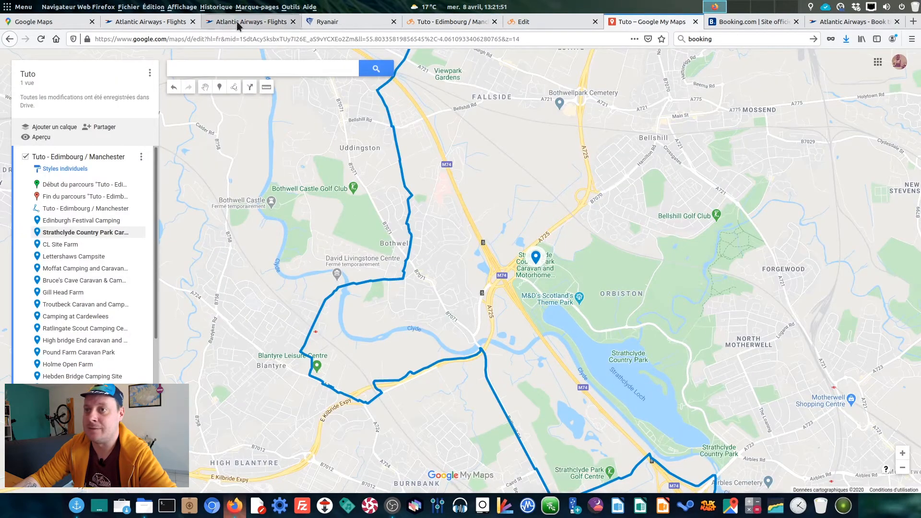
{"action": "left_click", "coordinate": [78, 235]}
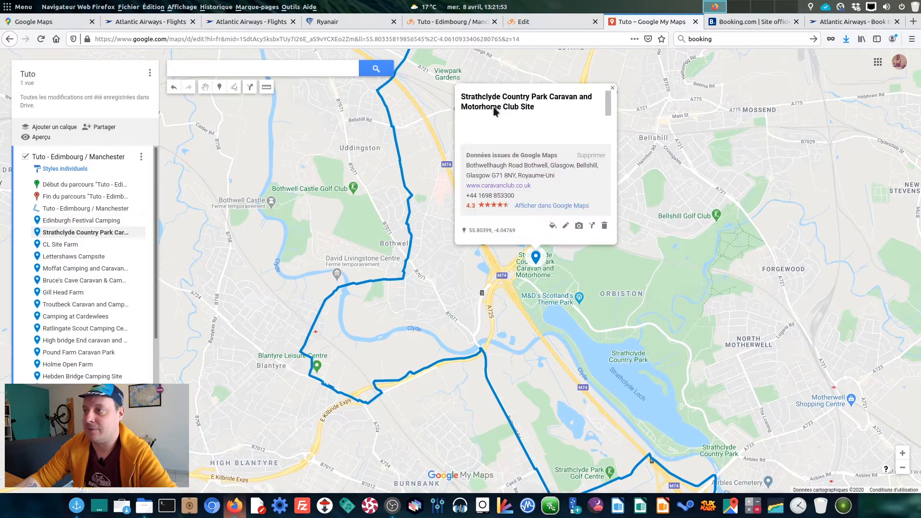
{"action": "left_click_drag", "start_coordinate": [532, 105], "coordinate": [454, 88]}
{"action": "double_click", "coordinate": [489, 96]}
{"action": "left_click", "coordinate": [490, 99]}
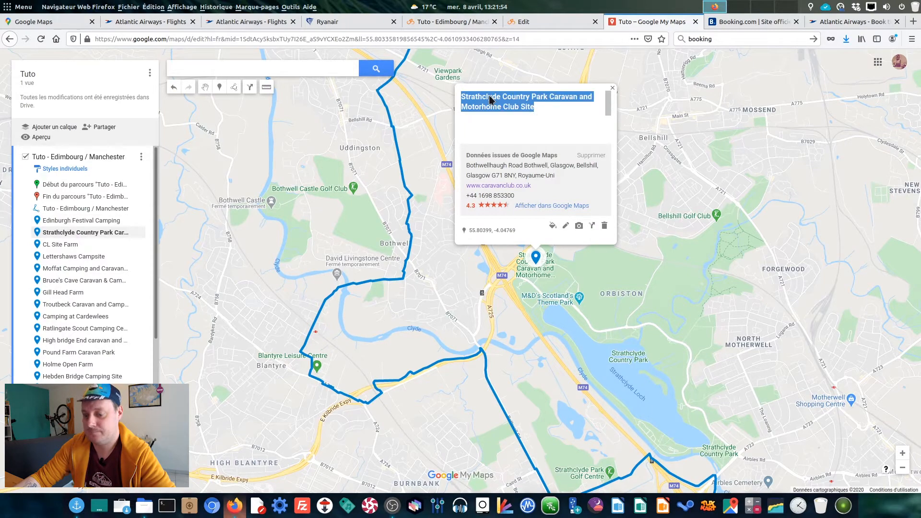
- In the Ride with GPS editor, look up the copied campsite name and extend the Tuto Etape 1 route to that point
{"action": "left_click", "coordinate": [453, 21]}
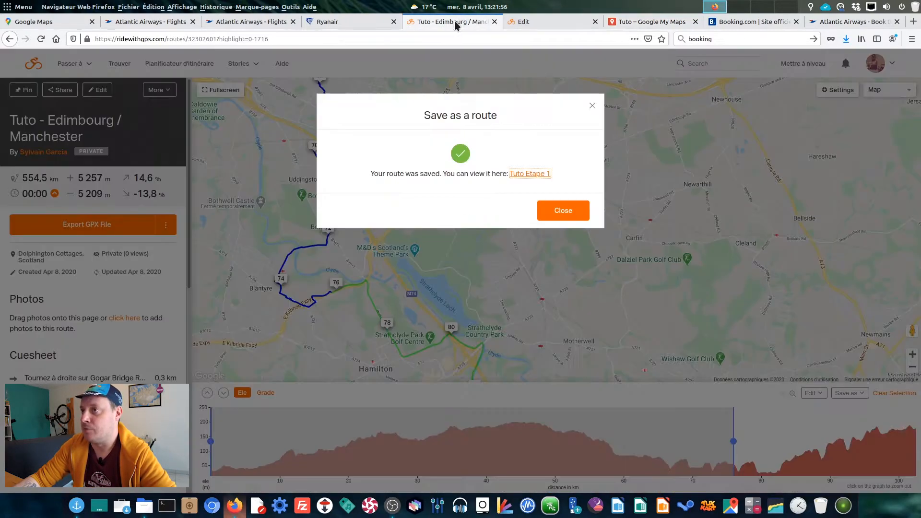
{"action": "left_click", "coordinate": [529, 21]}
{"action": "left_click", "coordinate": [844, 121]}
{"action": "key", "text": "ctrl+v"}
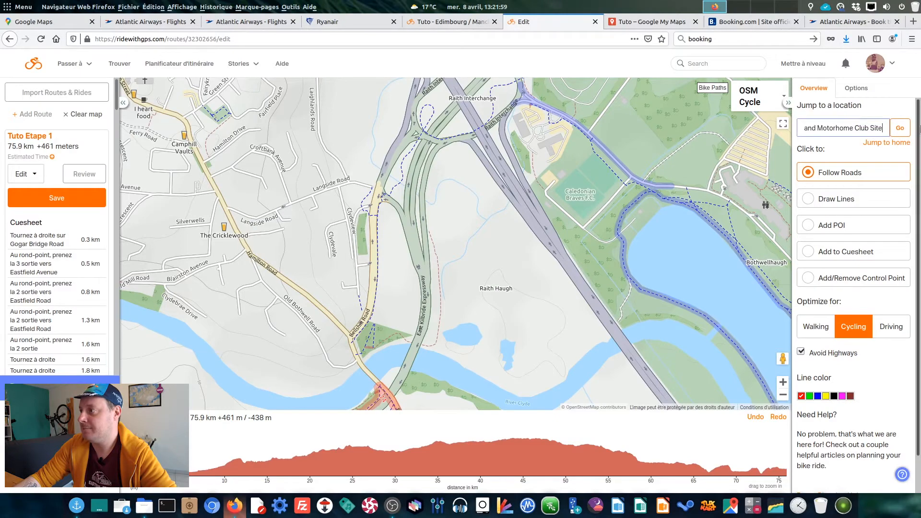
{"action": "left_click", "coordinate": [900, 127]}
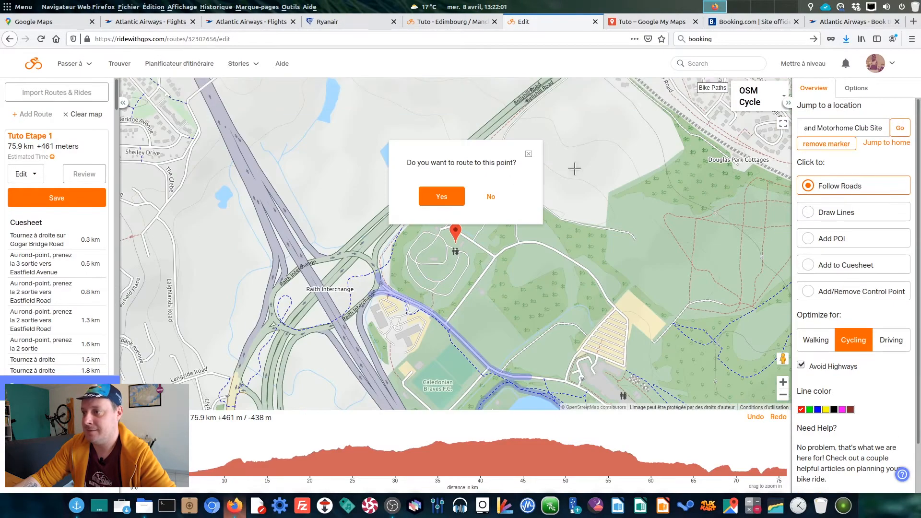
{"action": "left_click", "coordinate": [455, 197]}
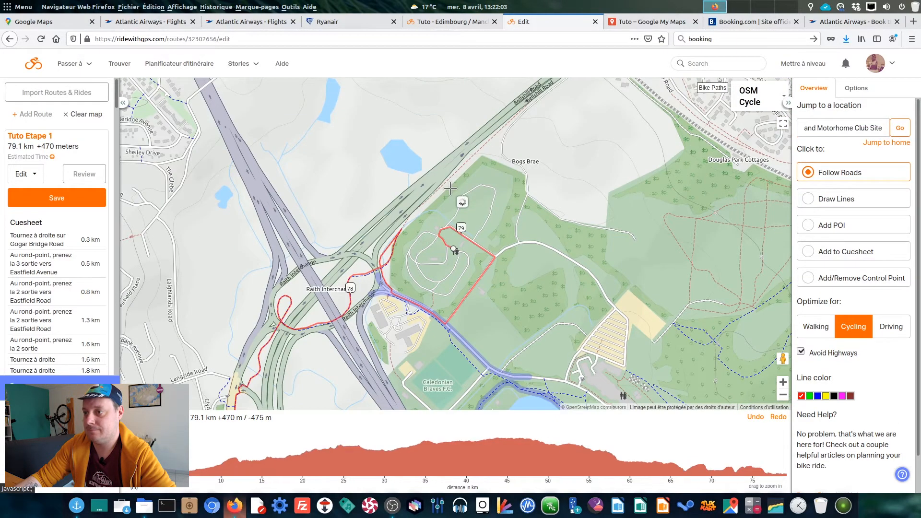
- Check the extended end of the route and save it as an update of Tuto Etape 1 with Private visibility
{"action": "scroll", "coordinate": [446, 192], "scroll_direction": "down", "scroll_amount": 2}
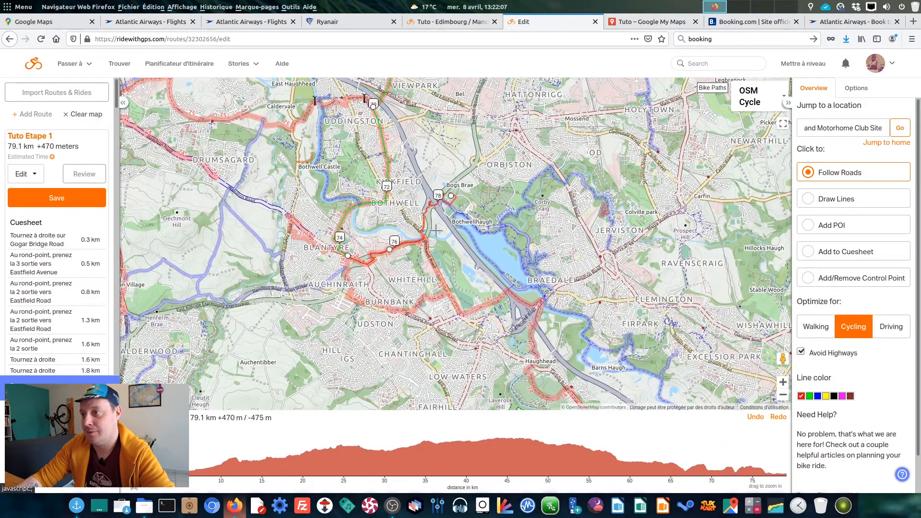
{"action": "scroll", "coordinate": [436, 231], "scroll_direction": "up", "scroll_amount": 2}
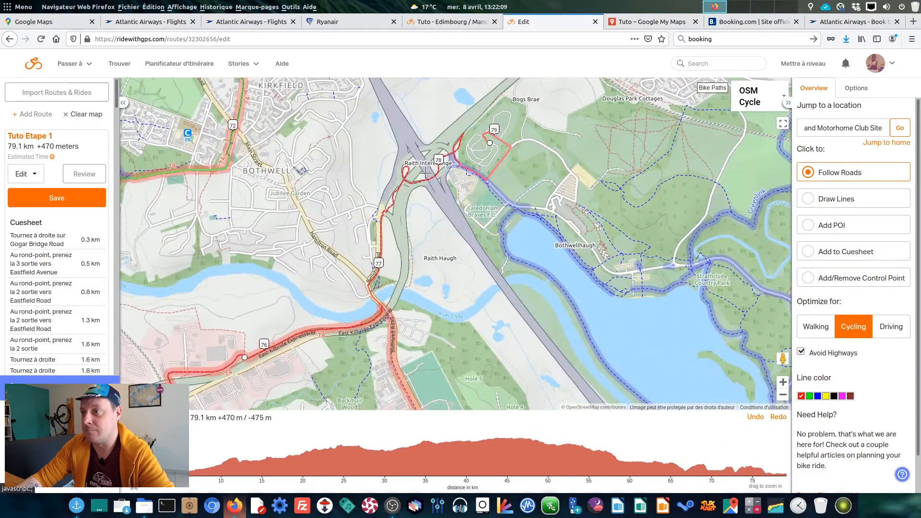
{"action": "scroll", "coordinate": [500, 146], "scroll_direction": "down", "scroll_amount": 1}
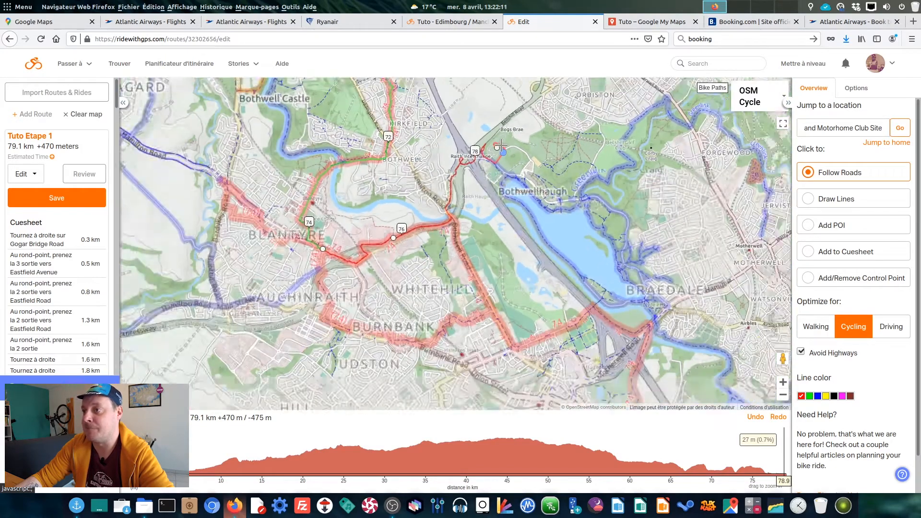
{"action": "left_click", "coordinate": [74, 203]}
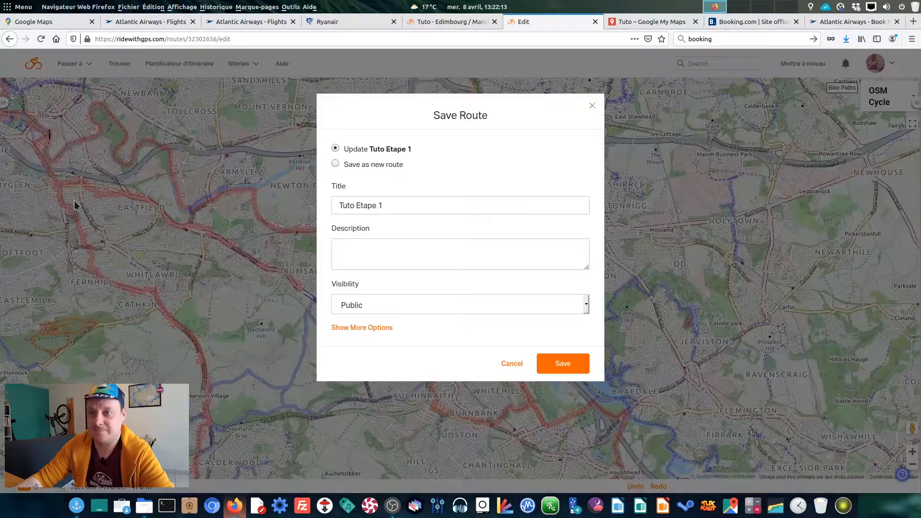
{"action": "left_click", "coordinate": [428, 304]}
{"action": "left_click", "coordinate": [415, 333]}
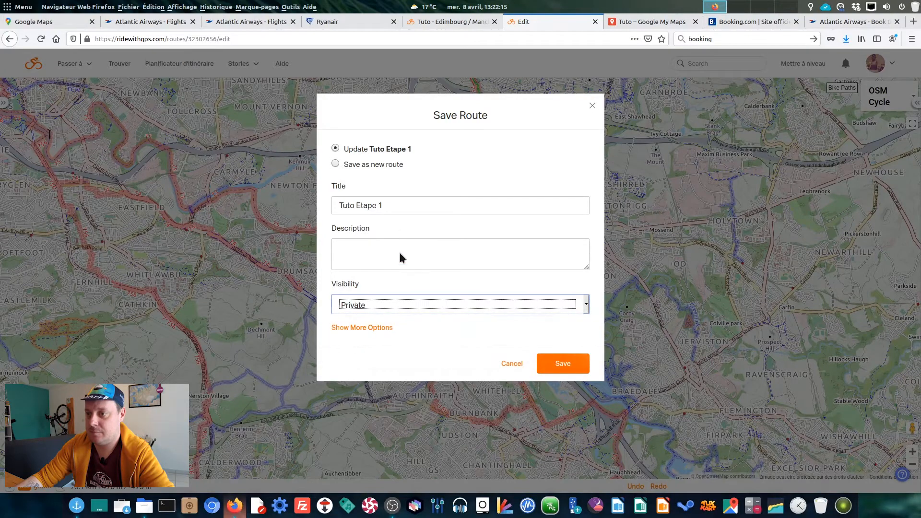
{"action": "left_click", "coordinate": [565, 361]}
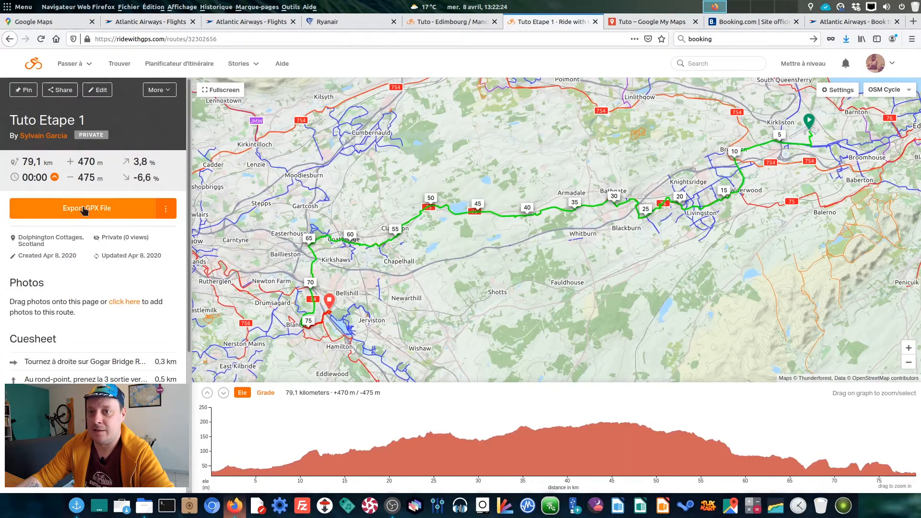
- Export the updated Tuto Etape 1 route as a GPX file and save Tuto_Etape_1.gpx to disk
{"action": "left_click", "coordinate": [84, 210]}
{"action": "left_click", "coordinate": [450, 223]}
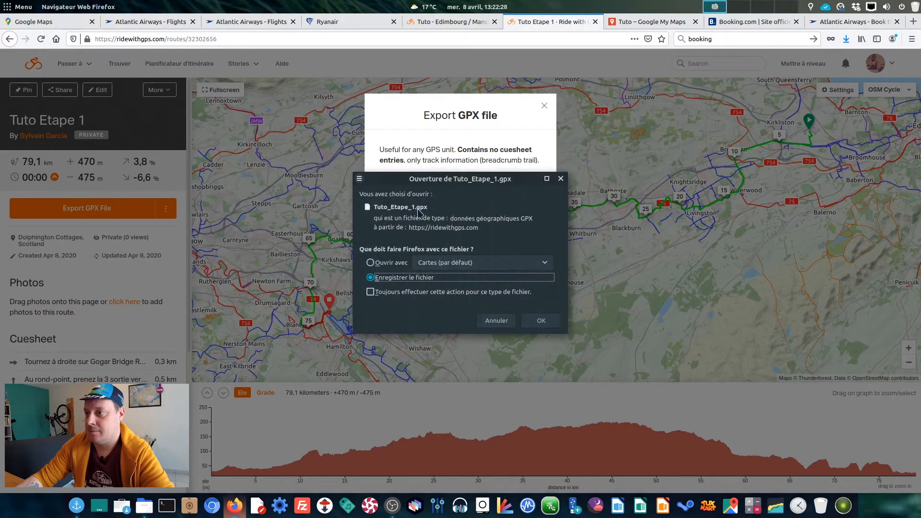
{"action": "left_click", "coordinate": [541, 320]}
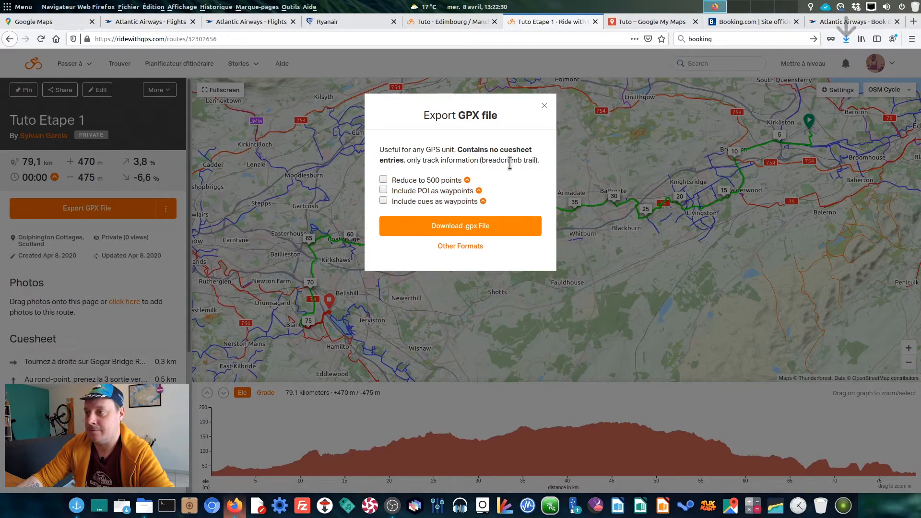
{"action": "left_click", "coordinate": [544, 106]}
{"action": "scroll", "coordinate": [715, 212], "scroll_direction": "down", "scroll_amount": 2}
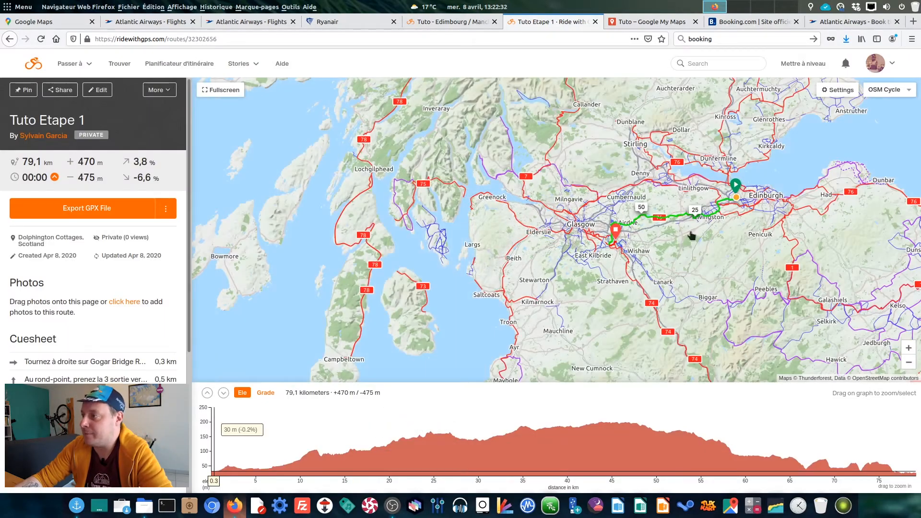
- Look over the Tuto Etape 1 map, return to the Tuto - Edimbourg / Manchester route and close its Save as a route dialog
{"action": "scroll", "coordinate": [618, 247], "scroll_direction": "up", "scroll_amount": 2}
{"action": "scroll", "coordinate": [586, 240], "scroll_direction": "down", "scroll_amount": 1}
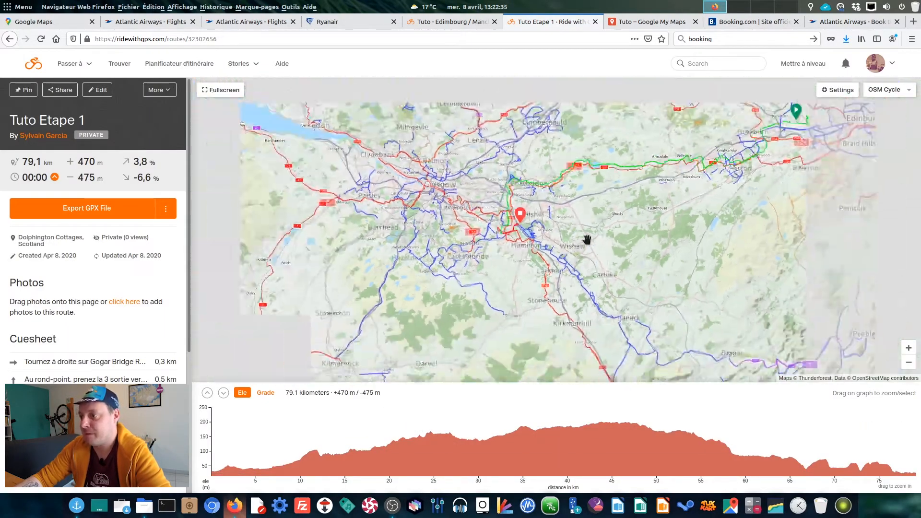
{"action": "left_click_drag", "start_coordinate": [585, 240], "coordinate": [467, 212]}
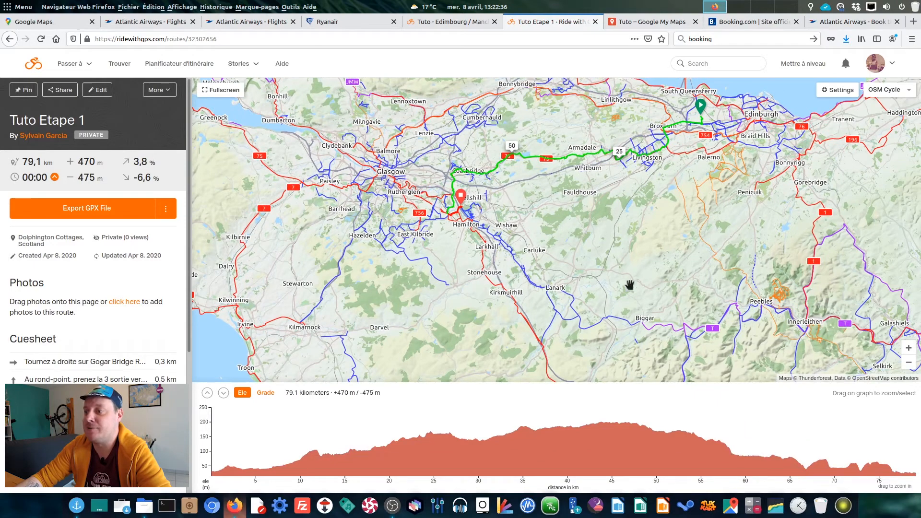
{"action": "left_click", "coordinate": [462, 21]}
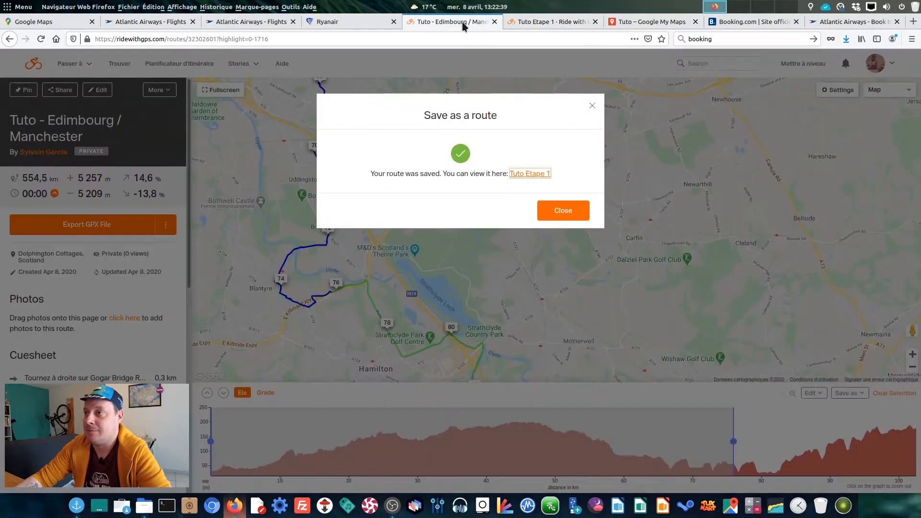
{"action": "left_click", "coordinate": [593, 106]}
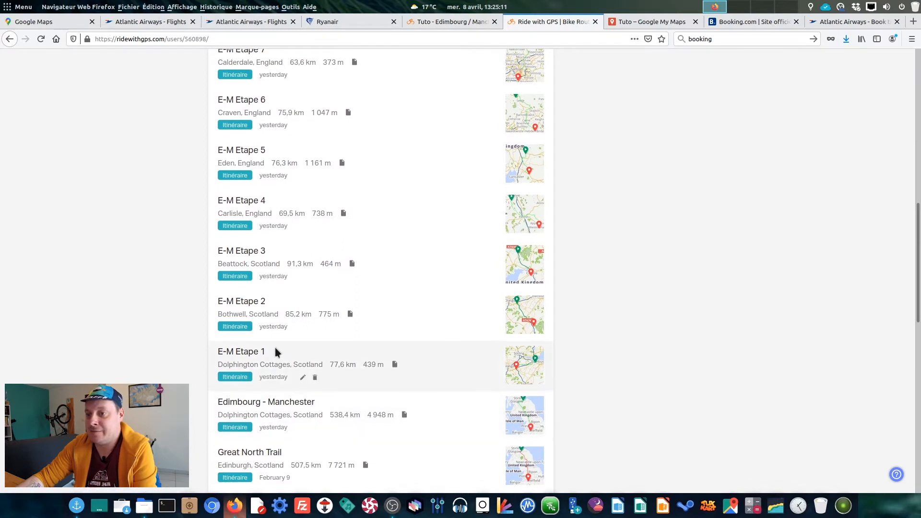
- Open E-M Etape 7 from the list of saved routes and examine where it ends near Manchester Airport
{"action": "scroll", "coordinate": [275, 348], "scroll_direction": "up", "scroll_amount": 2}
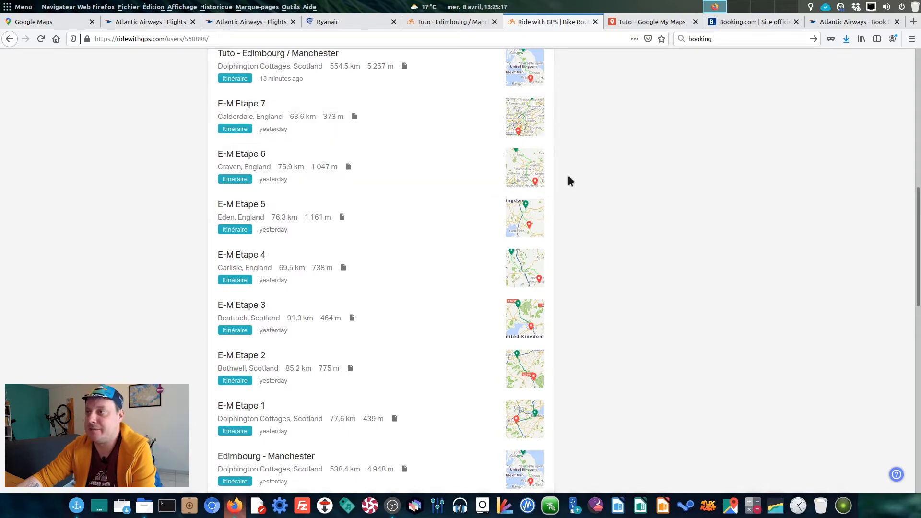
{"action": "scroll", "coordinate": [568, 175], "scroll_direction": "up", "scroll_amount": 2}
{"action": "left_click", "coordinate": [531, 174]}
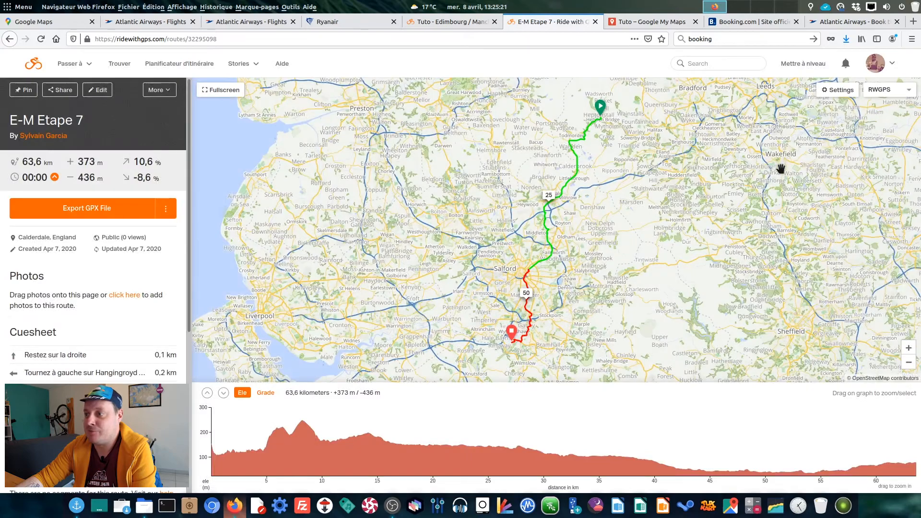
{"action": "scroll", "coordinate": [514, 345], "scroll_direction": "up", "scroll_amount": 4}
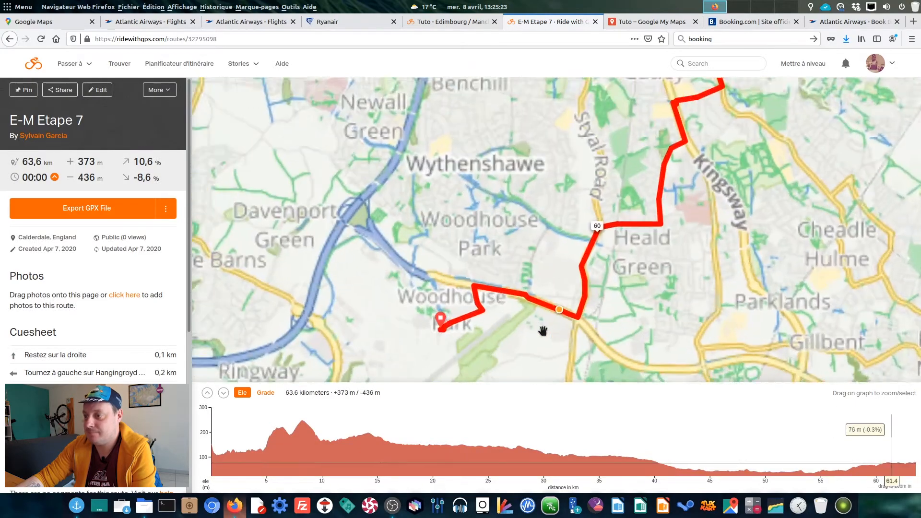
{"action": "left_click_drag", "start_coordinate": [514, 360], "coordinate": [522, 259]}
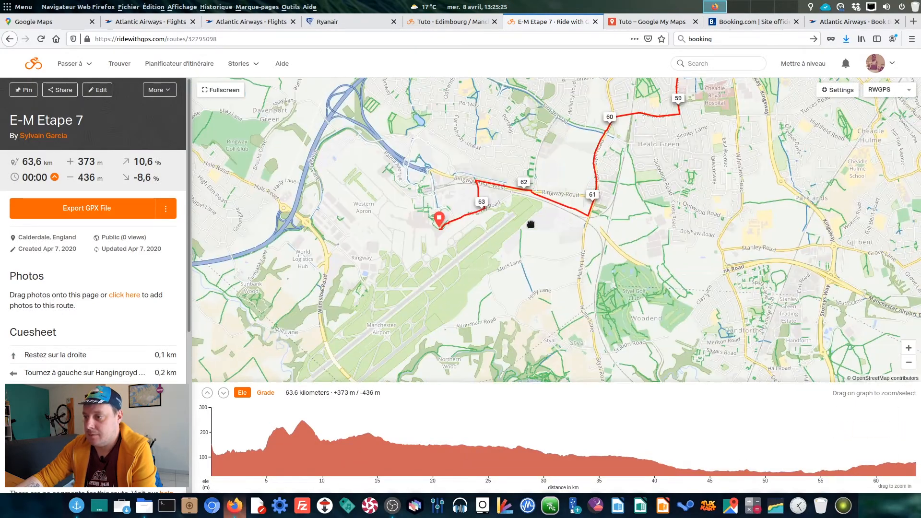
{"action": "scroll", "coordinate": [416, 221], "scroll_direction": "down", "scroll_amount": 5}
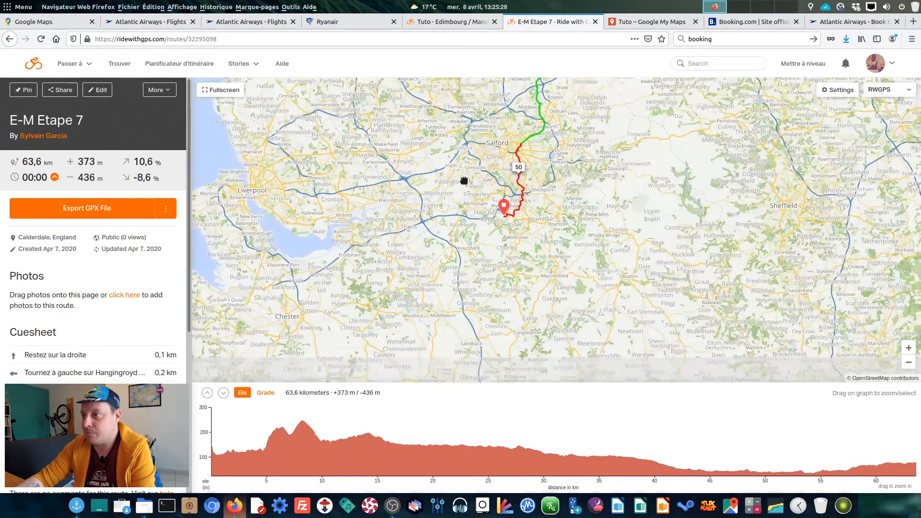
{"action": "left_click_drag", "start_coordinate": [463, 181], "coordinate": [426, 245]}
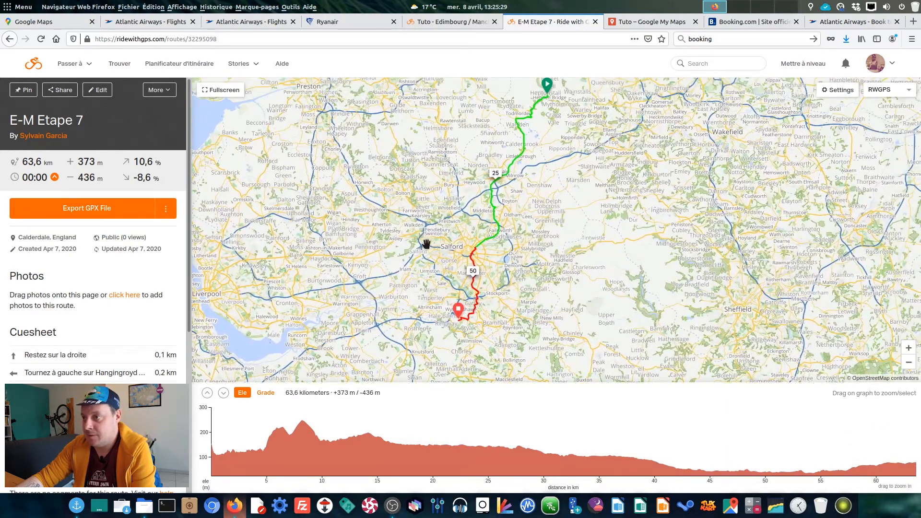
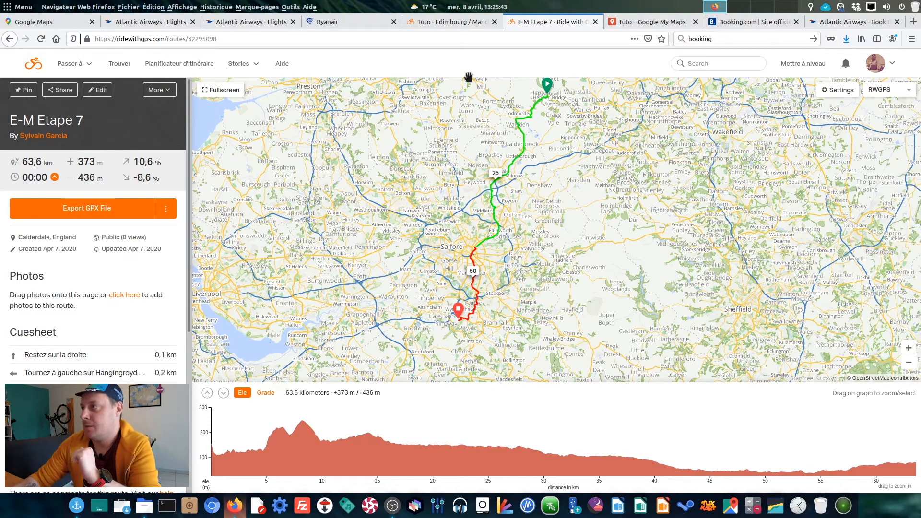
- Switch to Booking.com and set the stay's destination to Aéroport de Manchester, Royaume-Uni
{"action": "left_click", "coordinate": [728, 21]}
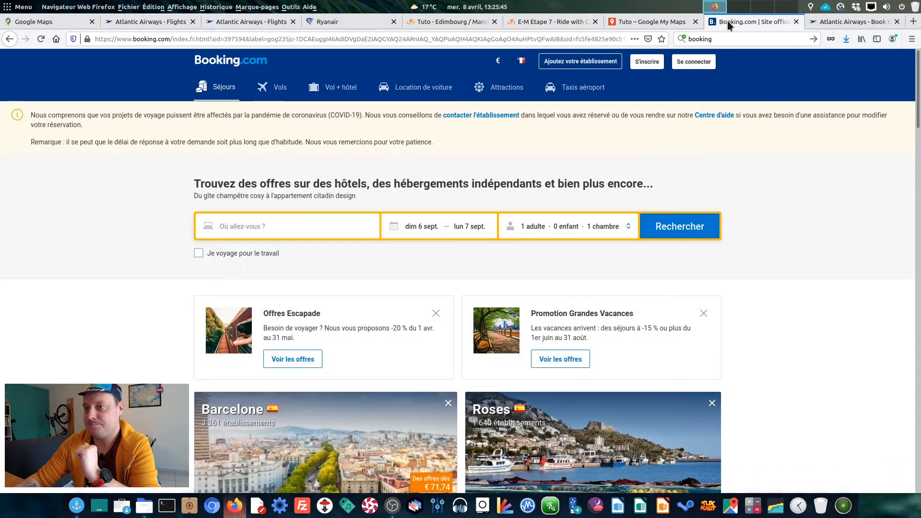
{"action": "left_click", "coordinate": [319, 217]}
{"action": "type", "text": "aé"}
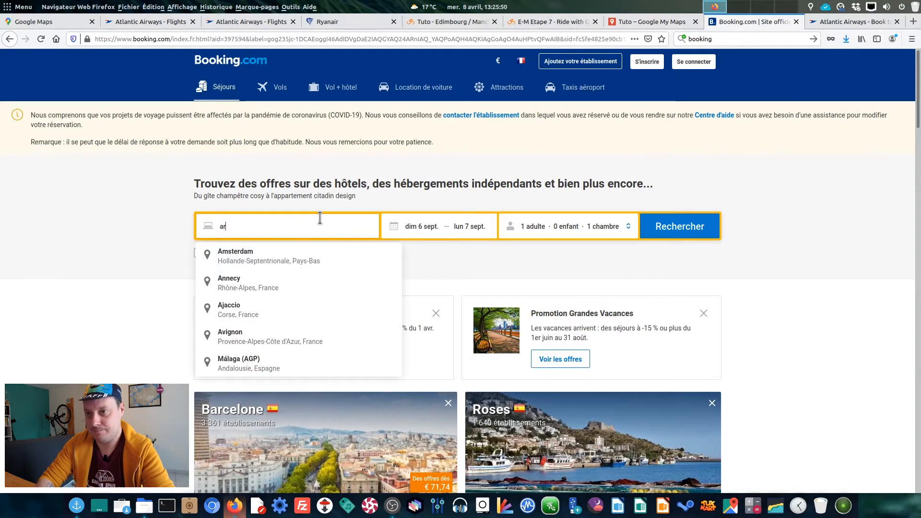
{"action": "type", "text": "roport manc"}
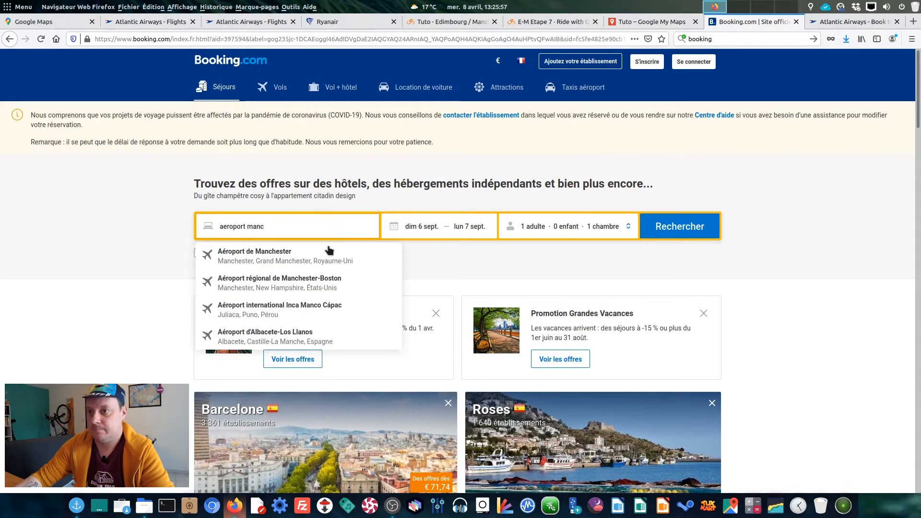
{"action": "left_click", "coordinate": [329, 261]}
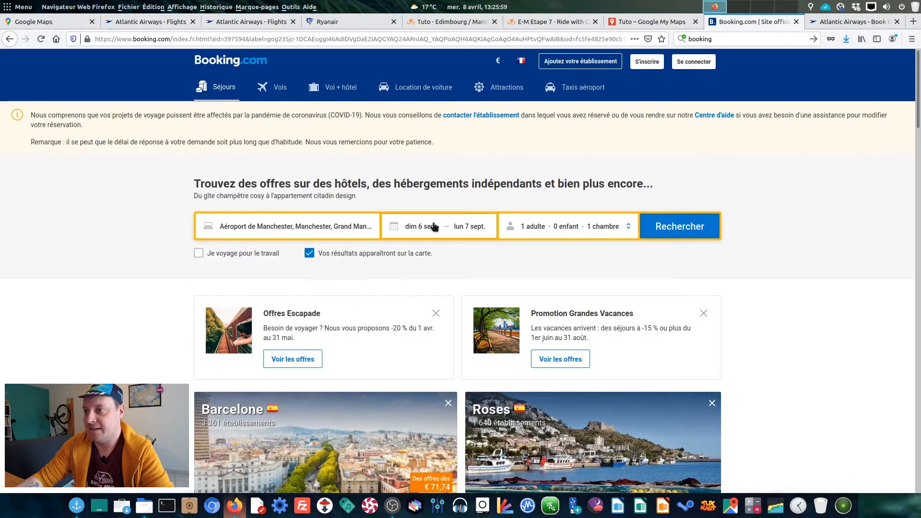
- Check the Manchester to Carcassonne flight date on Ryanair and search Booking.com for 6 to 7 September 2020 for one adult
{"action": "left_click", "coordinate": [434, 226]}
{"action": "left_click", "coordinate": [336, 22]}
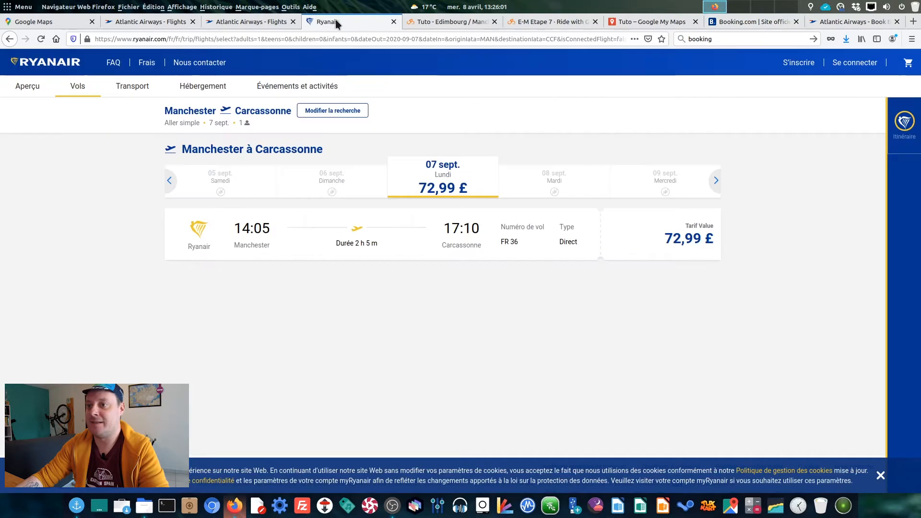
{"action": "left_click", "coordinate": [436, 21]}
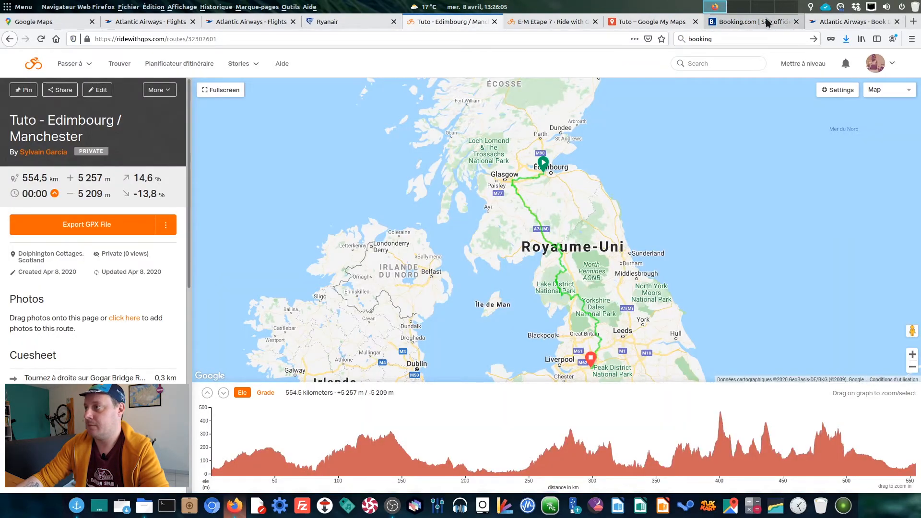
{"action": "left_click", "coordinate": [750, 21]}
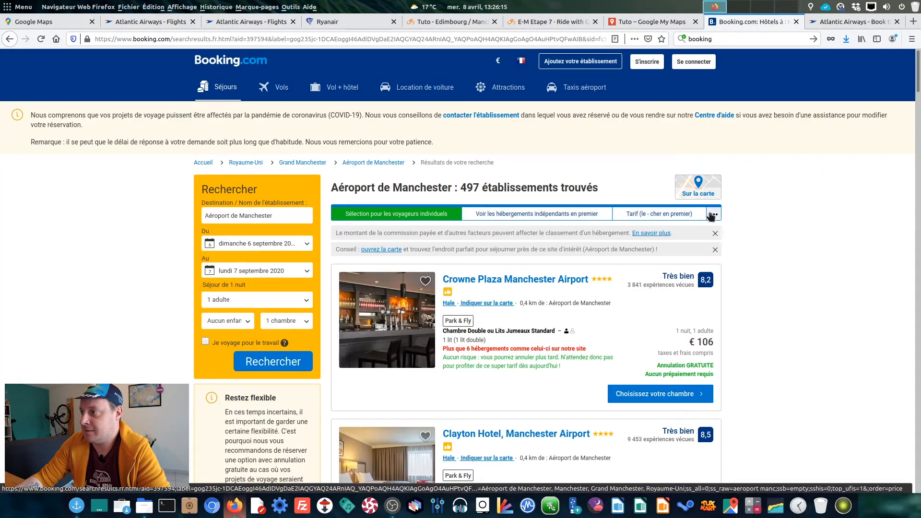
- Sort the lodging results by distance from the airport and look through the prices of the nearest hotels and guesthouses
{"action": "left_click", "coordinate": [711, 217]}
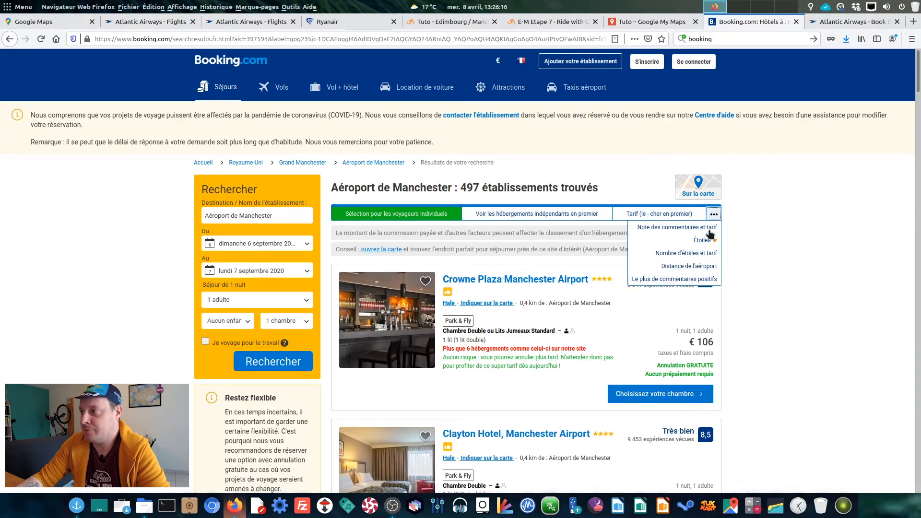
{"action": "left_click", "coordinate": [706, 269]}
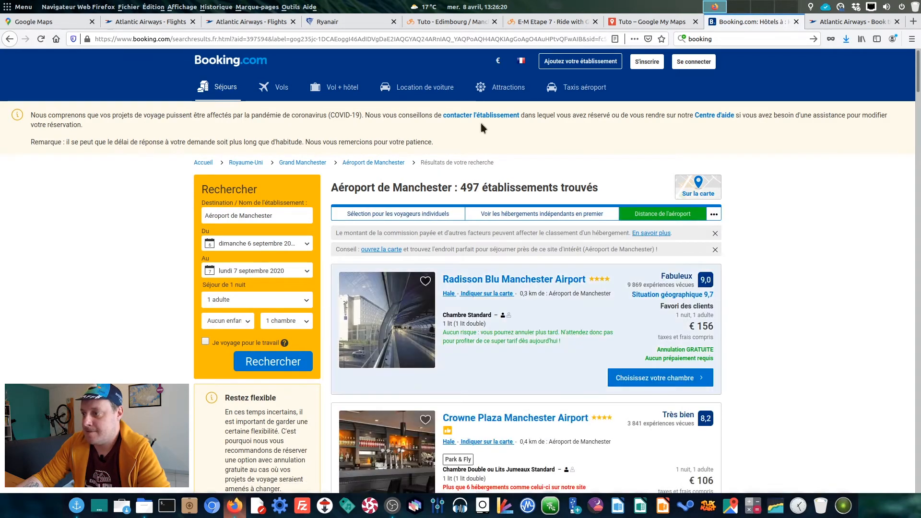
{"action": "left_click", "coordinate": [345, 20]}
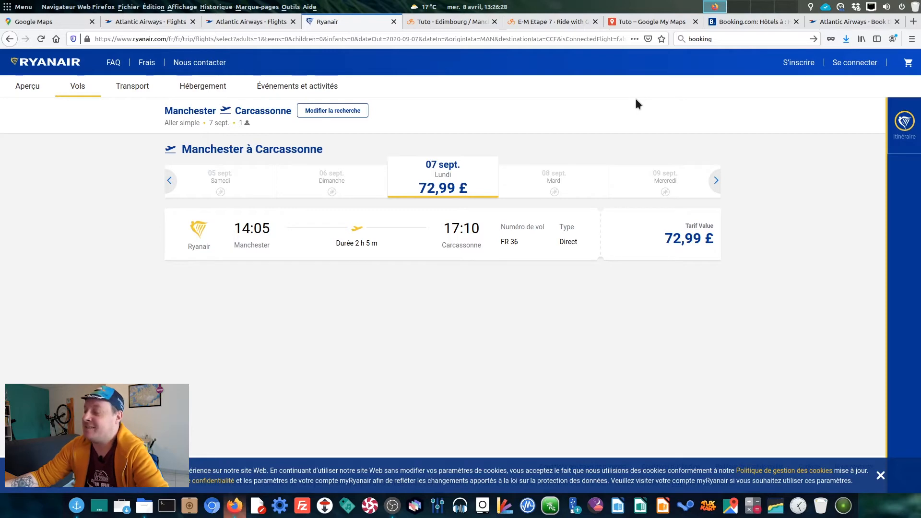
{"action": "left_click", "coordinate": [832, 22]}
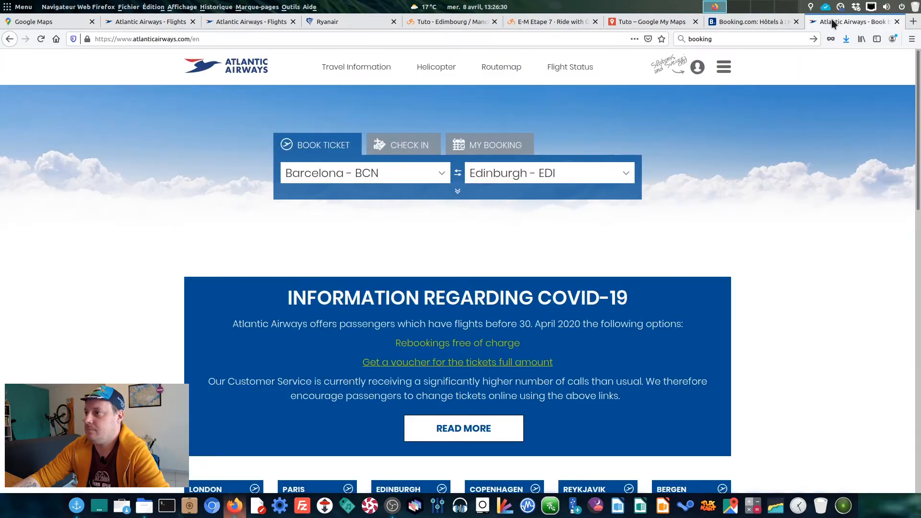
{"action": "left_click", "coordinate": [755, 20]}
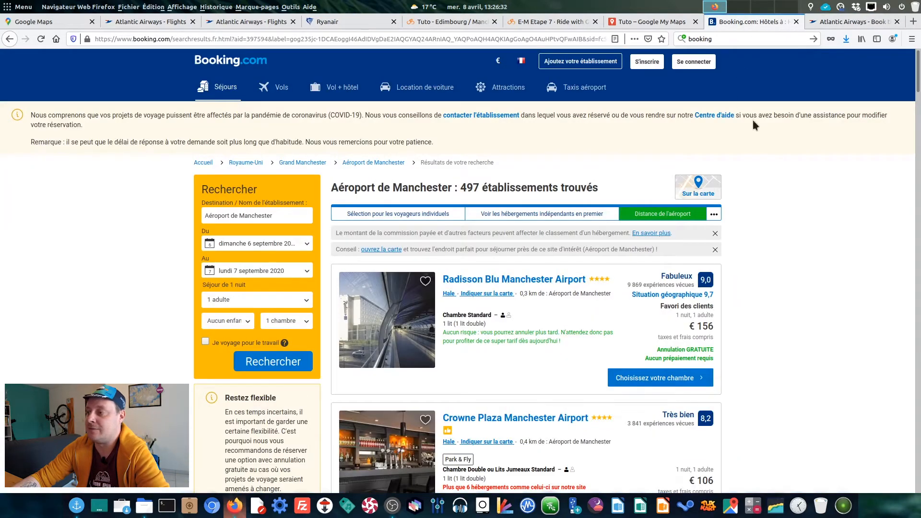
{"action": "scroll", "coordinate": [758, 230], "scroll_direction": "down", "scroll_amount": 5}
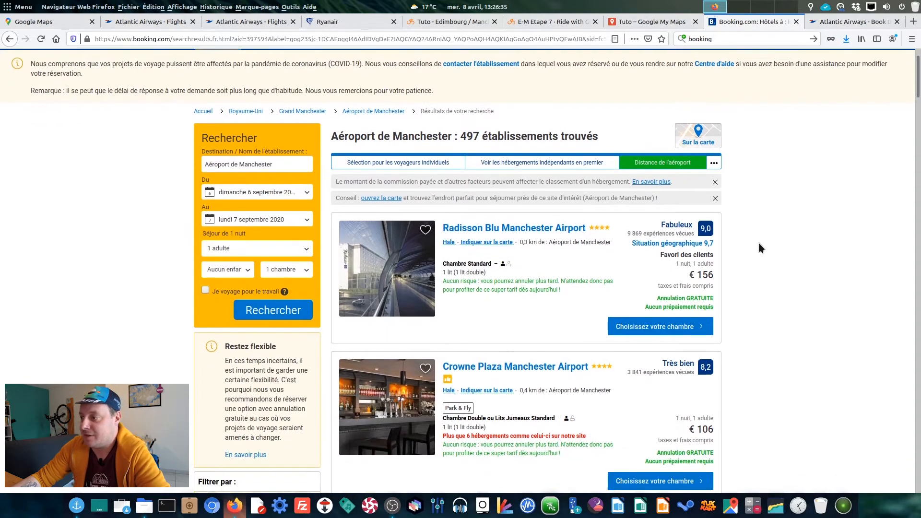
{"action": "scroll", "coordinate": [694, 253], "scroll_direction": "down", "scroll_amount": 15}
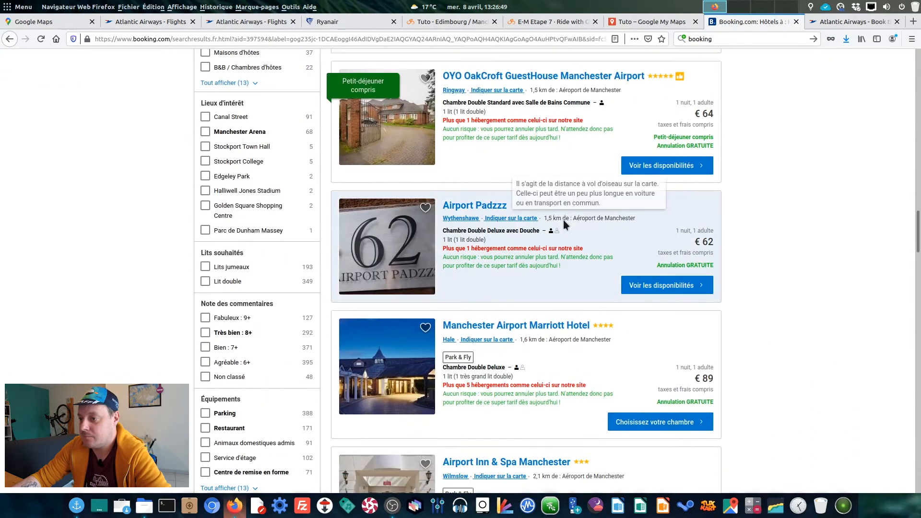
{"action": "scroll", "coordinate": [563, 219], "scroll_direction": "up", "scroll_amount": 2}
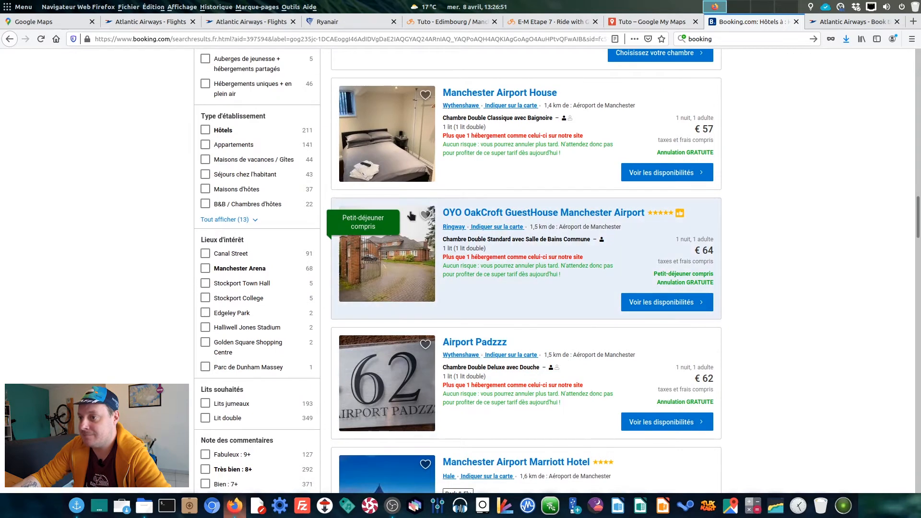
- Open the OYO OakCroft GuestHouse Manchester Airport listing and view its photos of a bedroom and the front entrance
{"action": "left_click", "coordinate": [395, 268]}
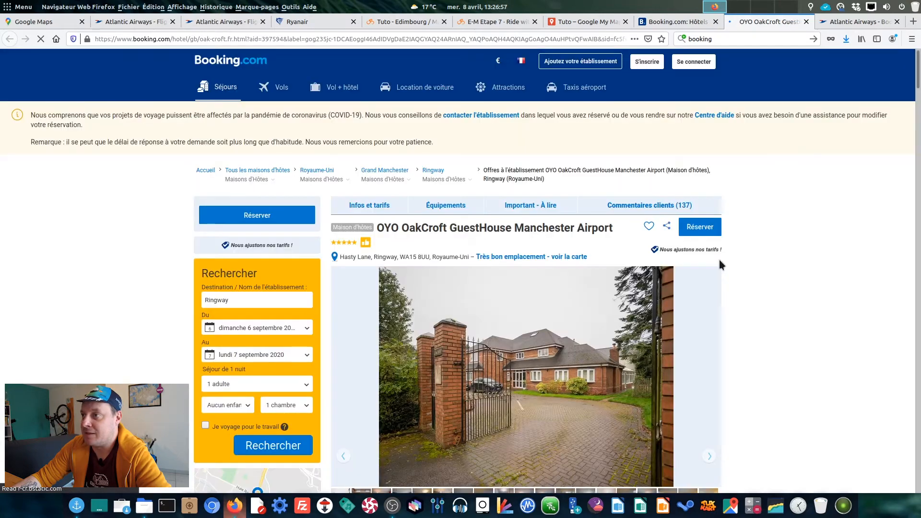
{"action": "scroll", "coordinate": [719, 262], "scroll_direction": "down", "scroll_amount": 3}
{"action": "left_click", "coordinate": [523, 355]}
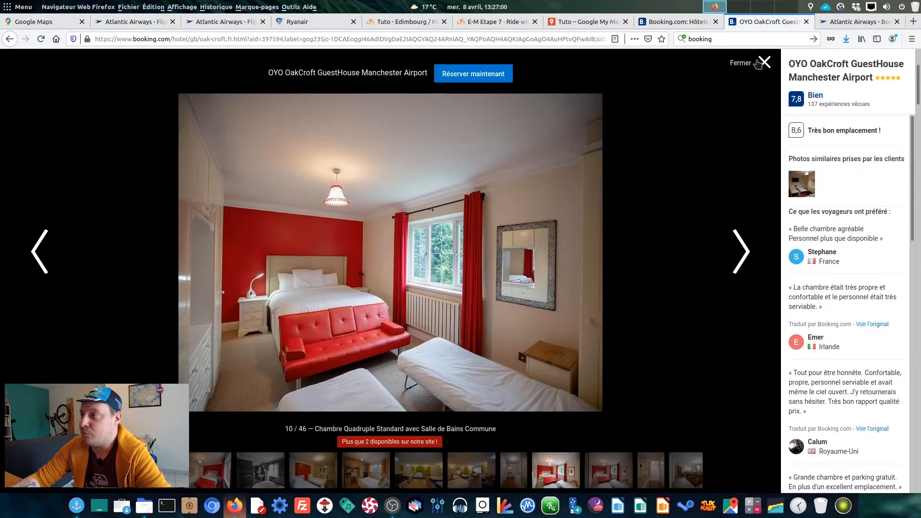
{"action": "left_click", "coordinate": [761, 63]}
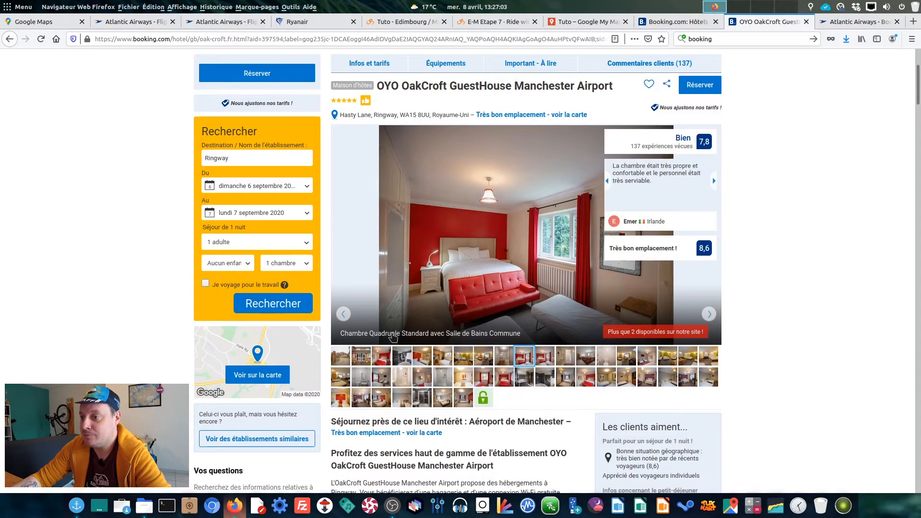
{"action": "left_click", "coordinate": [368, 362]}
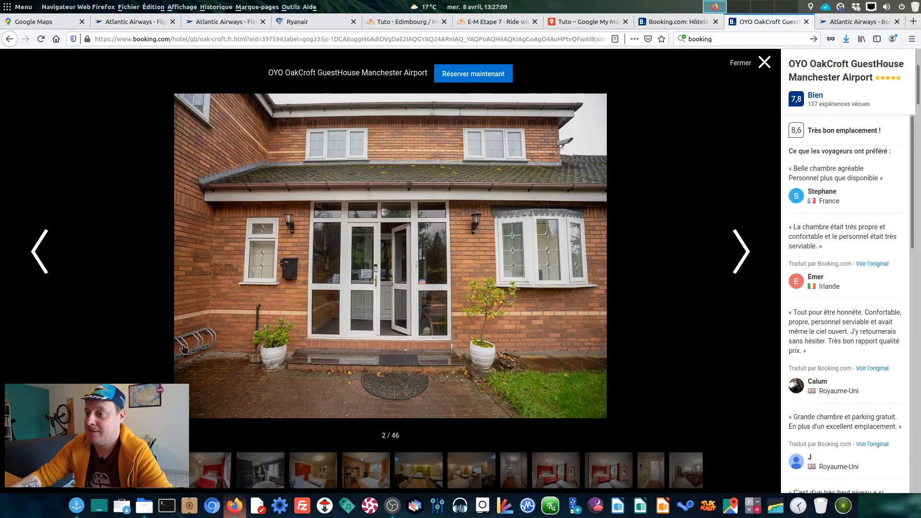
{"action": "left_click", "coordinate": [765, 64]}
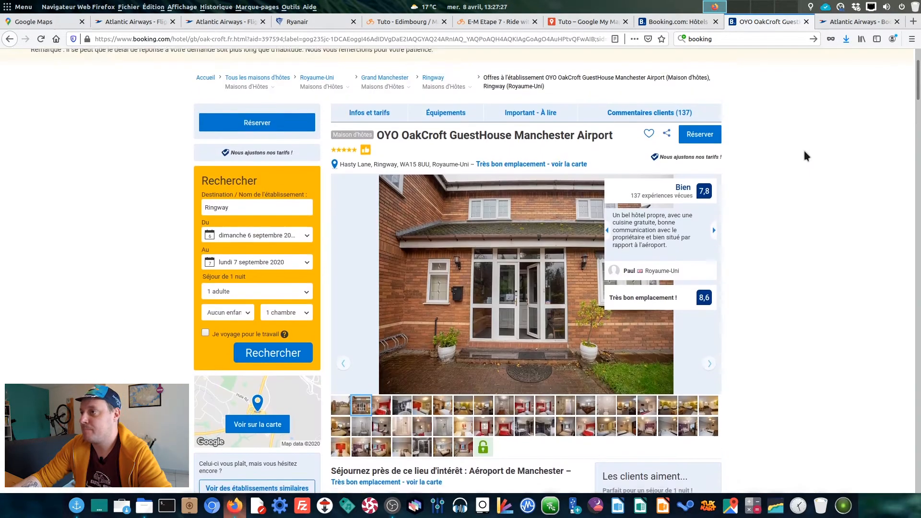
- Copy the full name of the OYO OakCroft GuestHouse Manchester Airport and switch to E-M Etape 7 in Ride with GPS
{"action": "left_click_drag", "start_coordinate": [388, 140], "coordinate": [595, 148]}
{"action": "left_click", "coordinate": [588, 22]}
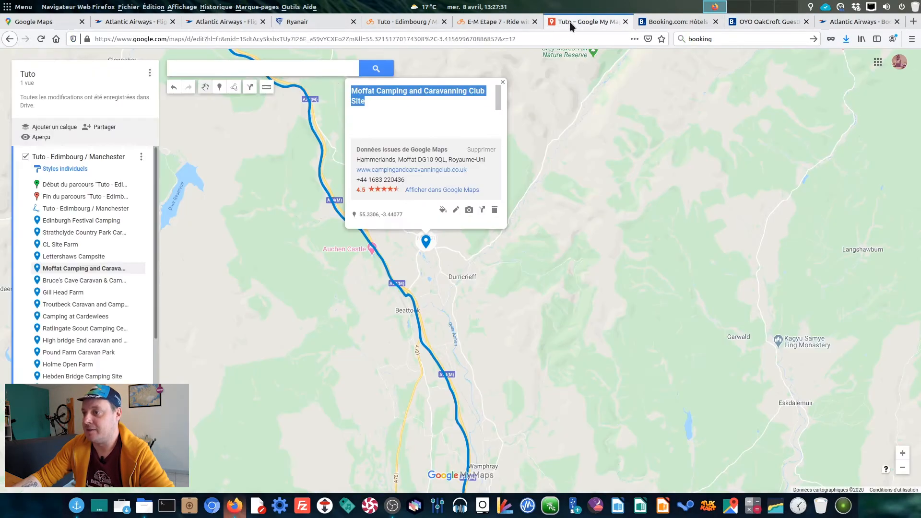
{"action": "left_click", "coordinate": [505, 22]}
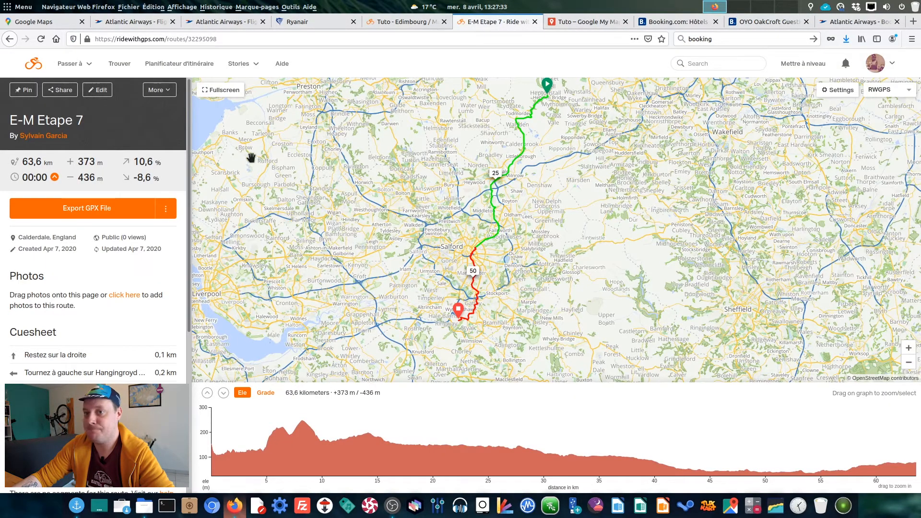
- Edit the E-M Etape 7 route, locate the OYO OakCroft GuestHouse Manchester Airport on the map and extend the route to it
{"action": "left_click", "coordinate": [106, 90]}
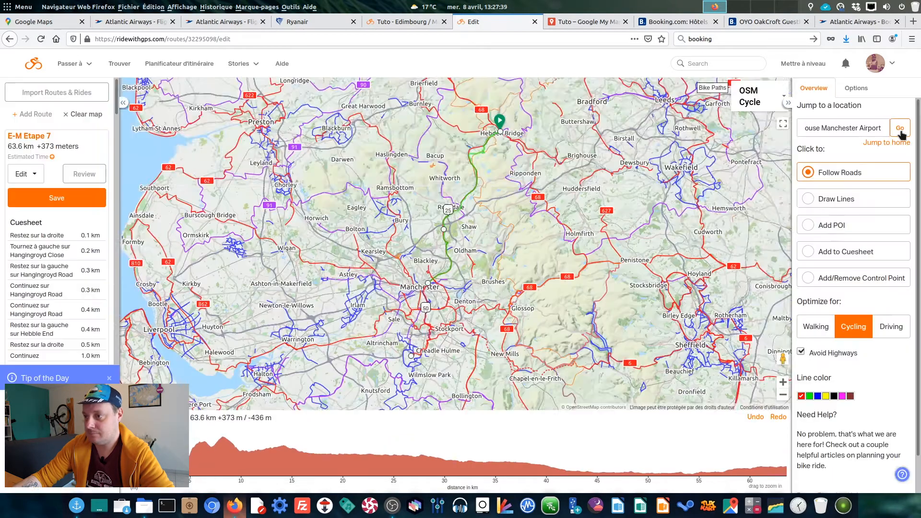
{"action": "left_click", "coordinate": [899, 129]}
{"action": "left_click", "coordinate": [442, 196]}
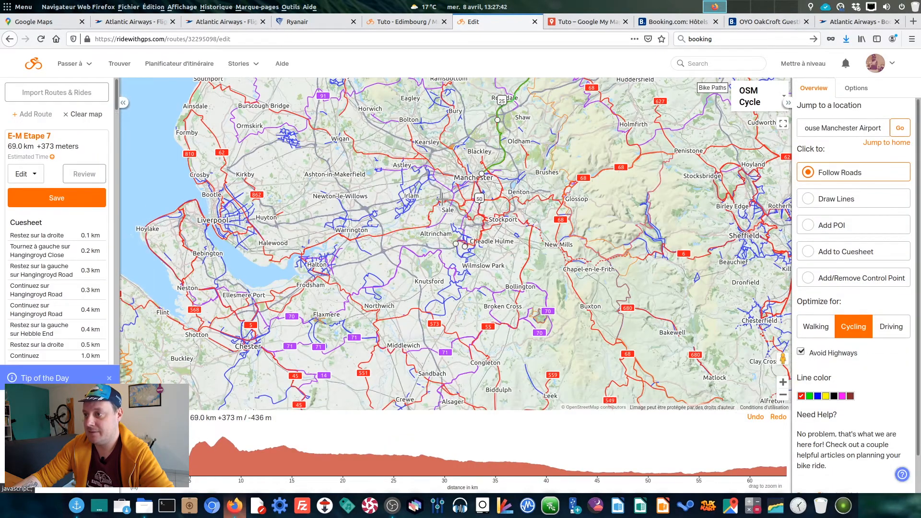
- Examine the extended end of the route around Manchester Airport and Hale Barns, including the nearby cycle paths and the overall stage
{"action": "scroll", "coordinate": [472, 238], "scroll_direction": "up", "scroll_amount": 3}
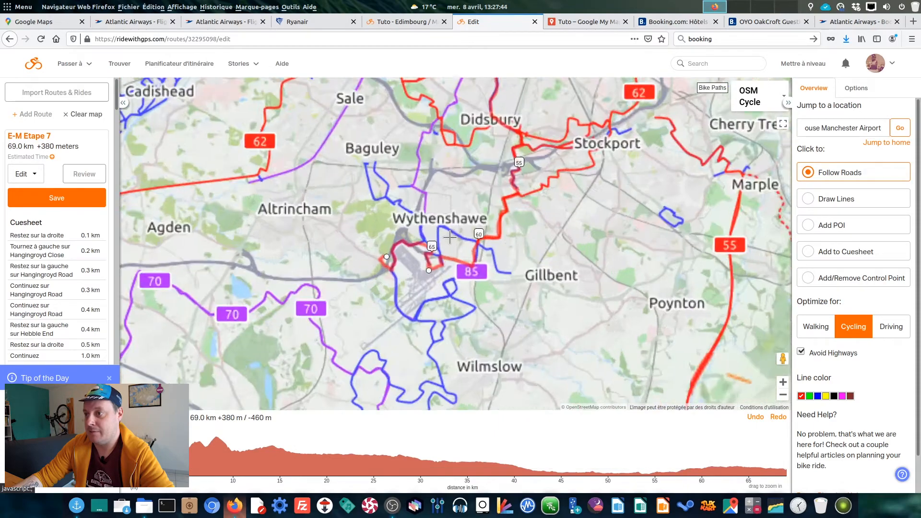
{"action": "scroll", "coordinate": [436, 275], "scroll_direction": "up", "scroll_amount": 3}
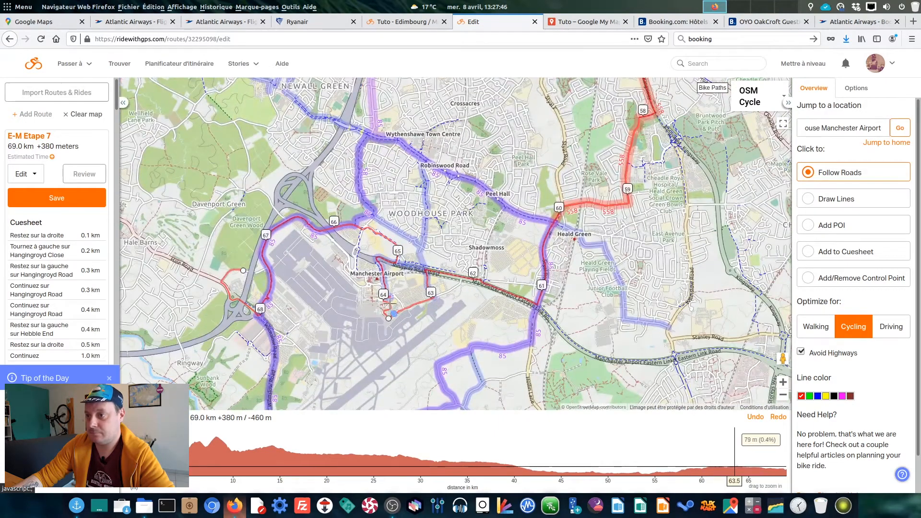
{"action": "scroll", "coordinate": [565, 180], "scroll_direction": "down", "scroll_amount": 3}
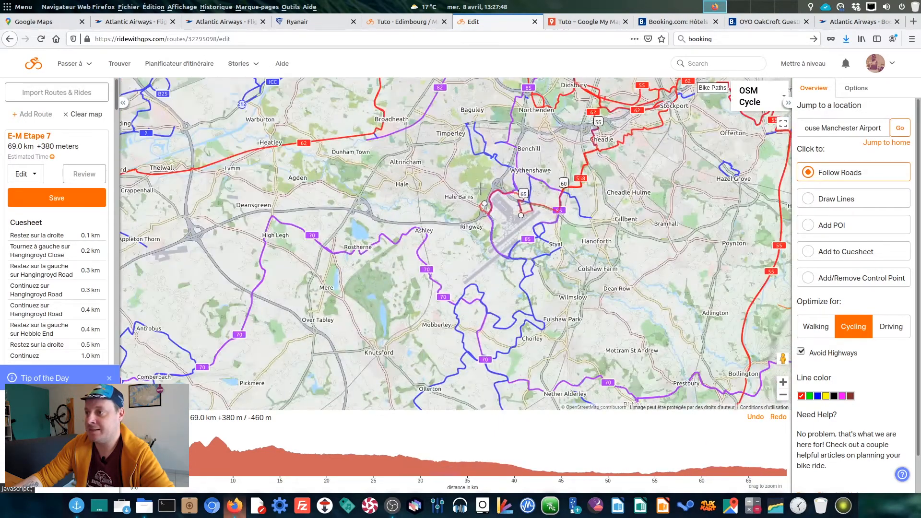
{"action": "scroll", "coordinate": [491, 201], "scroll_direction": "up", "scroll_amount": 2}
{"action": "scroll", "coordinate": [491, 202], "scroll_direction": "up", "scroll_amount": 2}
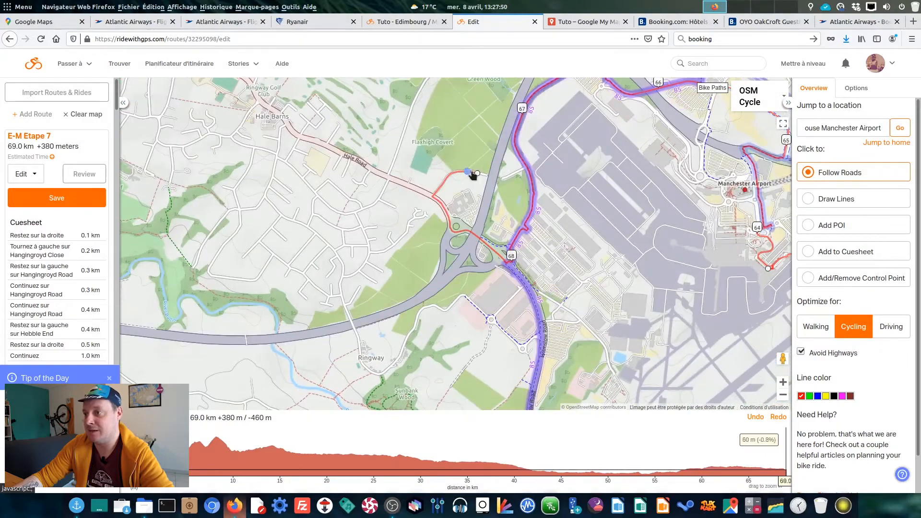
{"action": "scroll", "coordinate": [618, 135], "scroll_direction": "down", "scroll_amount": 3}
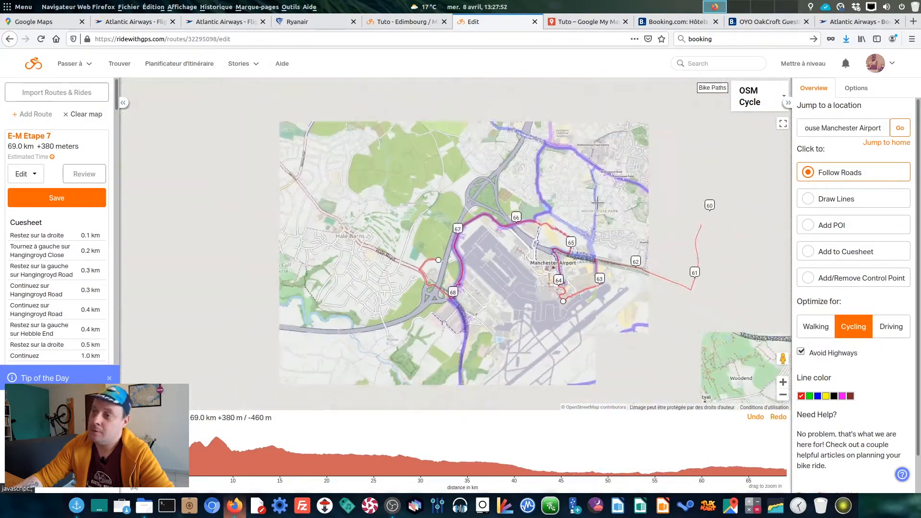
{"action": "left_click_drag", "start_coordinate": [607, 166], "coordinate": [528, 231]}
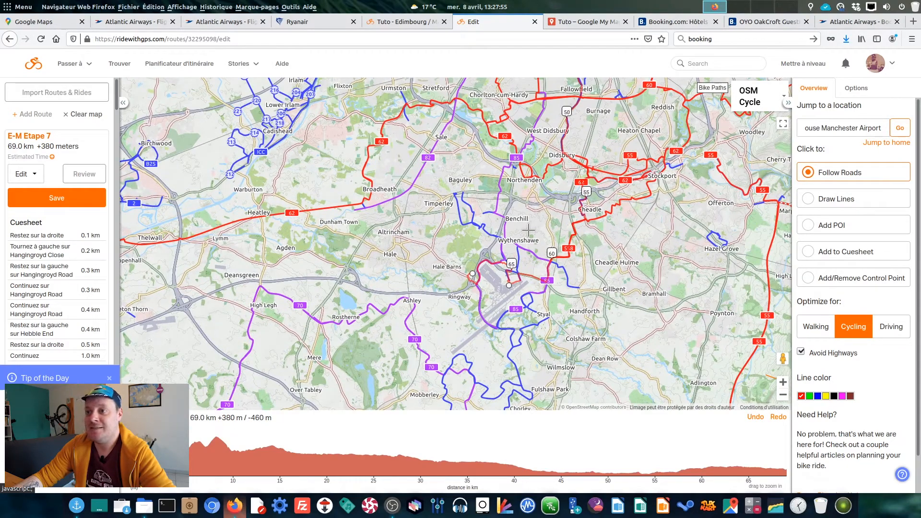
{"action": "scroll", "coordinate": [519, 221], "scroll_direction": "down", "scroll_amount": 4}
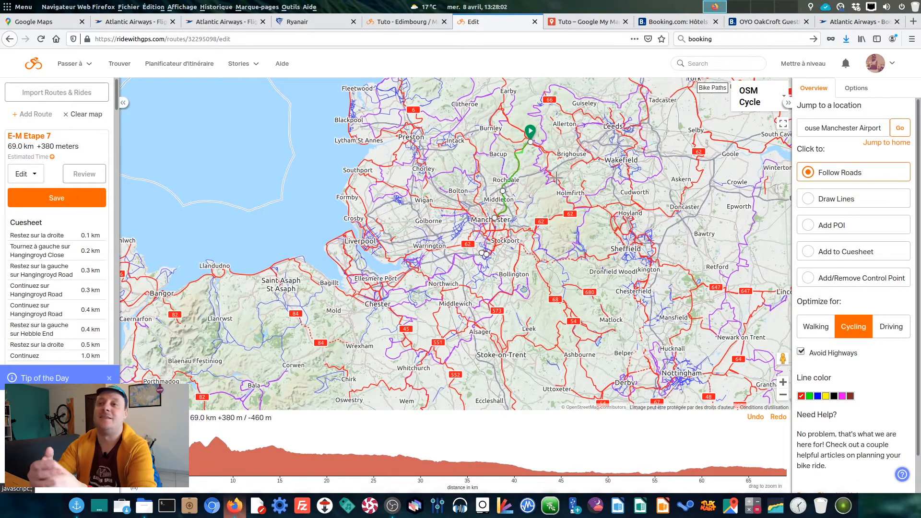
- Switch to the Tuto - Edimbourg / Manchester route, collapse its elevation profile and set the map style to OSM Cycle
{"action": "key", "text": "ctrl+Page_Up"}
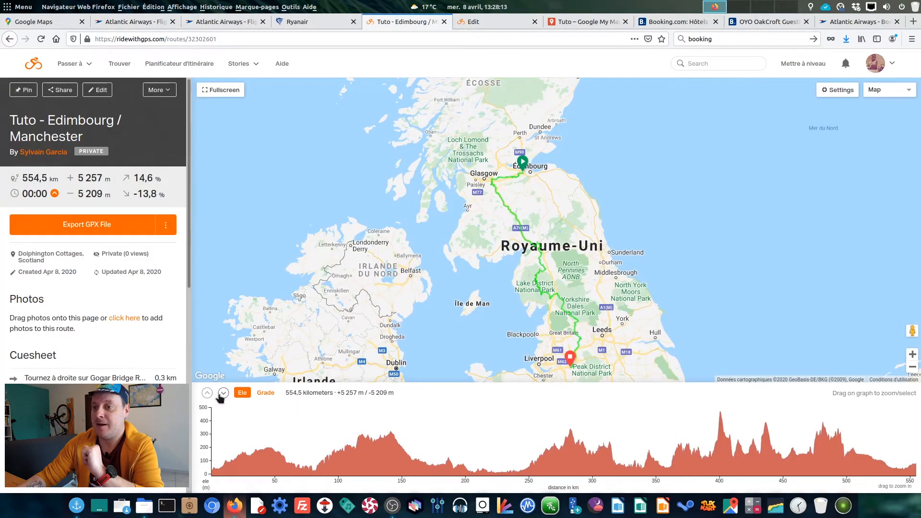
{"action": "left_click", "coordinate": [222, 393]}
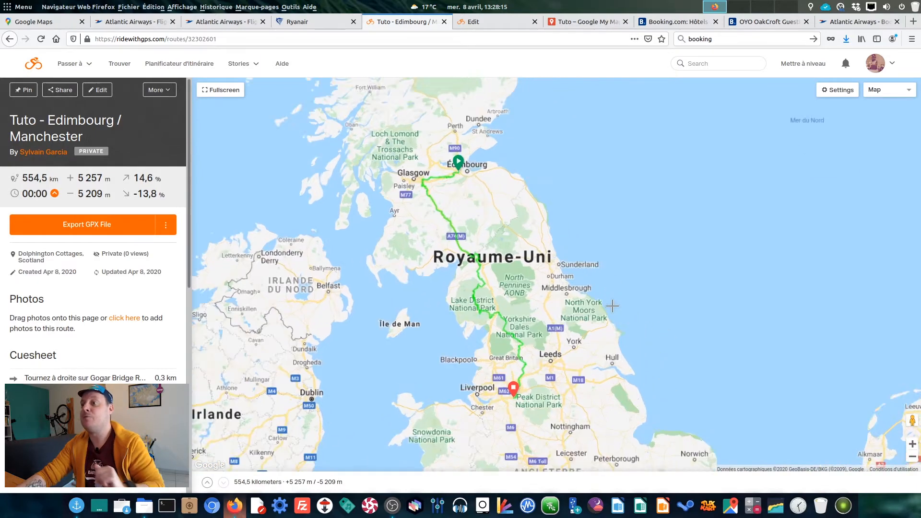
{"action": "scroll", "coordinate": [613, 306], "scroll_direction": "up", "scroll_amount": 1}
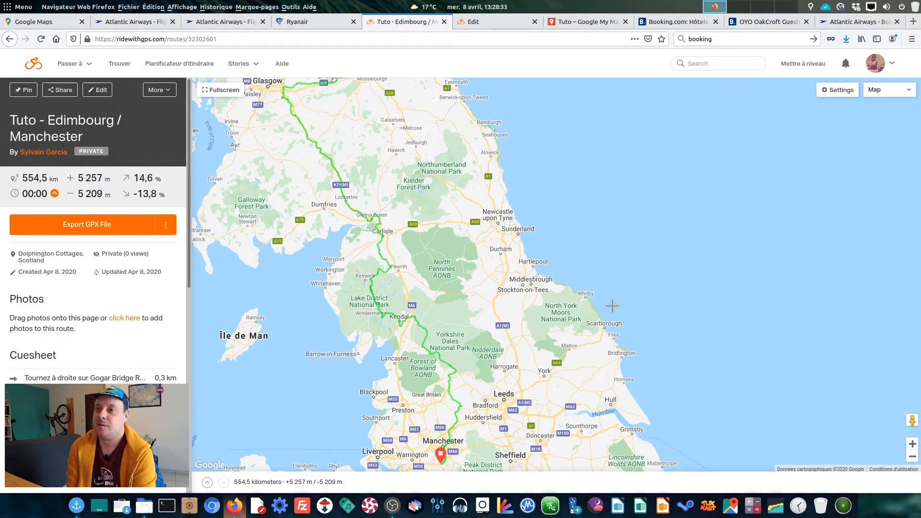
{"action": "left_click", "coordinate": [890, 90]}
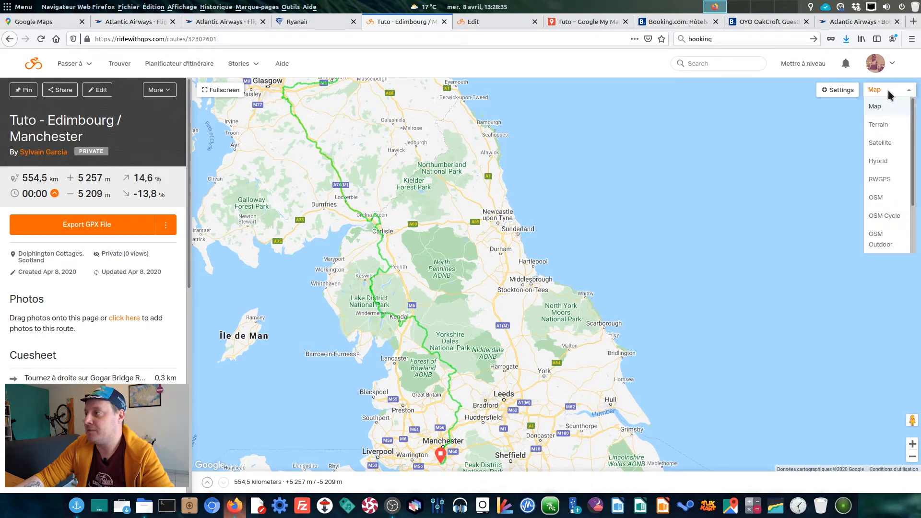
{"action": "left_click", "coordinate": [886, 217]}
- Follow the Edinburgh to Manchester route along the marked cycle routes past Glasgow, Carlisle and Kendal, and review it across the United Kingdom
{"action": "scroll", "coordinate": [526, 230], "scroll_direction": "up", "scroll_amount": 3}
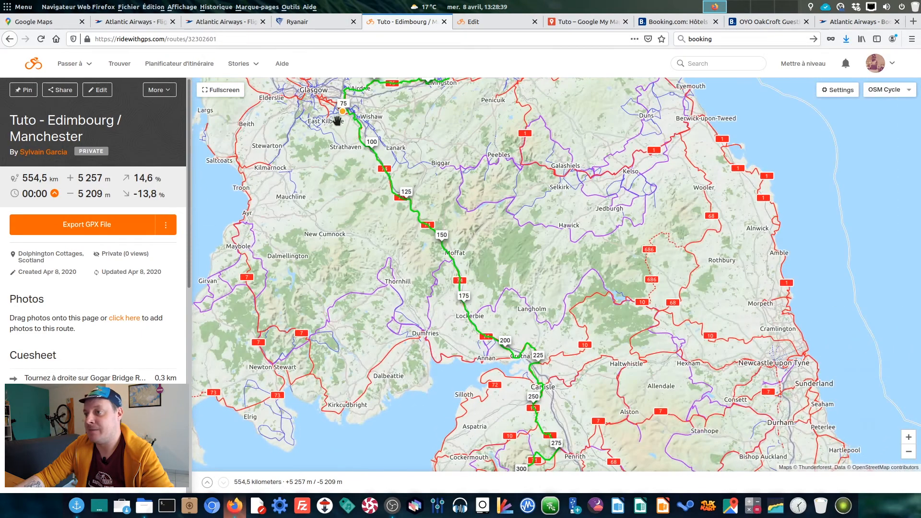
{"action": "left_click_drag", "start_coordinate": [497, 303], "coordinate": [499, 205]}
{"action": "left_click_drag", "start_coordinate": [617, 313], "coordinate": [614, 230]}
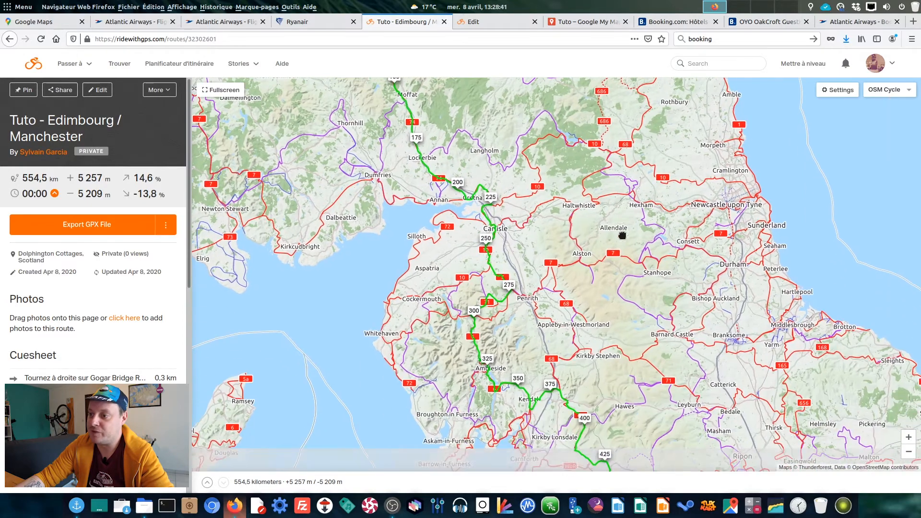
{"action": "scroll", "coordinate": [627, 310], "scroll_direction": "down", "scroll_amount": 4}
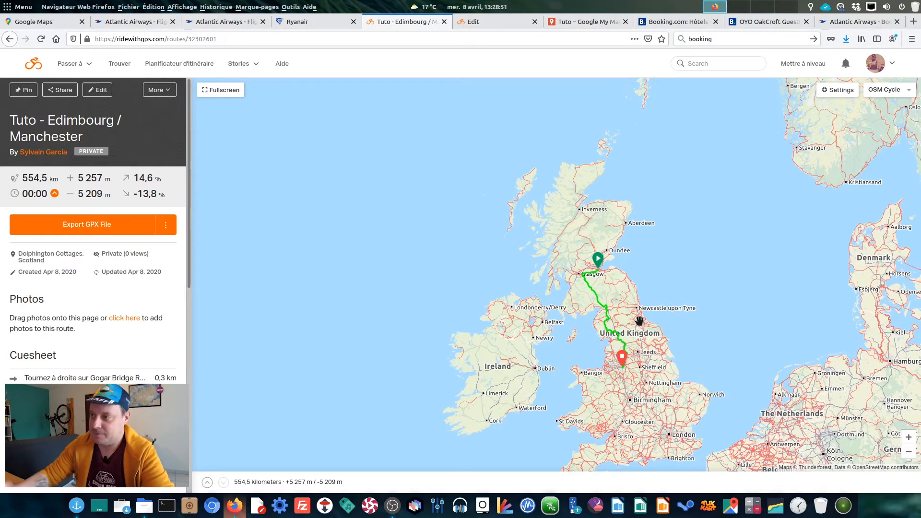
{"action": "scroll", "coordinate": [638, 316], "scroll_direction": "up", "scroll_amount": 1}
{"action": "left_click_drag", "start_coordinate": [615, 297], "coordinate": [579, 257]}
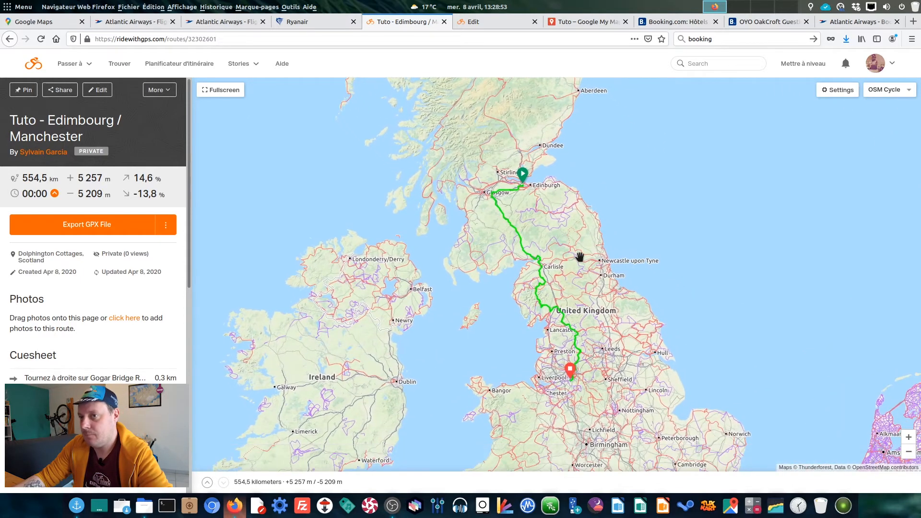